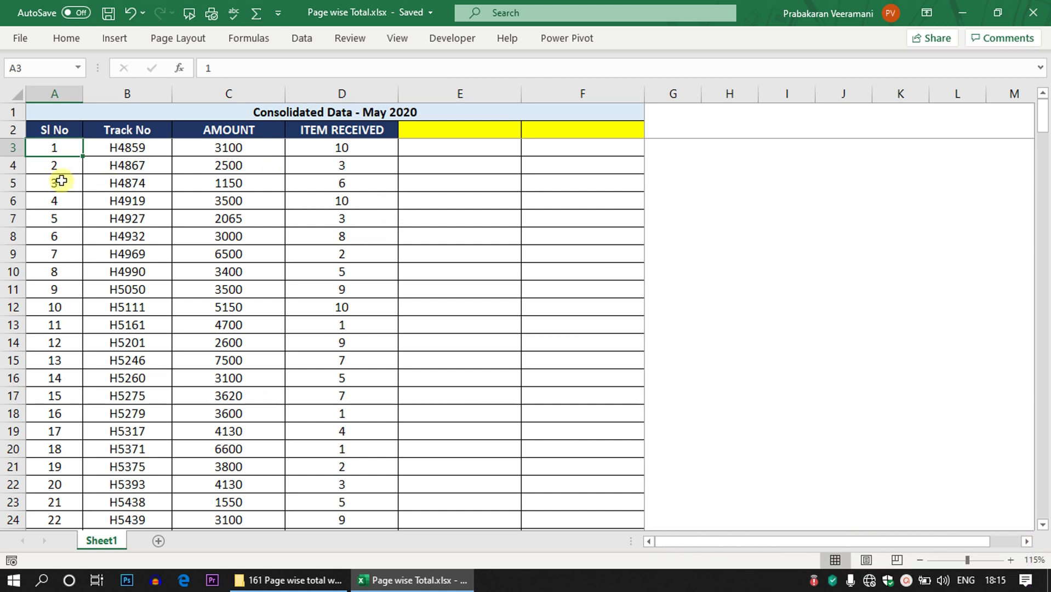
Scroll to the last record at row 269 and inspect the AMOUNT and ITEM RECEIVED columns
scroll(154, 242, down, 3)
scroll(163, 249, up, 2)
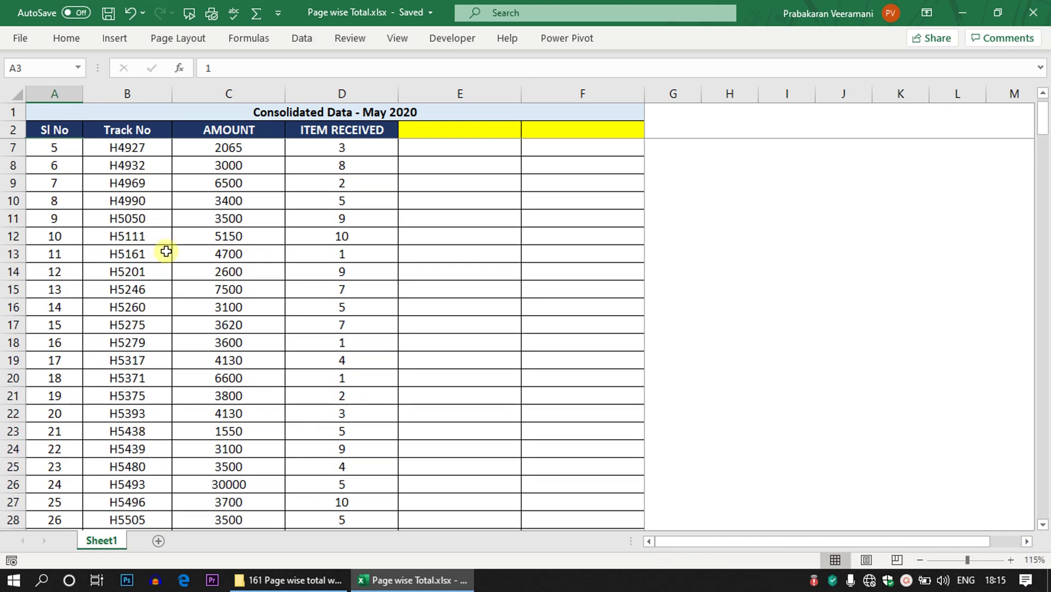
drag(1035, 121, 1035, 148)
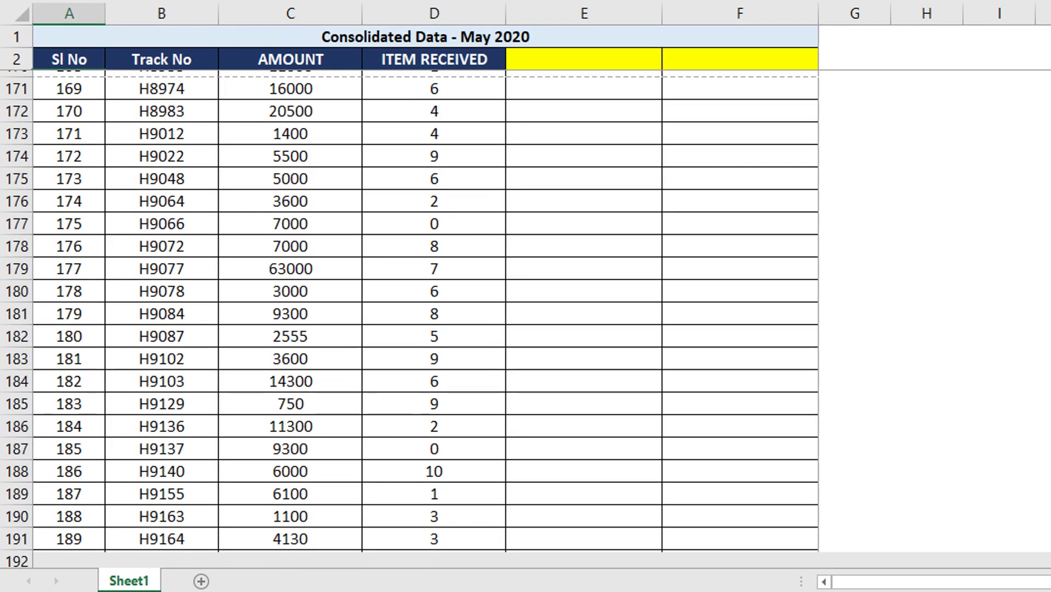
scroll(526, 318, down, 20)
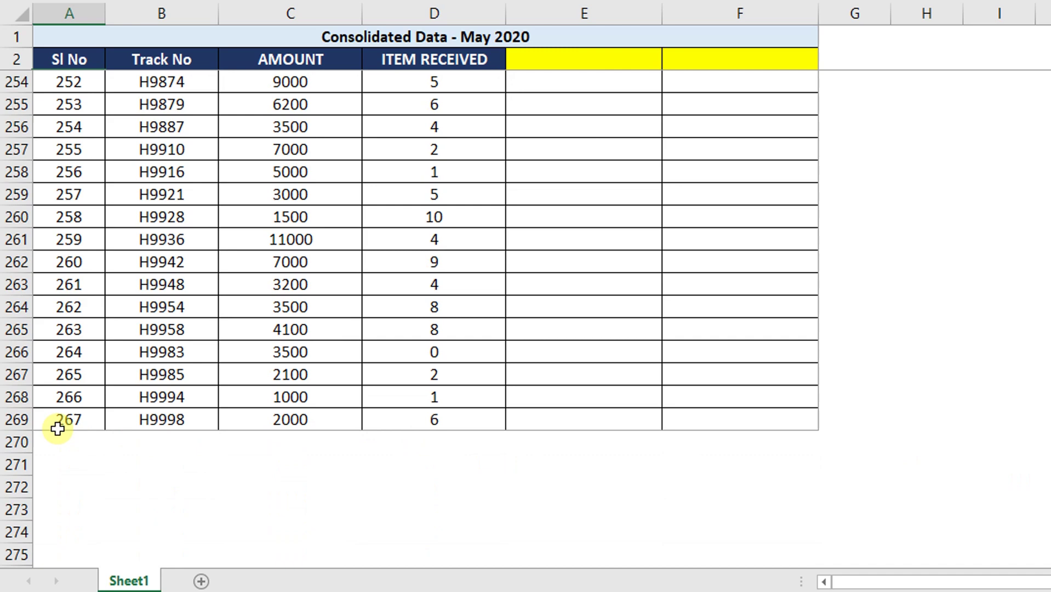
click(20, 419)
scroll(150, 389, up, 3)
click(161, 355)
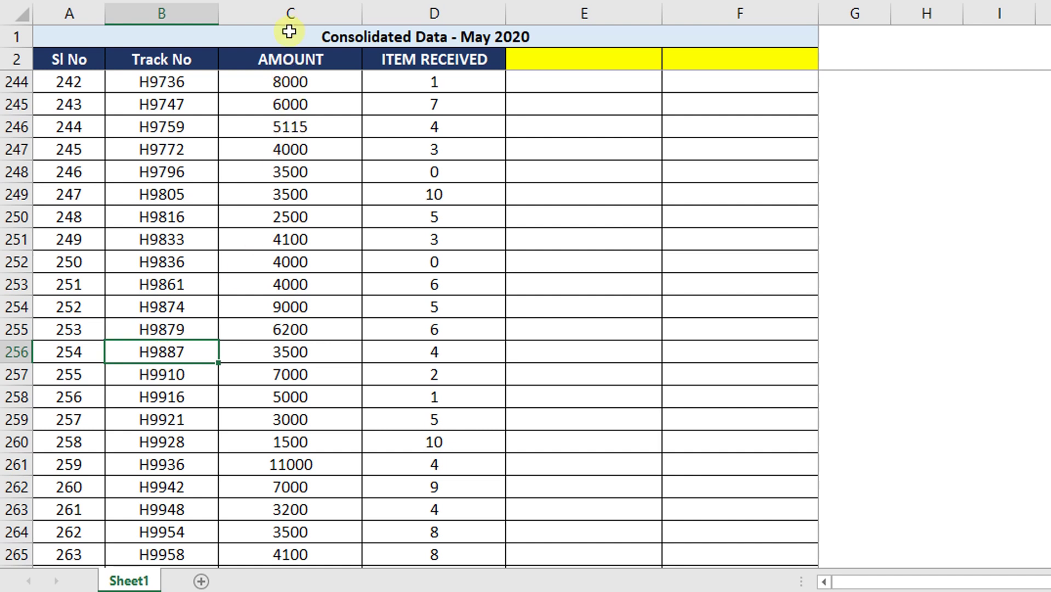
click(289, 13)
click(412, 17)
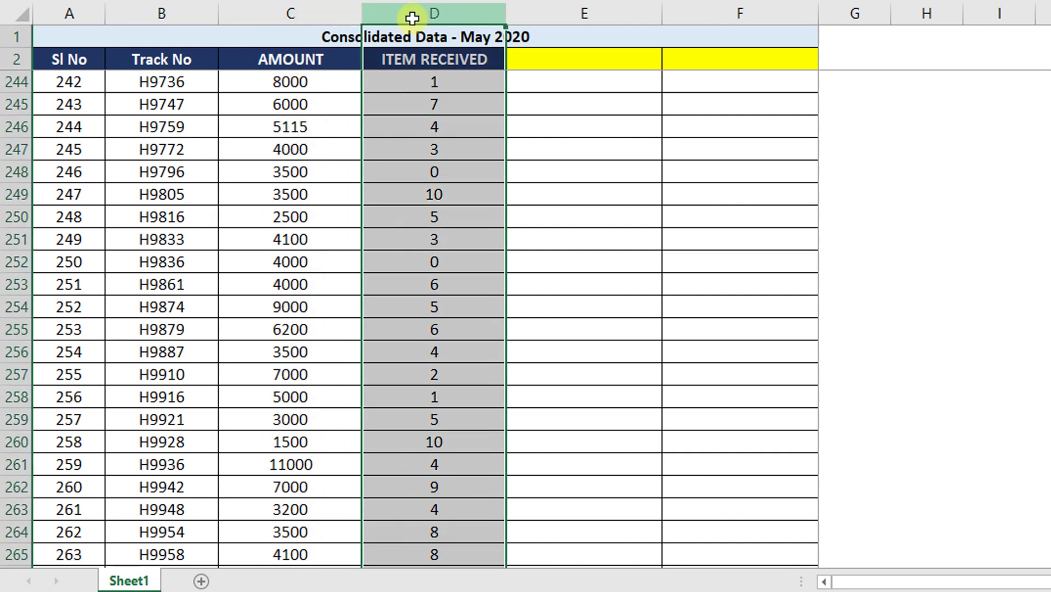
click(315, 102)
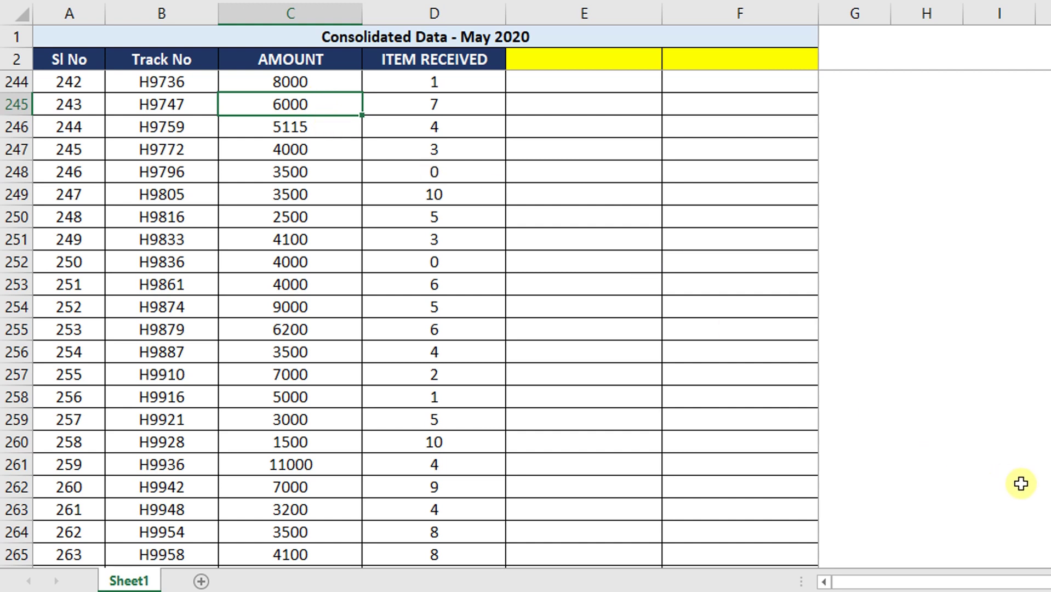
Return to the top of the data and open the sheet's print preview
scroll(409, 319, up, 20)
scroll(409, 318, up, 20)
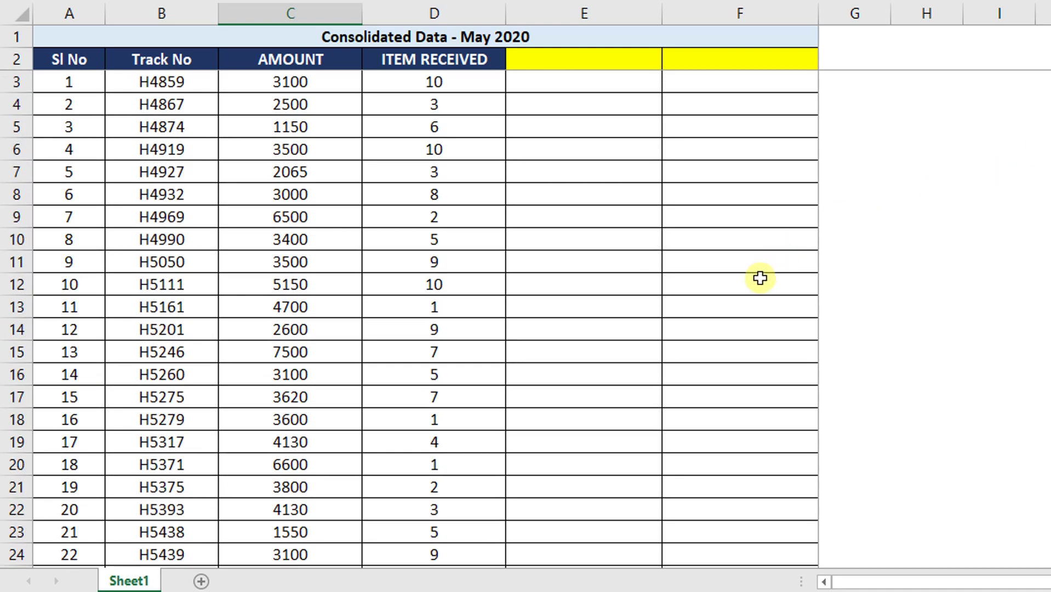
click(329, 331)
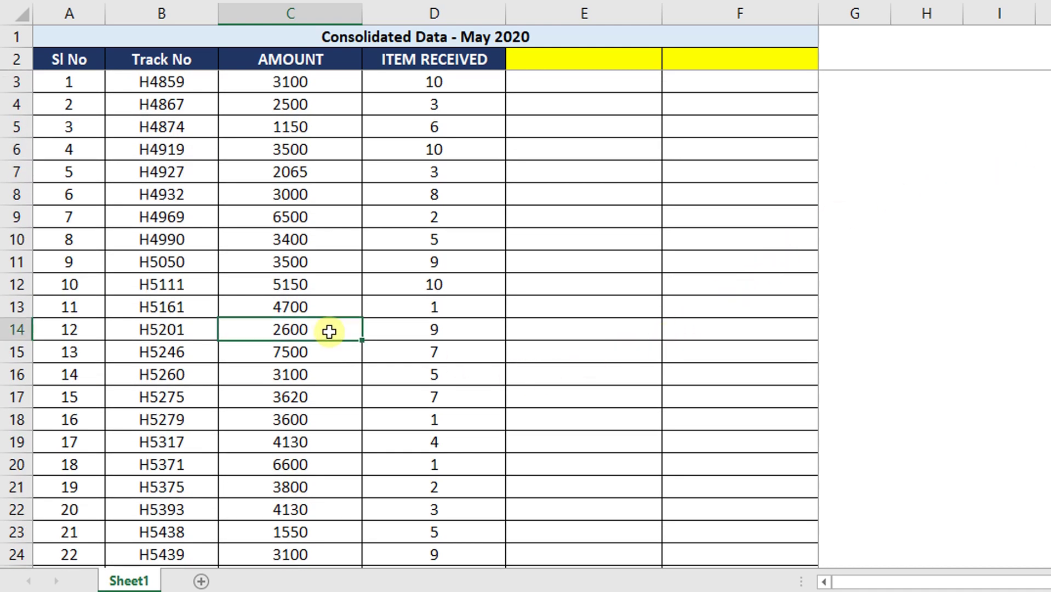
key(ctrl+p)
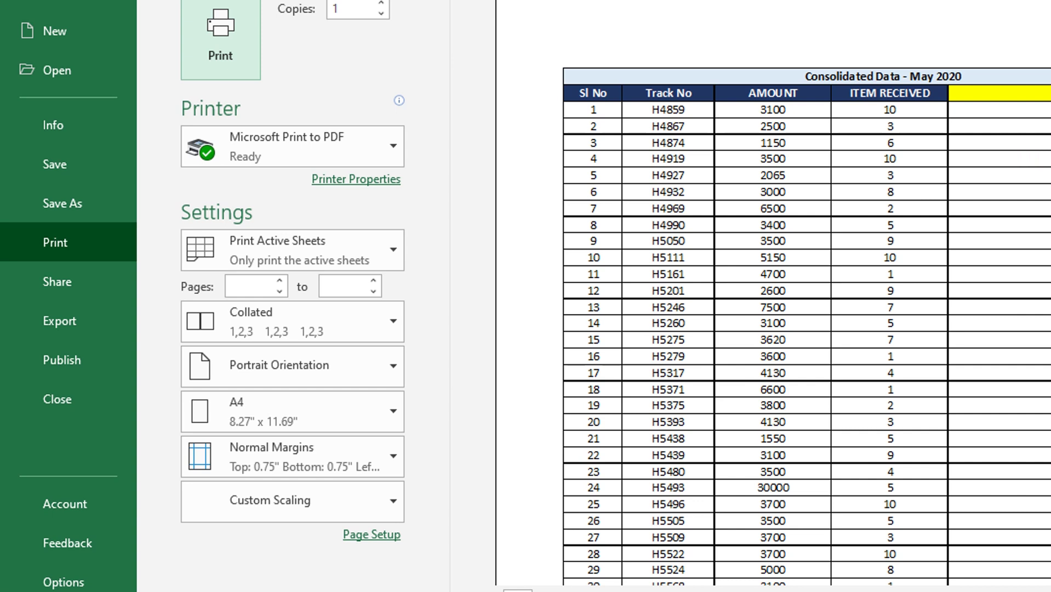
Check the table's split across printed pages by viewing page 2 of the preview
scroll(706, 538, down, 5)
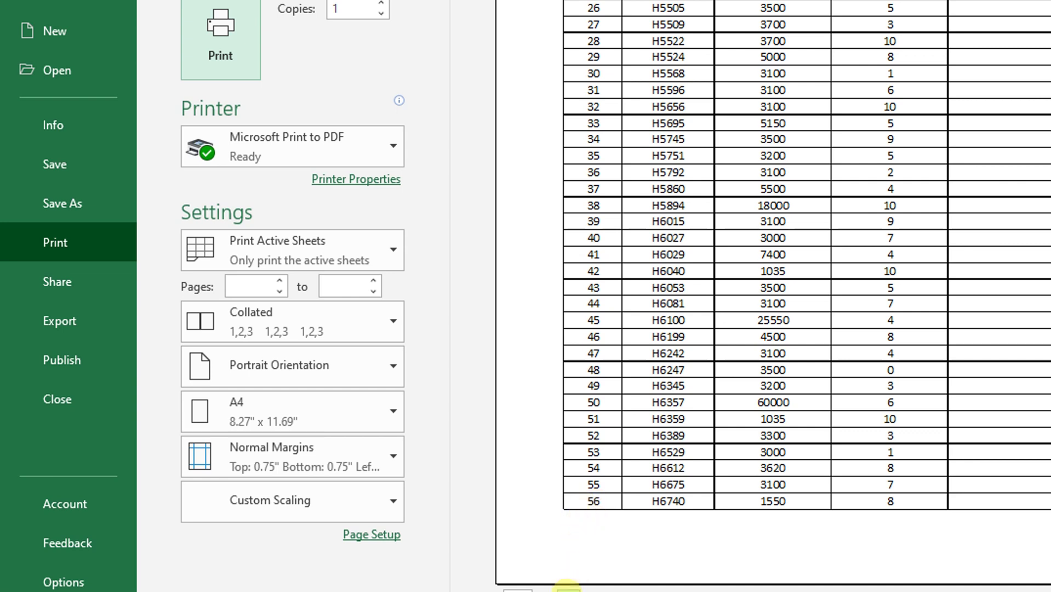
click(568, 589)
click(568, 589)
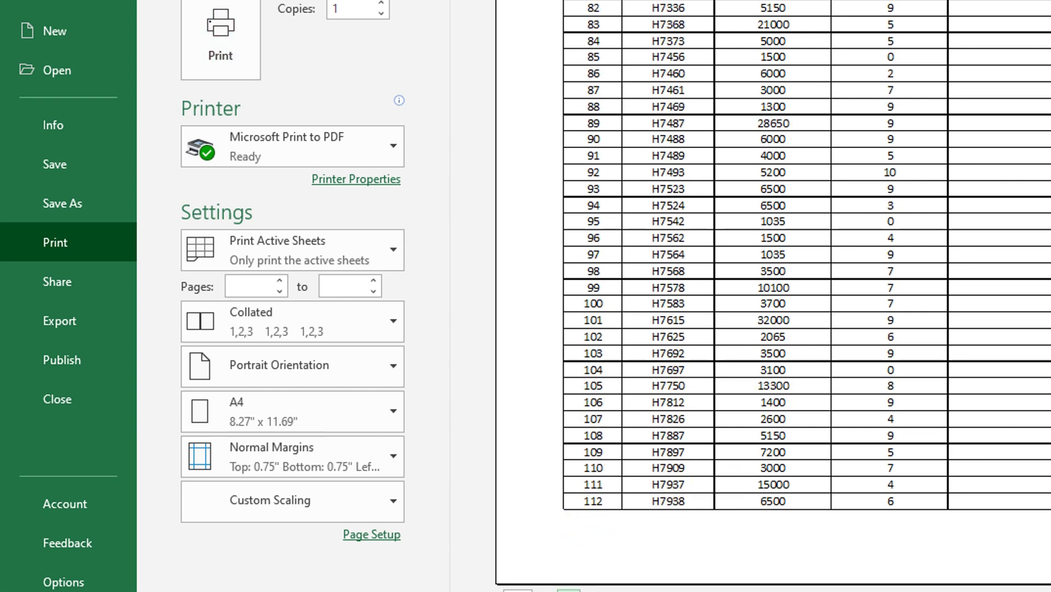
scroll(806, 296, up, 5)
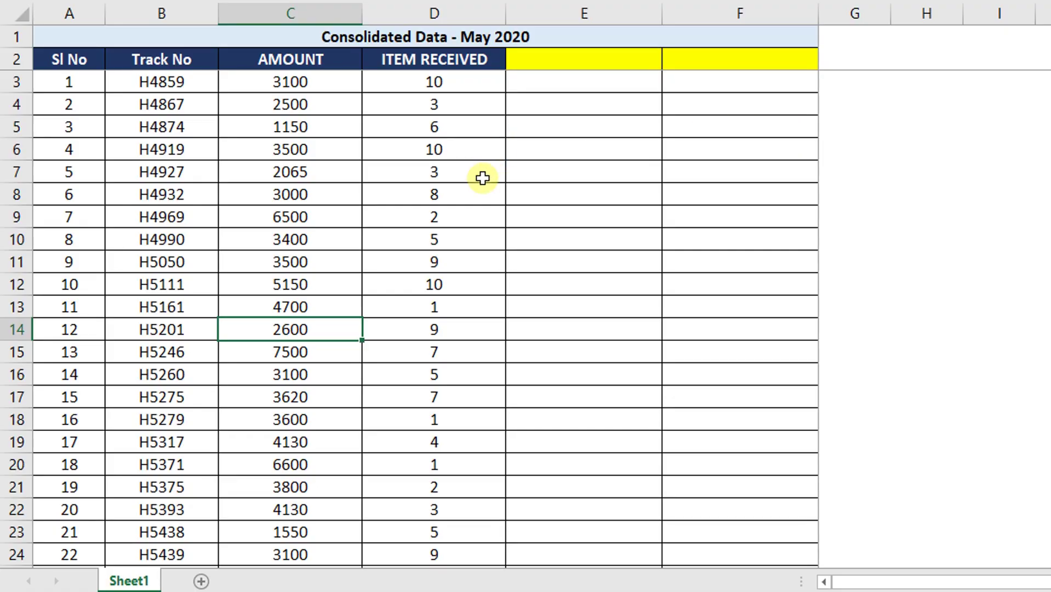
scroll(500, 194, down, 6)
scroll(512, 220, down, 10)
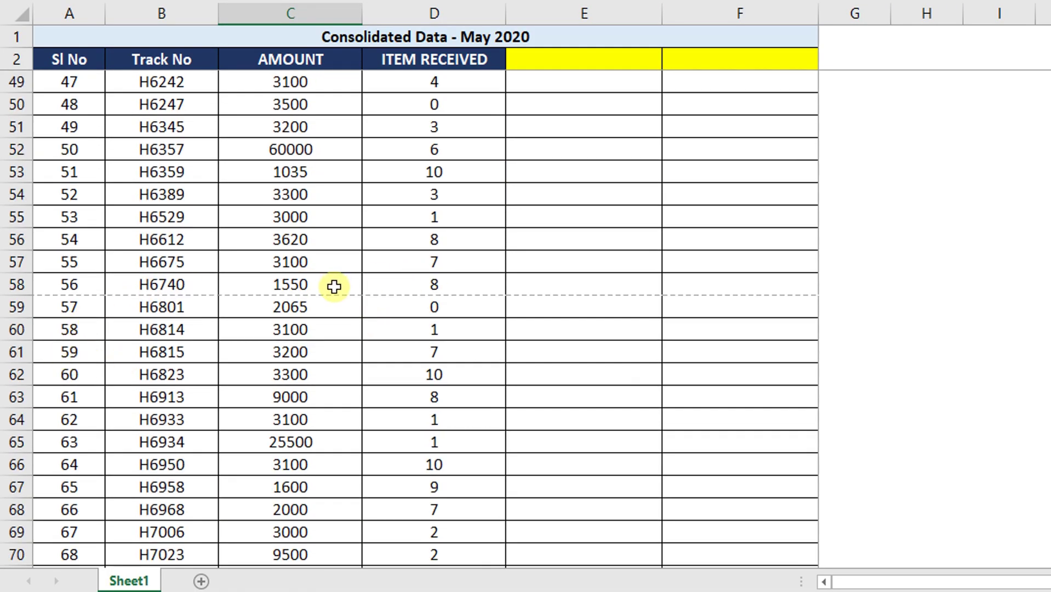
drag(336, 284, 304, 164)
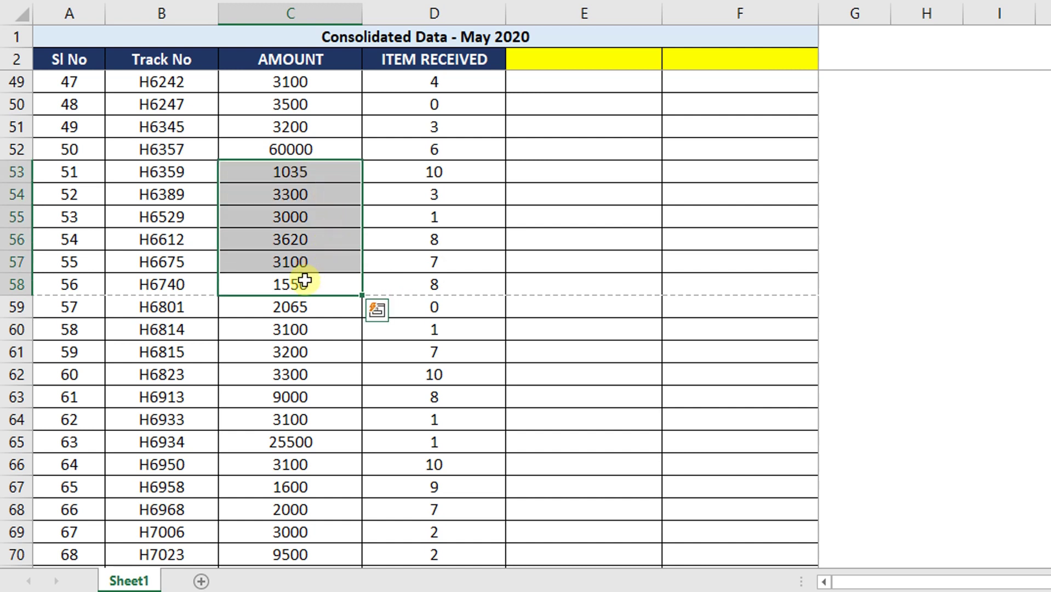
click(550, 281)
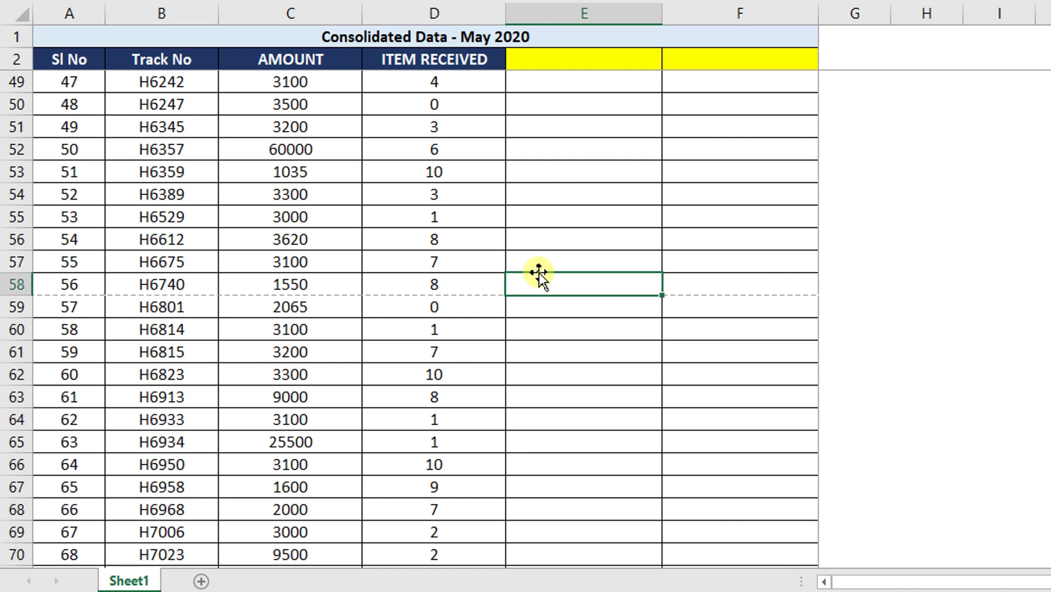
Enter IF in cell H4, fixing the initial mistyped characters
scroll(411, 318, up, 14)
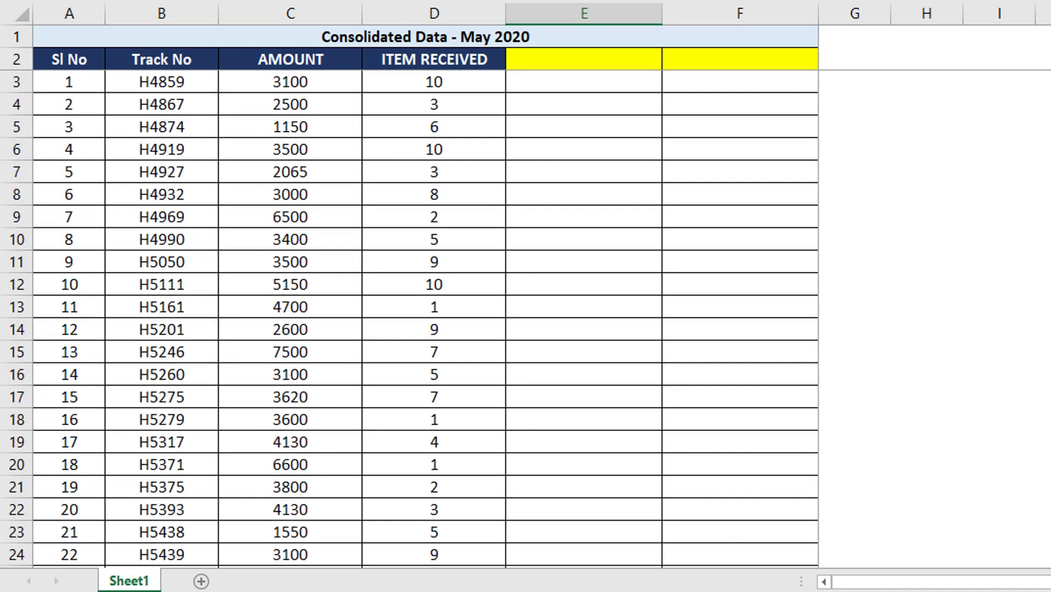
click(632, 78)
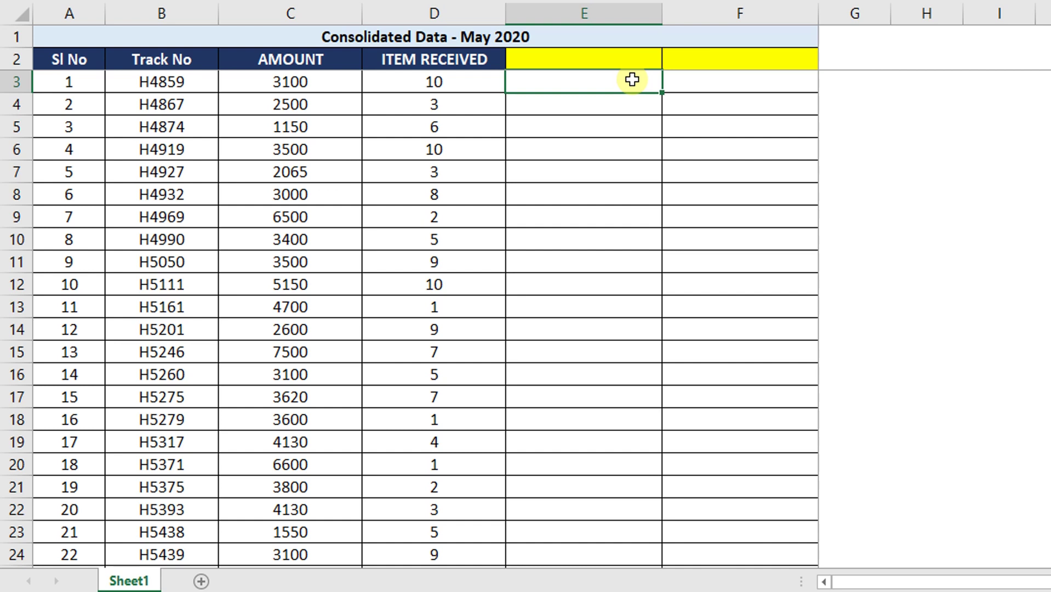
click(939, 99)
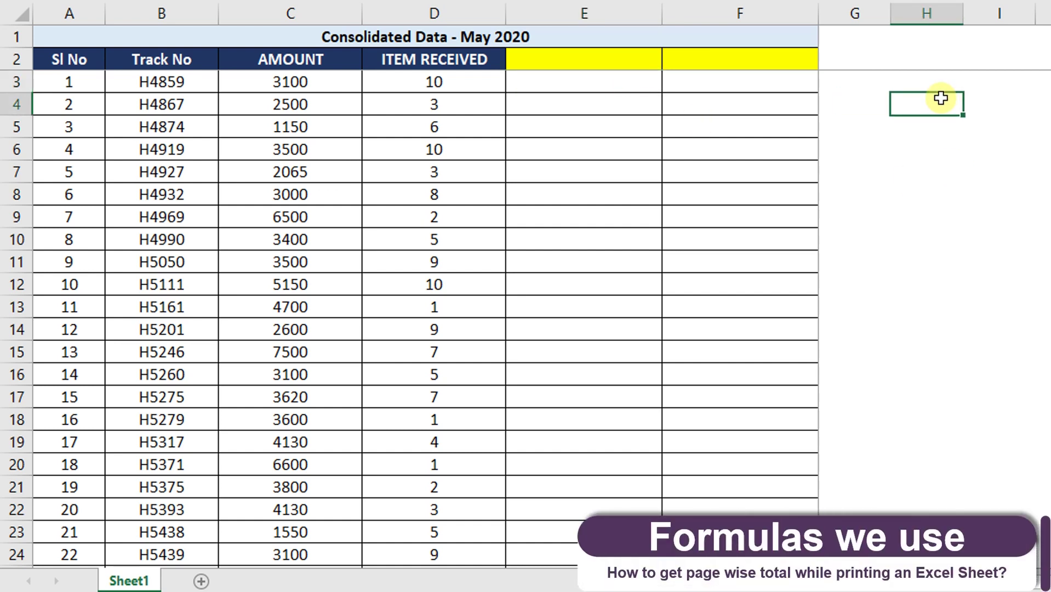
text(Fo)
key(BackSpace)
key(BackSpace)
text(IF)
key(Return)
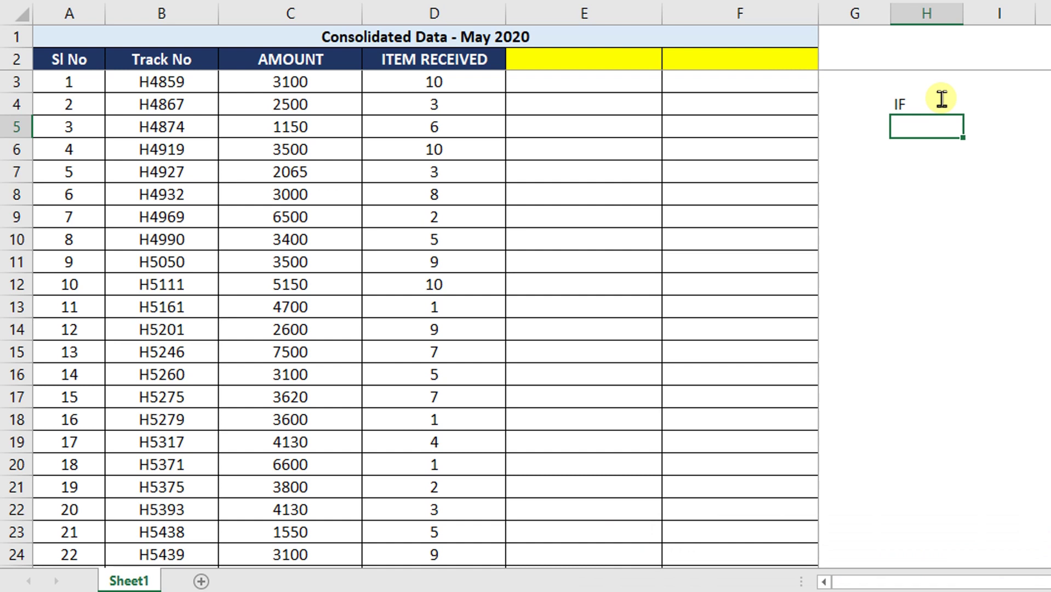
List ROW, MOD, SUM and OFSET in H5:H8, correcting the ROR typo to ROW
text(ROR)
key(Return)
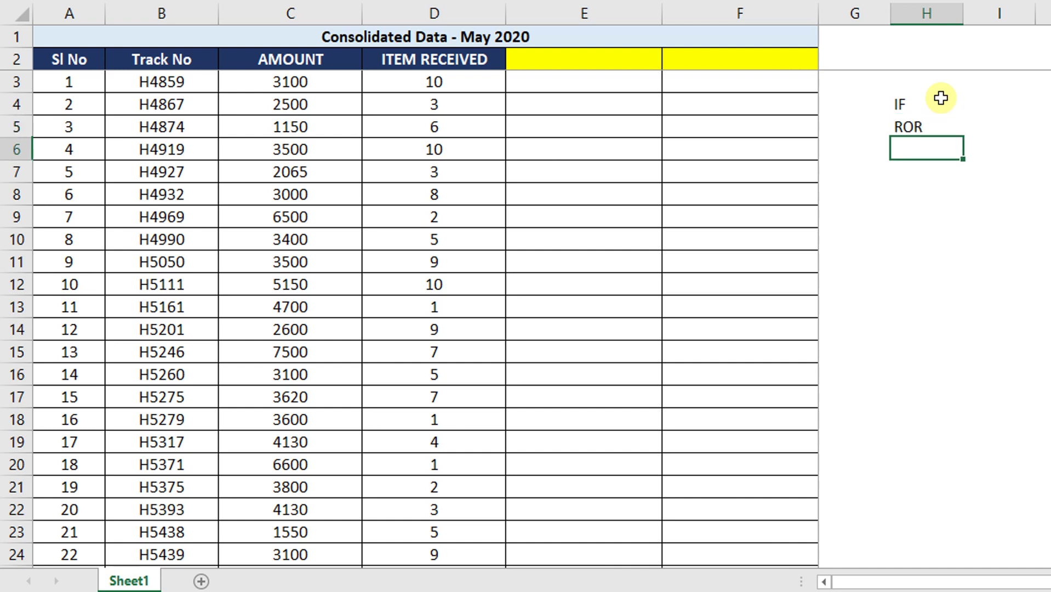
key(Up)
text(ROW)
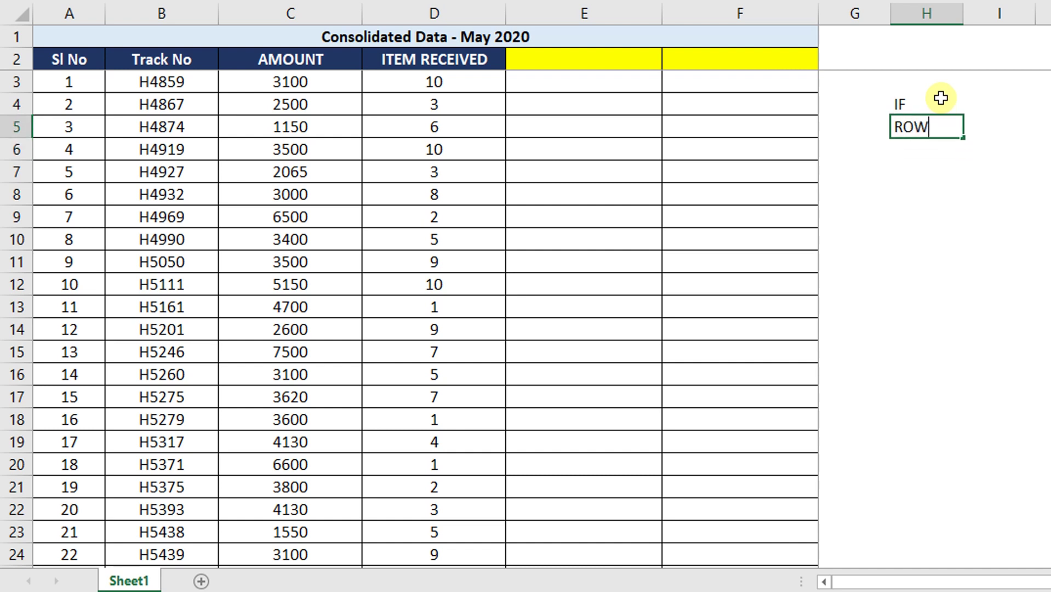
key(Return)
text(MOD)
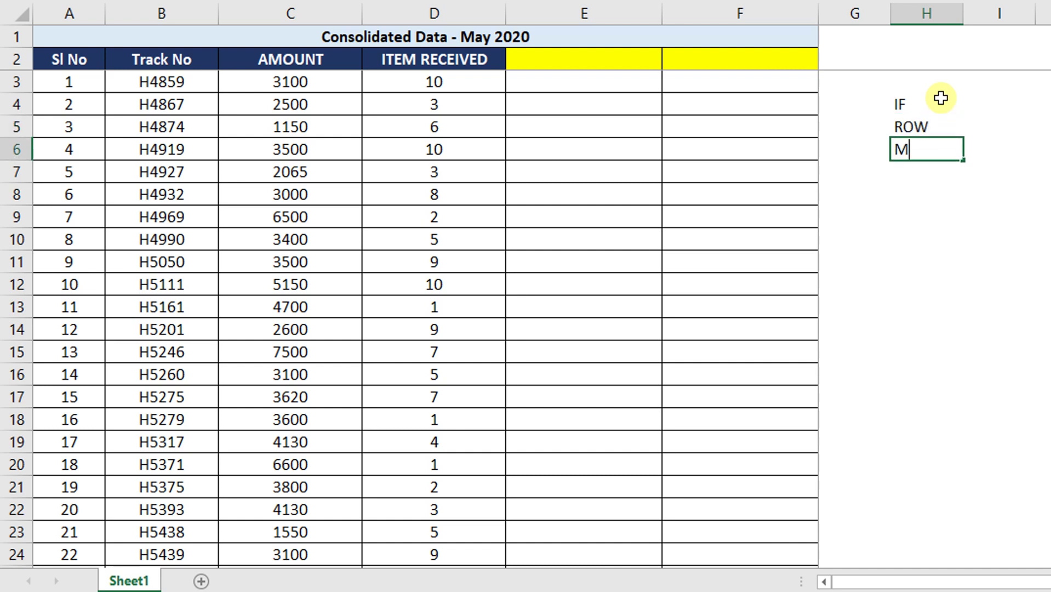
key(Return)
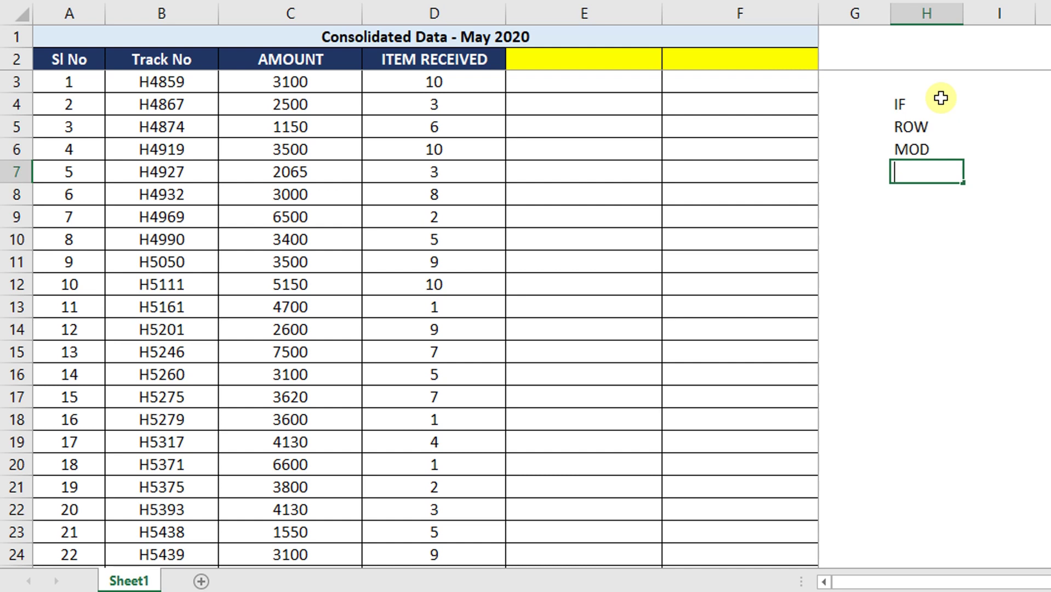
text(SUM)
key(Return)
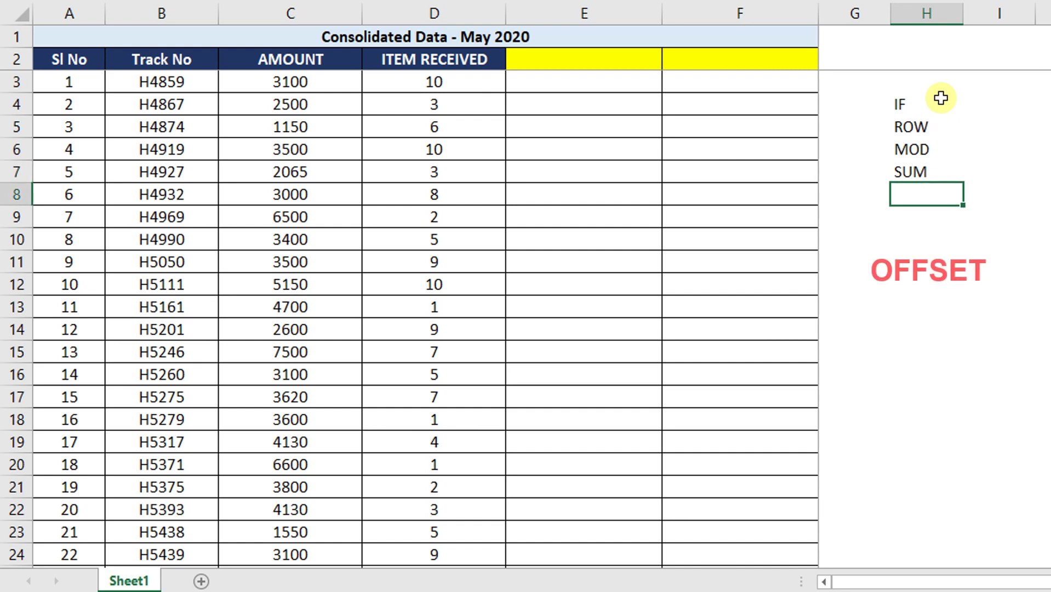
text(OFS)
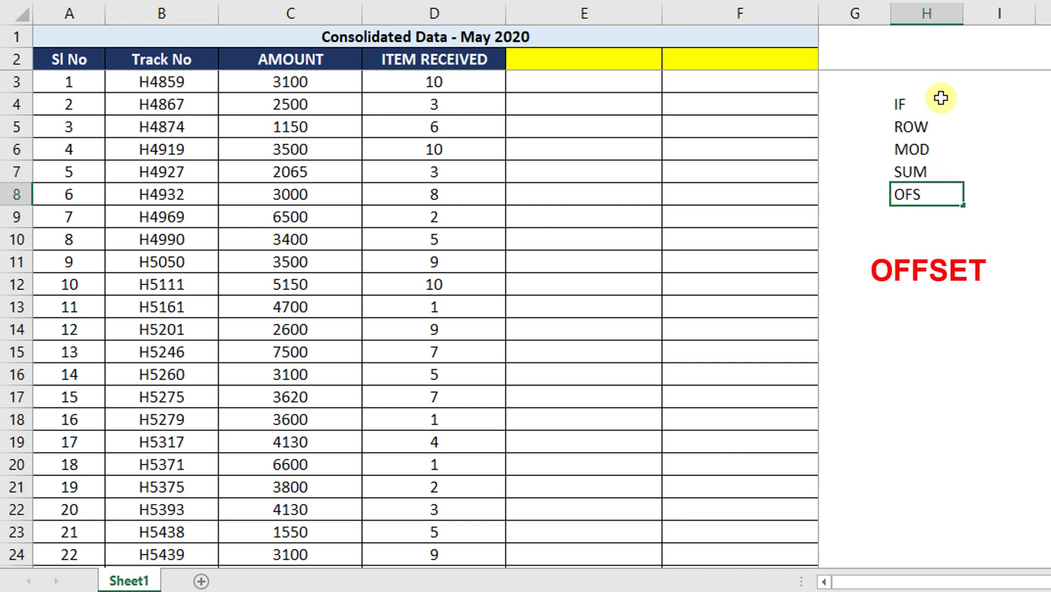
text(ET)
key(Return)
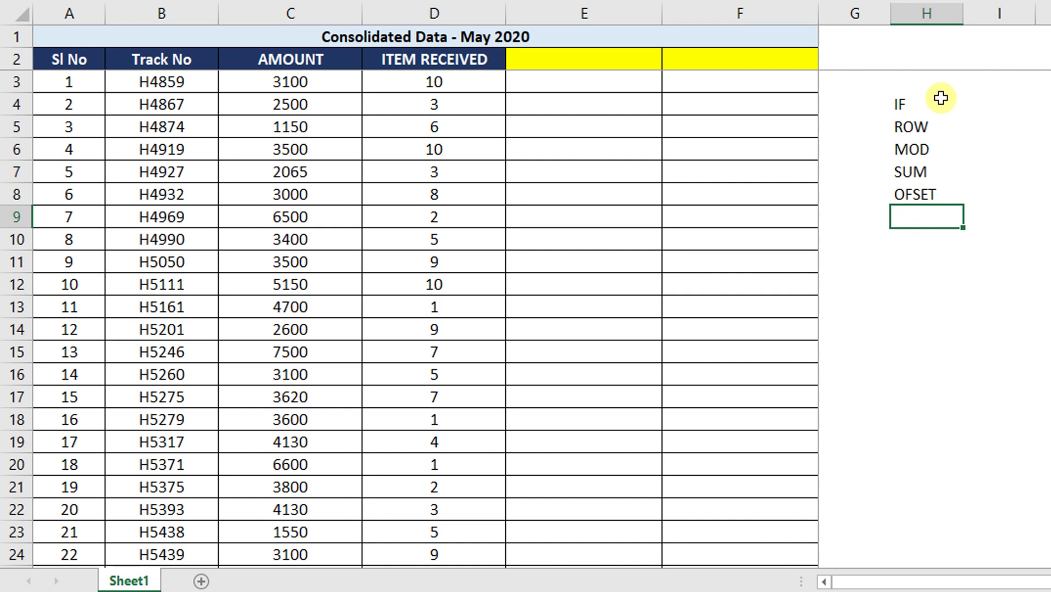
click(545, 86)
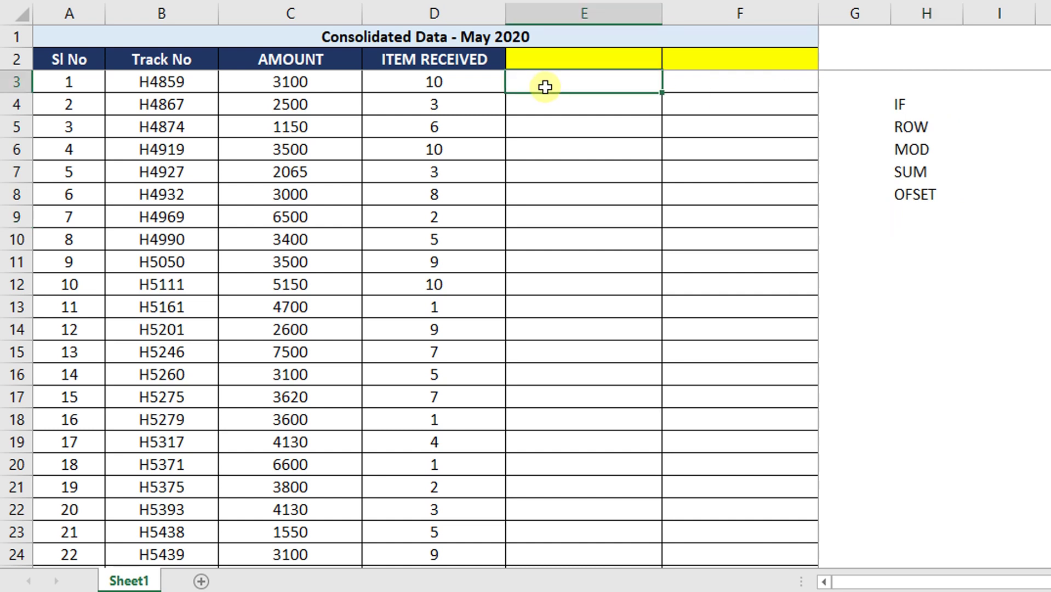
Enter the formula =MOD(ROW(),56) in cell E3 so it returns 3
text(=)
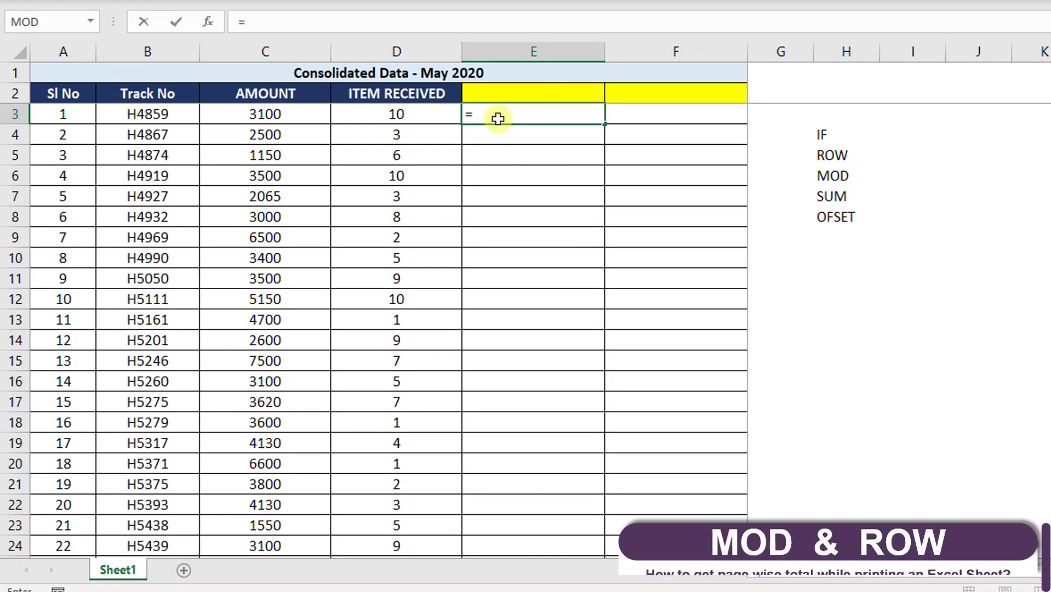
text(mod)
key(Tab)
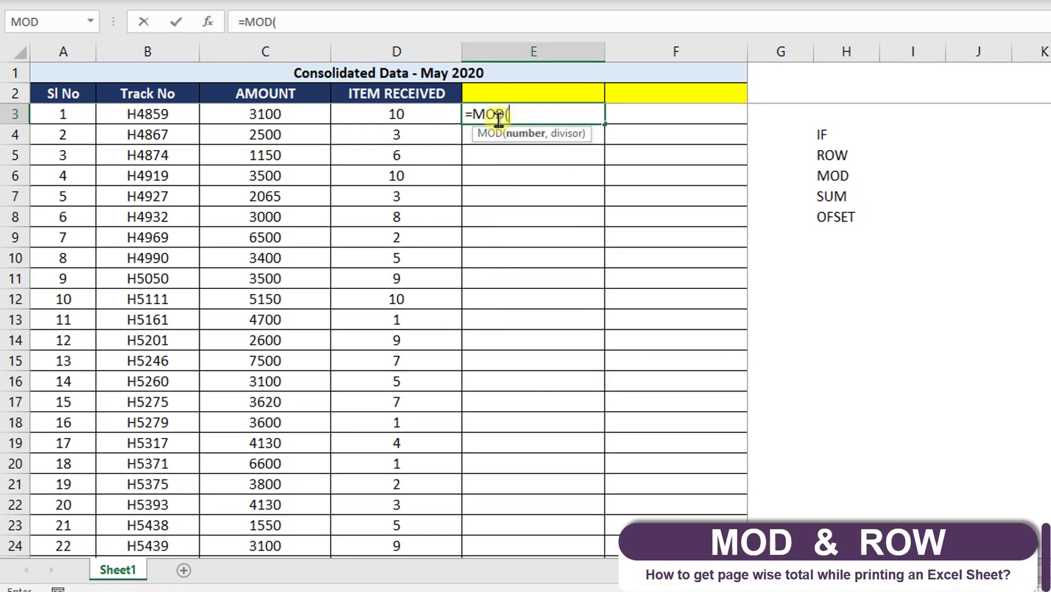
text(row())
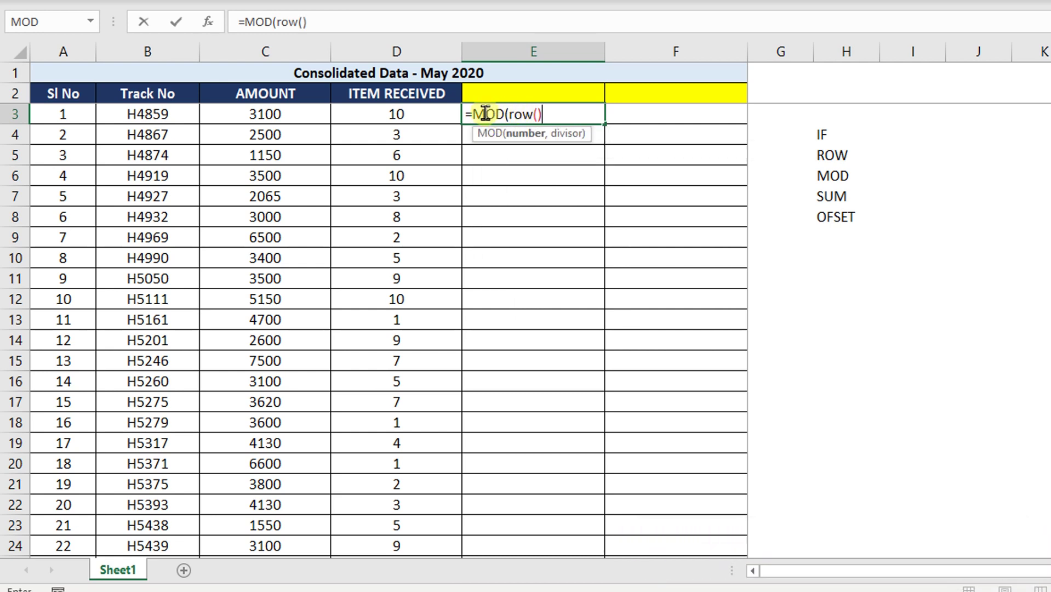
drag(509, 114, 555, 113)
click(555, 113)
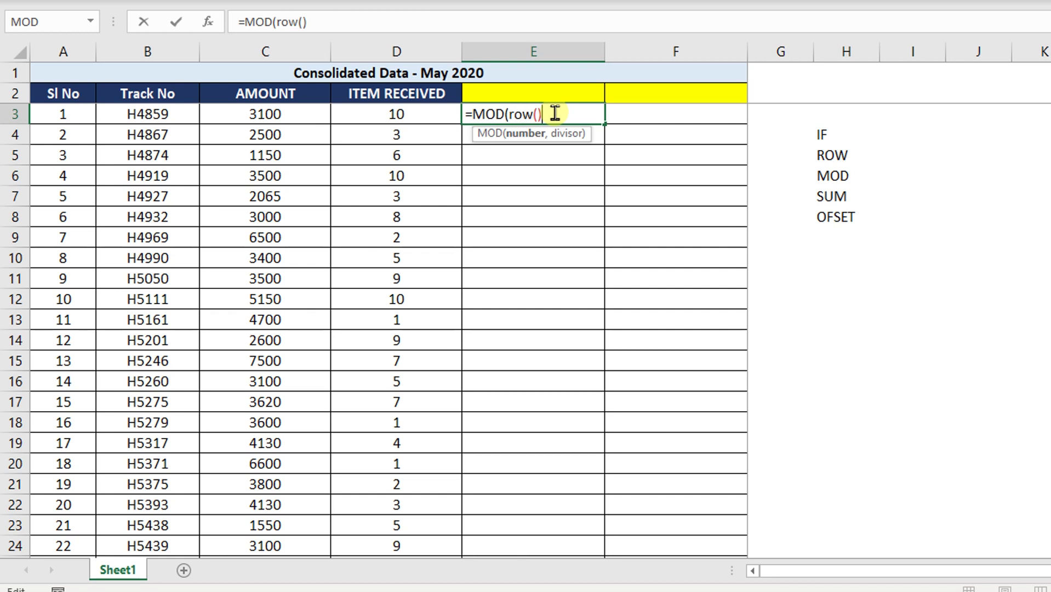
text(,)
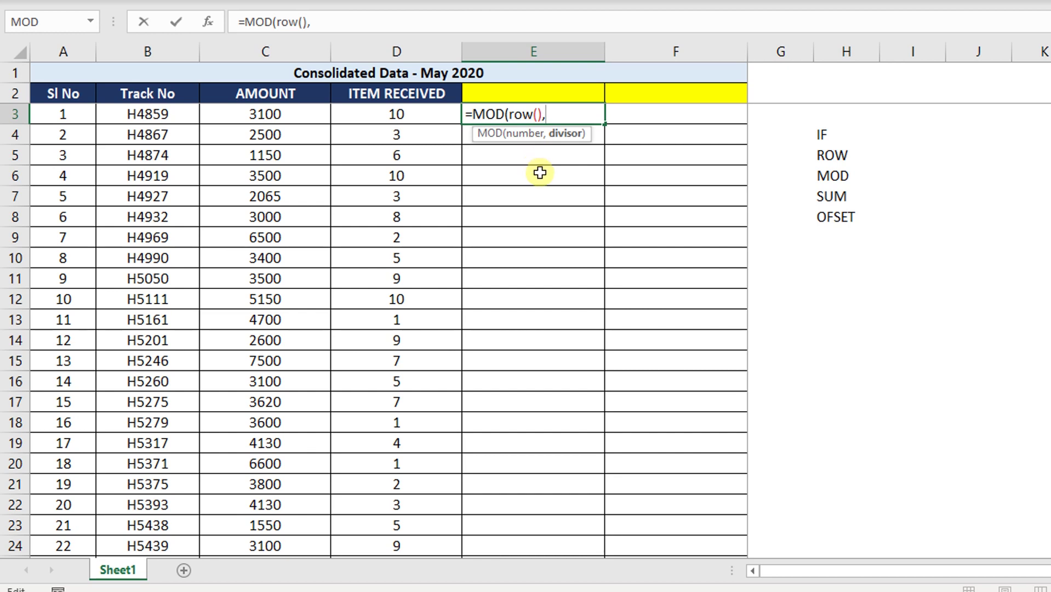
scroll(544, 176, down, 9)
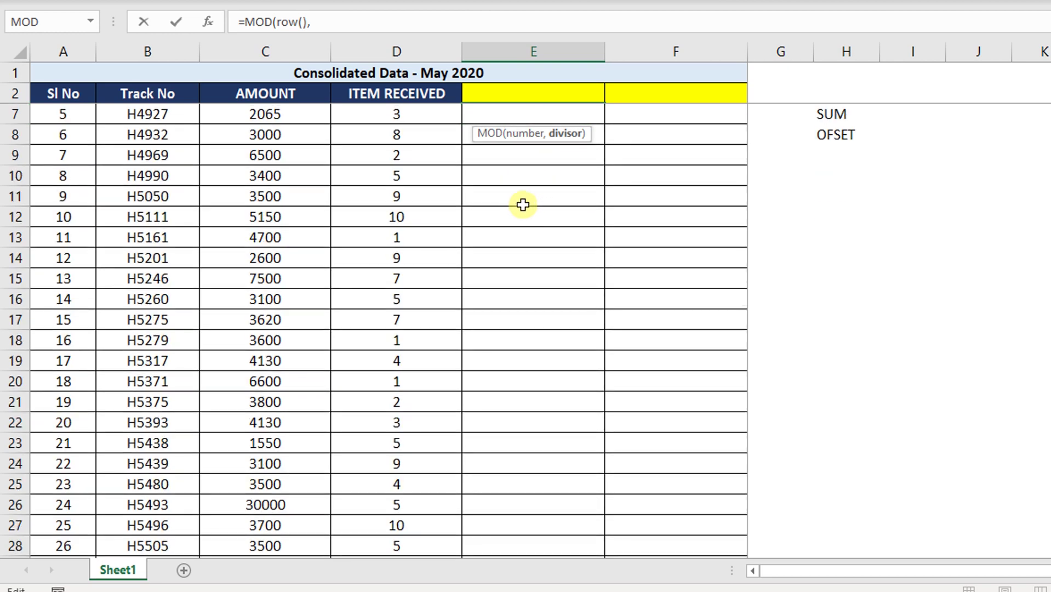
scroll(513, 220, down, 4)
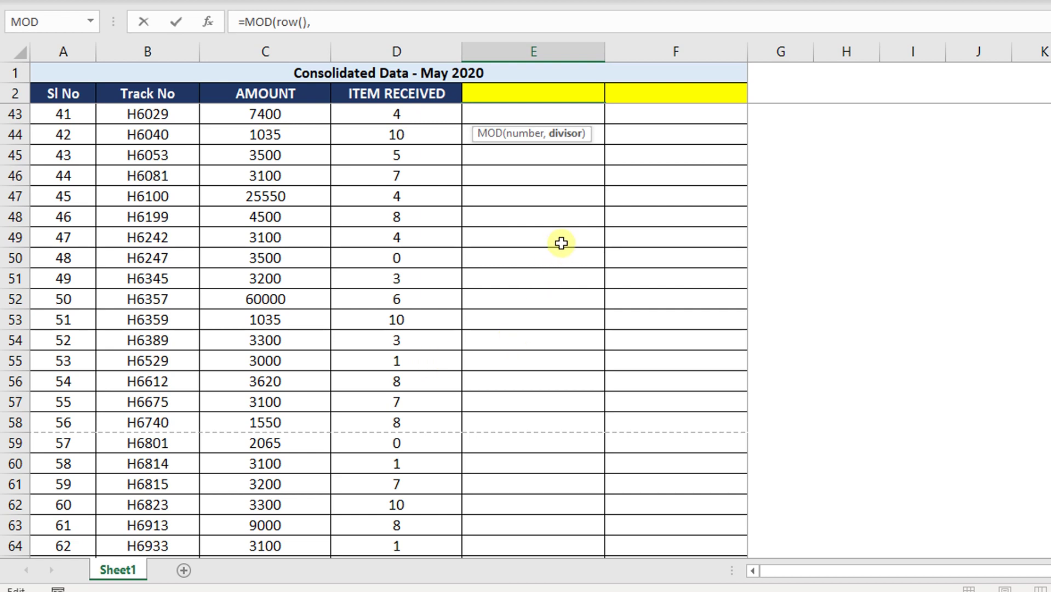
scroll(608, 271, up, 3)
scroll(608, 271, up, 1)
text(56)
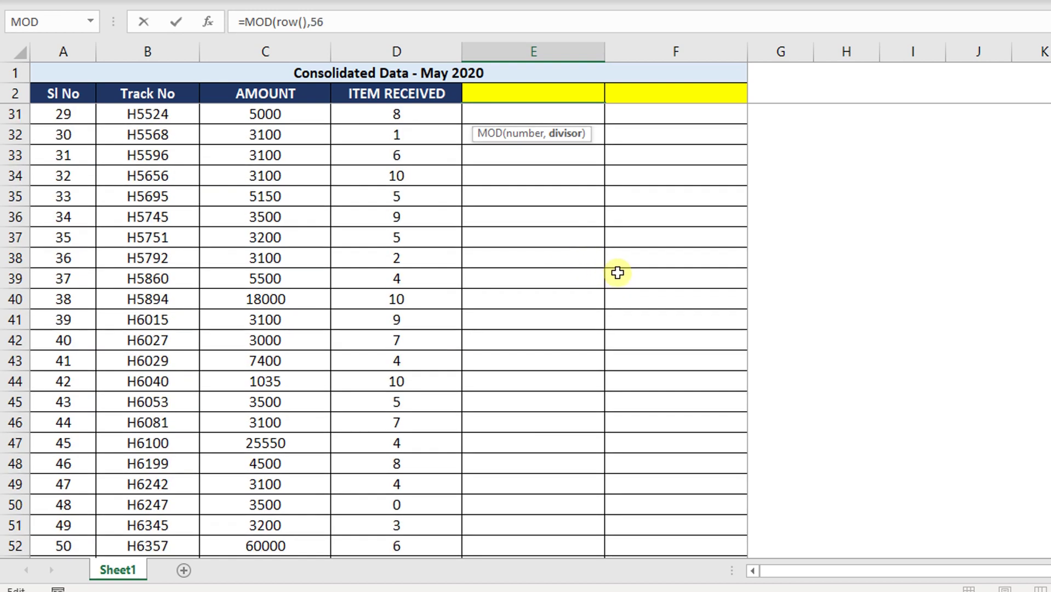
scroll(608, 269, up, 9)
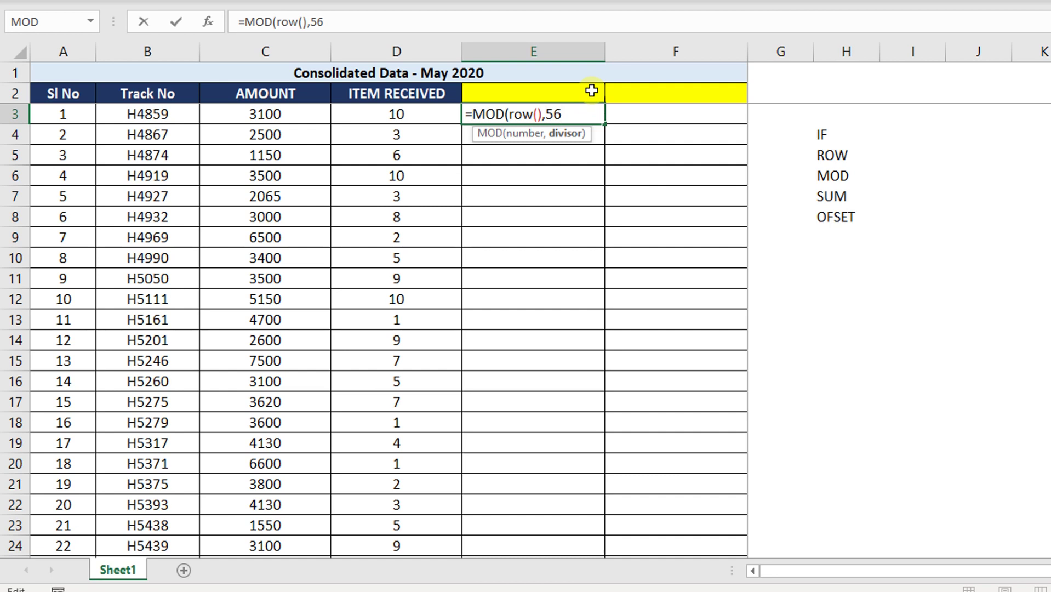
text())
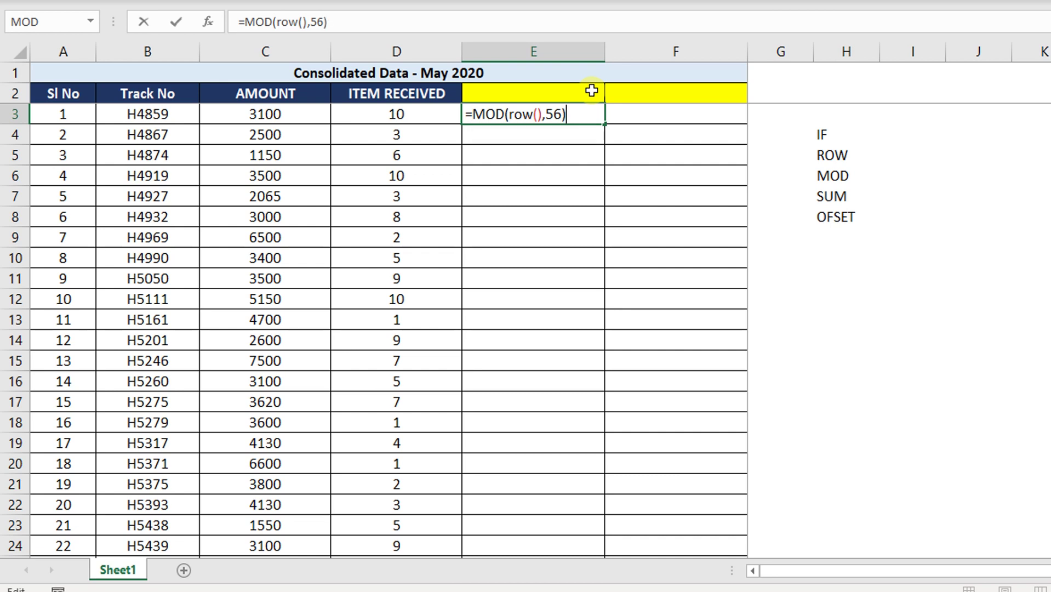
key(Return)
Copy the MOD formula down column E and check the remainders on rows 58 and 114
click(582, 110)
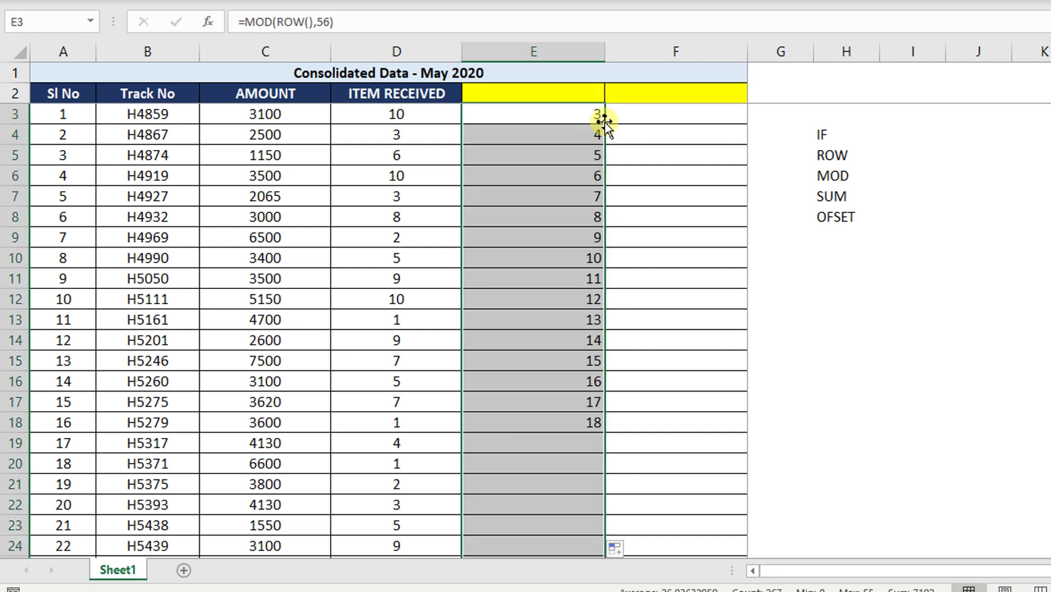
double_click(605, 126)
scroll(526, 340, down, 10)
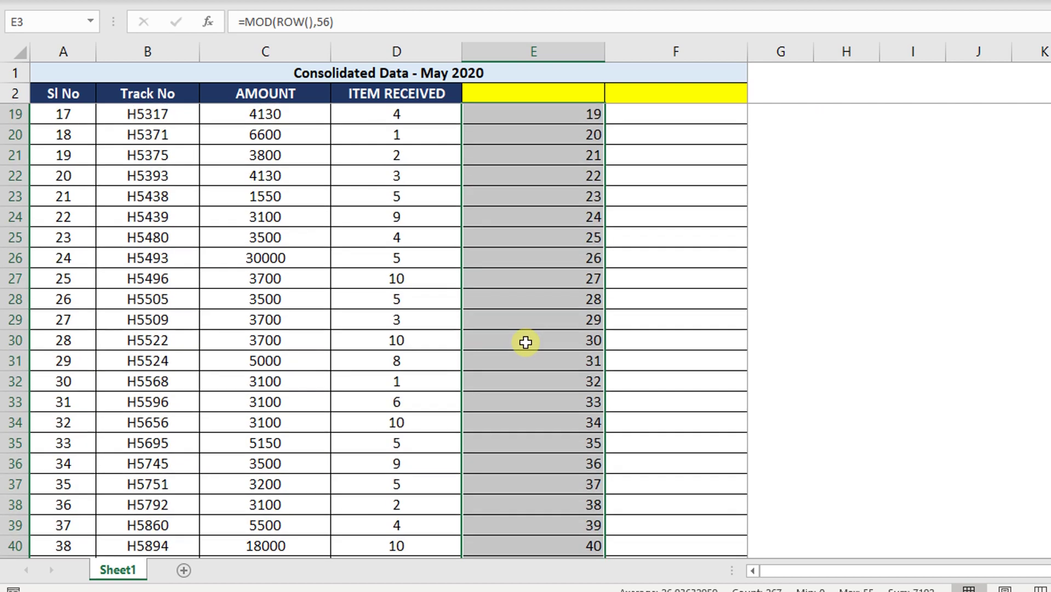
scroll(527, 346, down, 5)
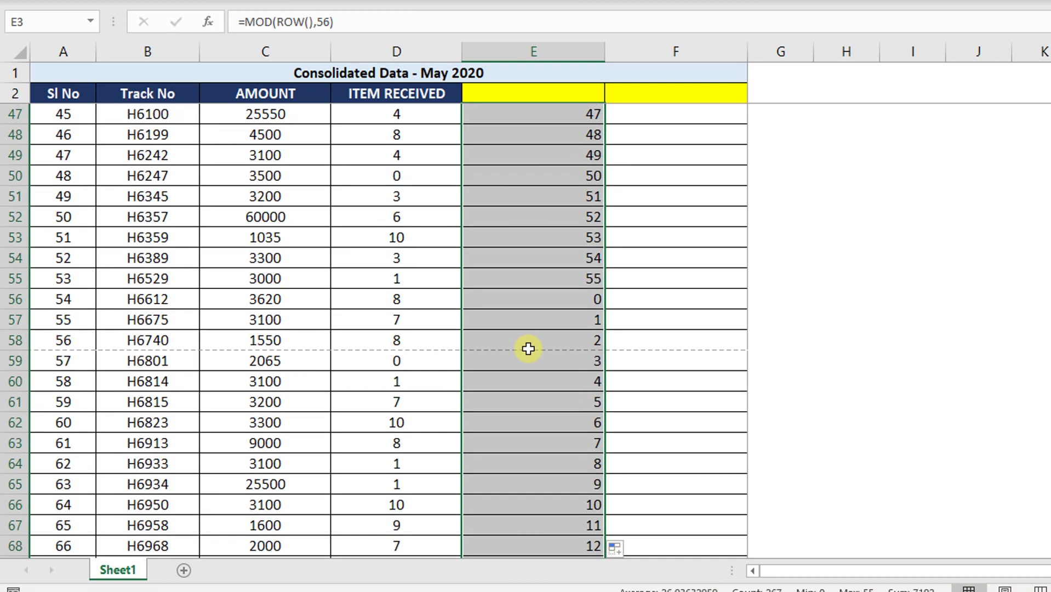
click(575, 339)
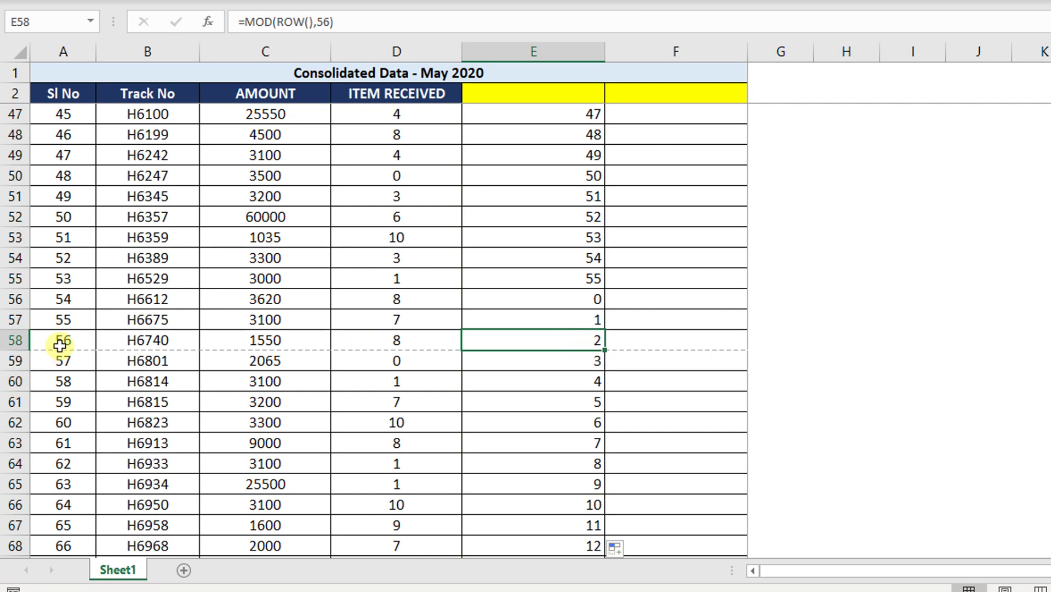
click(61, 344)
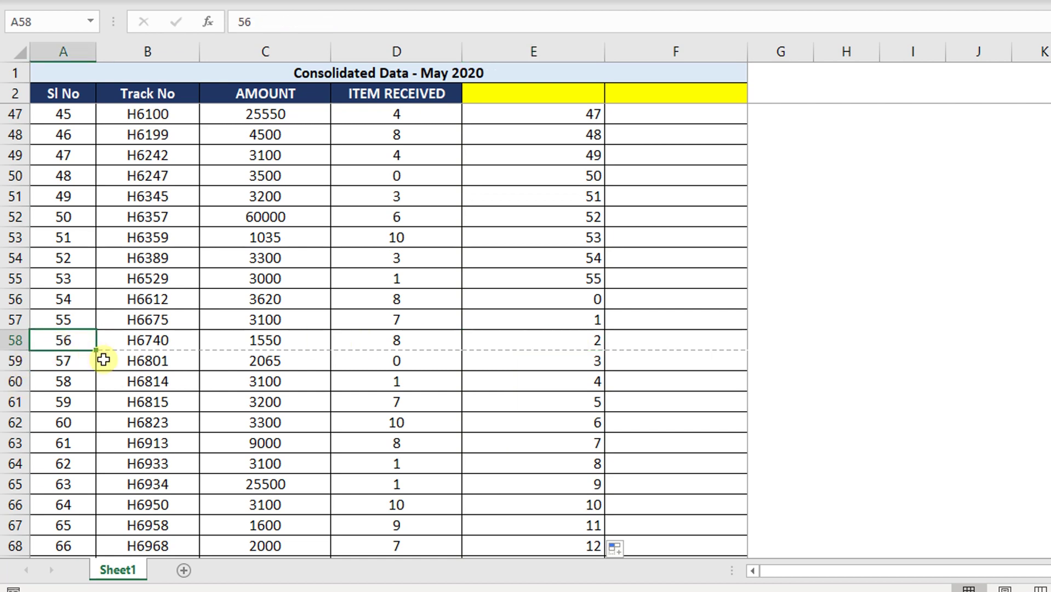
scroll(104, 357, down, 9)
scroll(131, 364, down, 9)
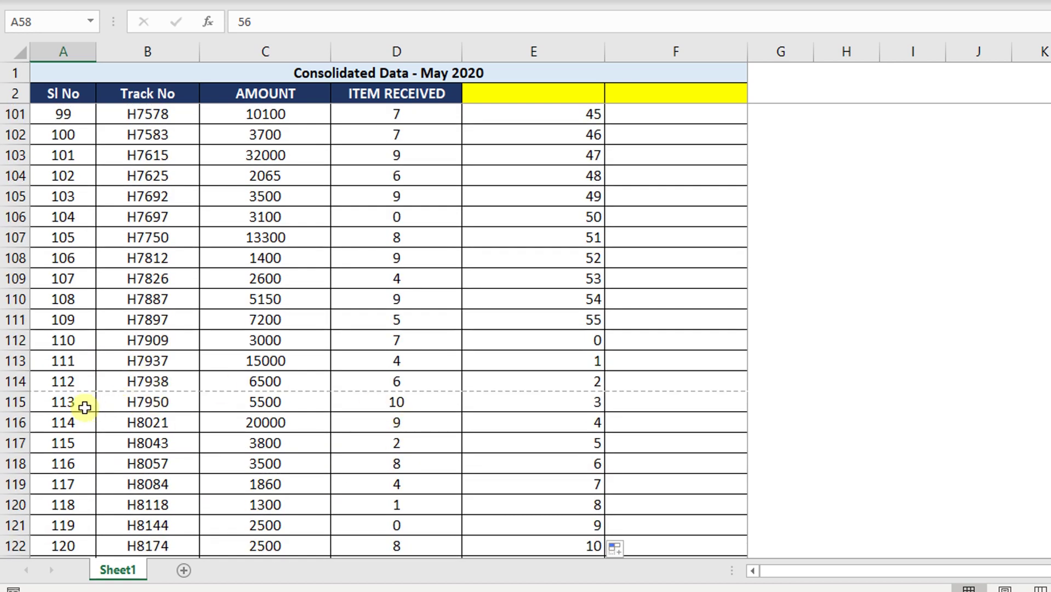
drag(70, 381, 462, 380)
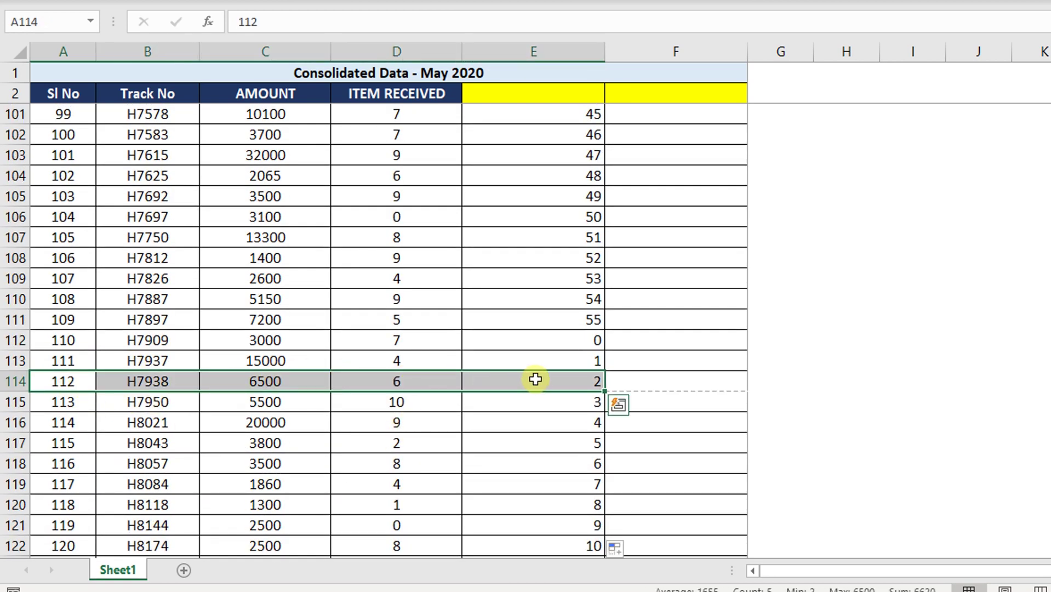
click(545, 379)
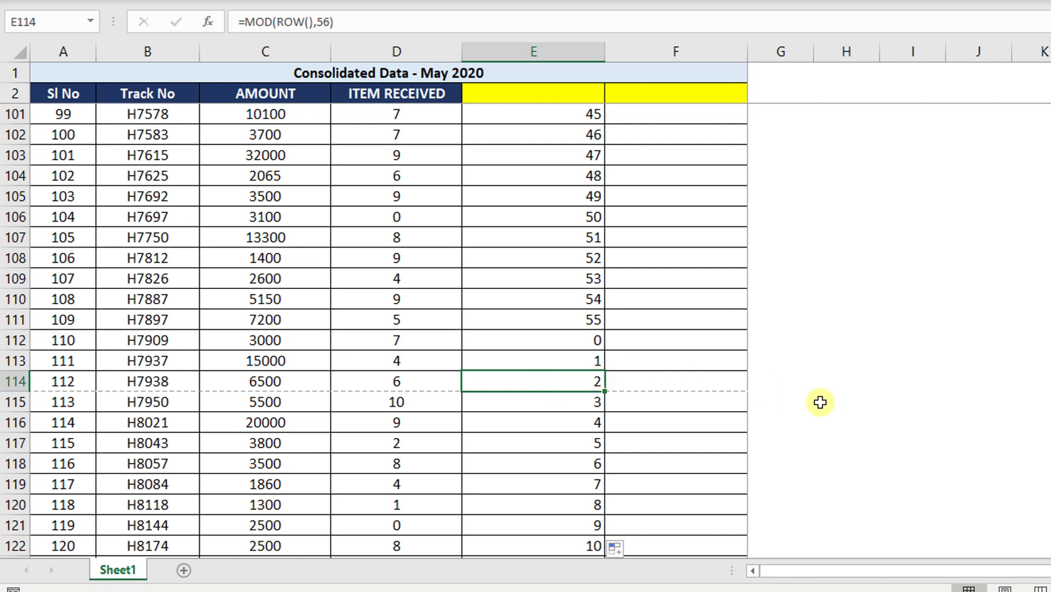
Jump back to the top of the sheet and enter 56 in cell H2
click(820, 402)
key(ctrl+Up)
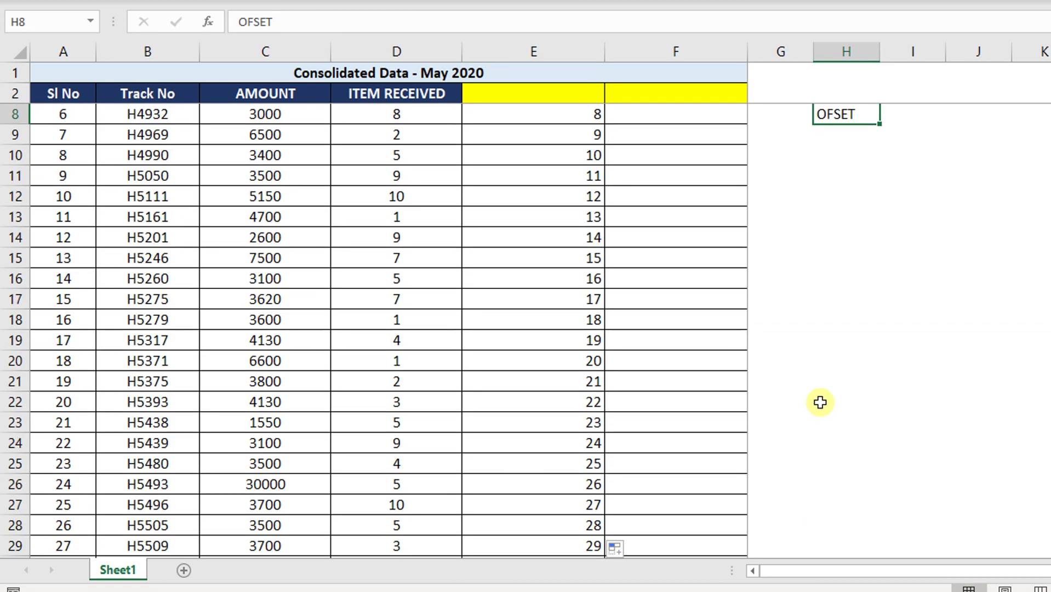
scroll(842, 368, up, 2)
click(853, 93)
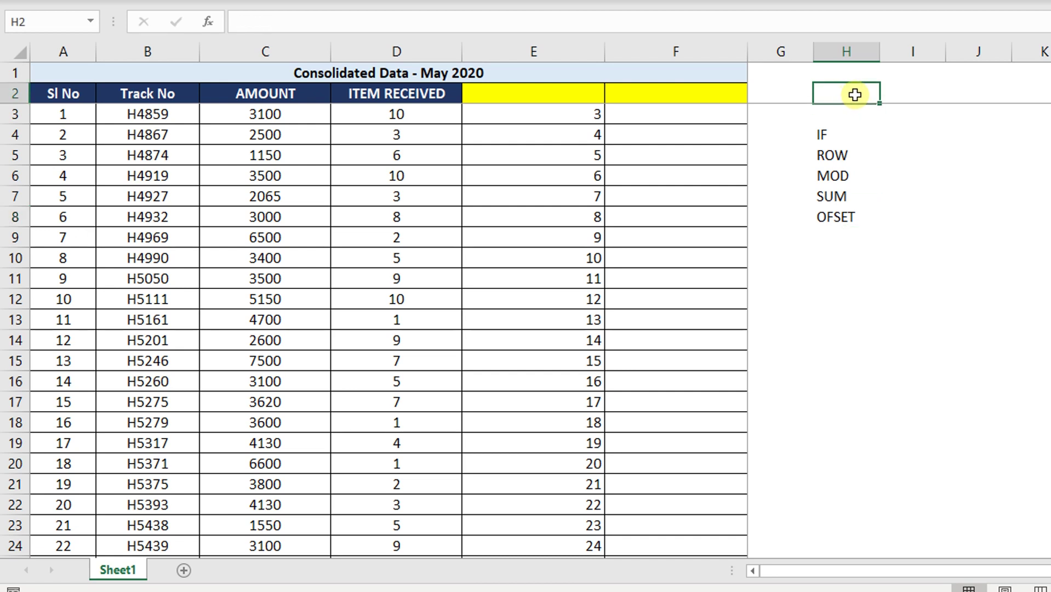
text(56)
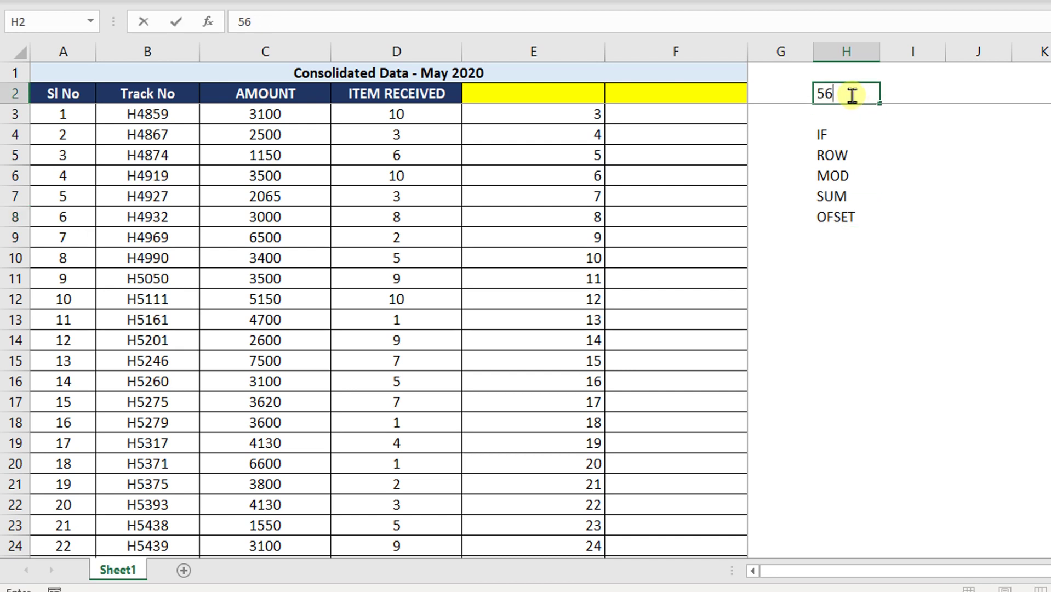
key(Tab)
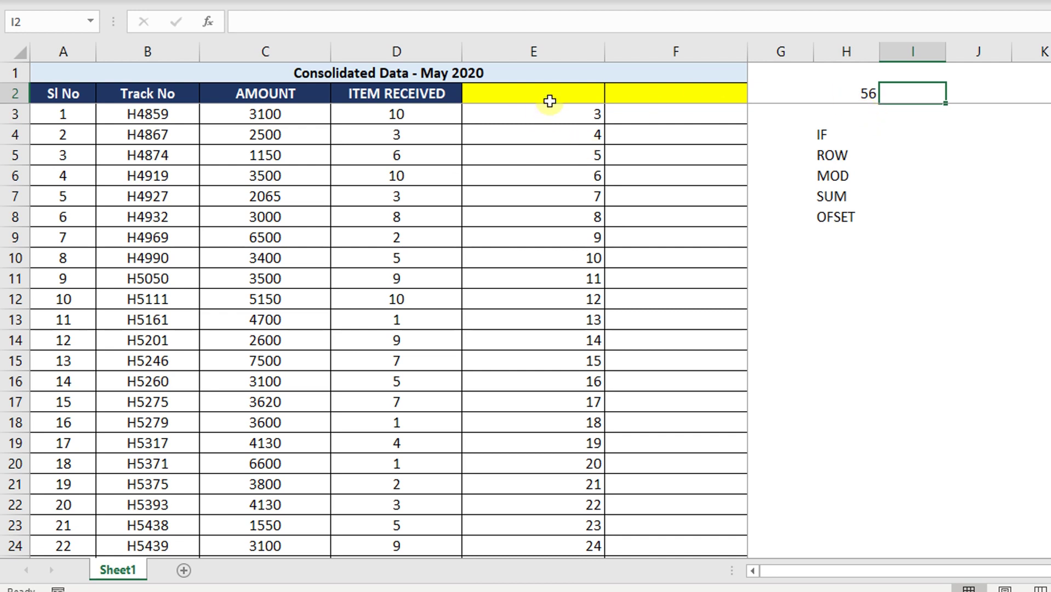
Narrow column E and enter 2 in cell I2 beside the 56
drag(605, 50, 529, 51)
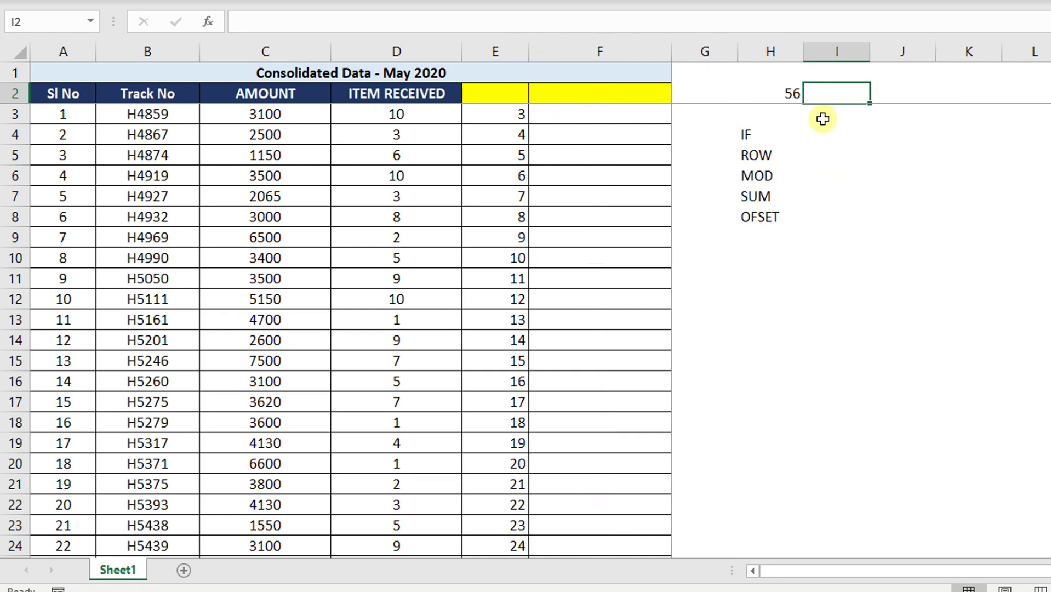
click(831, 91)
text(2)
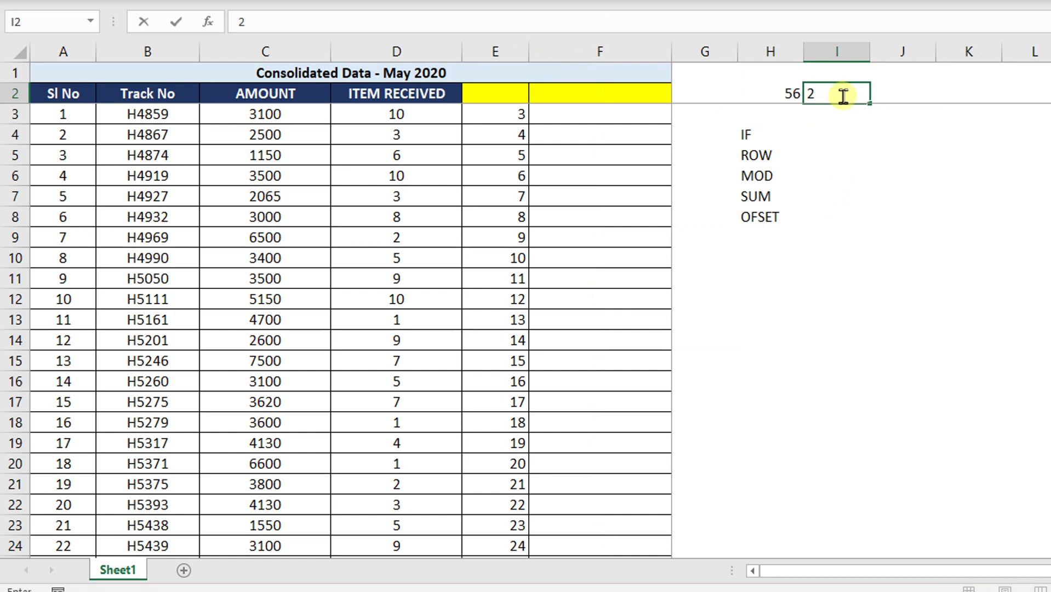
click(903, 91)
click(839, 93)
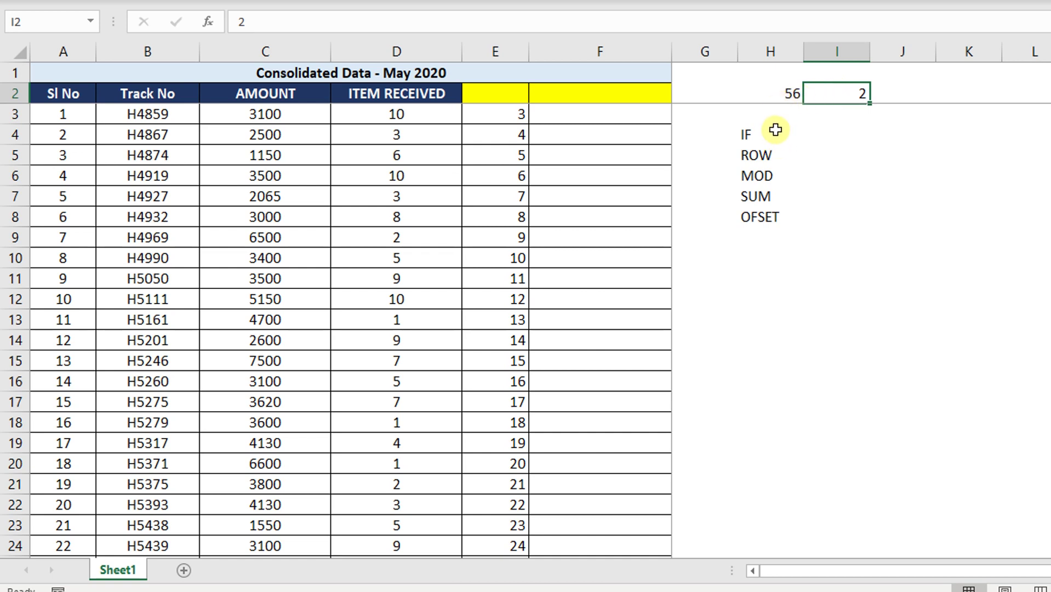
click(517, 113)
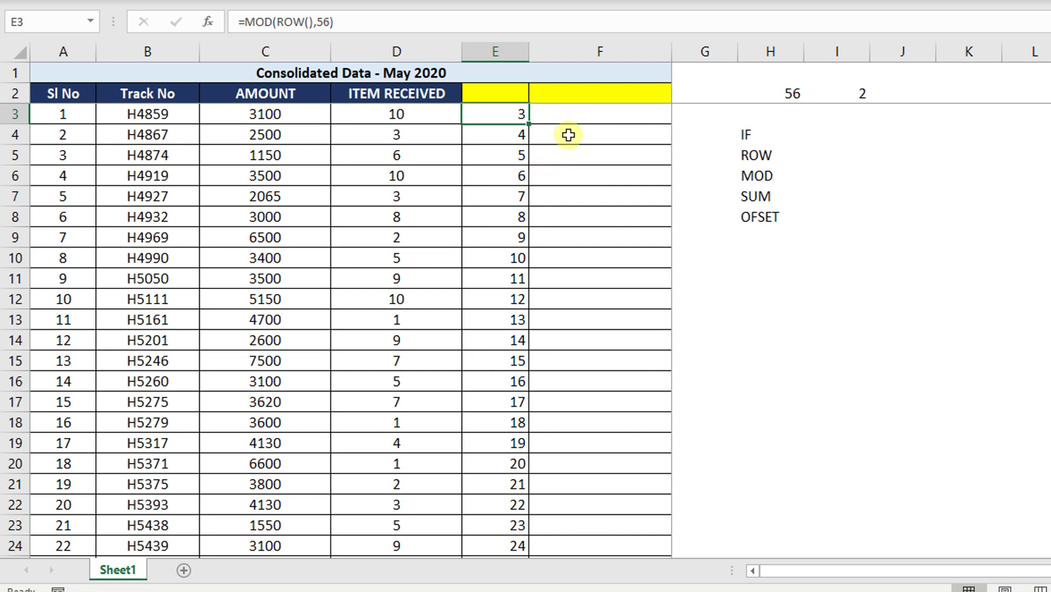
Verify the column E remainders on rows 58 and 114, then return to E2 at the top
scroll(517, 336, down, 3)
scroll(517, 335, down, 13)
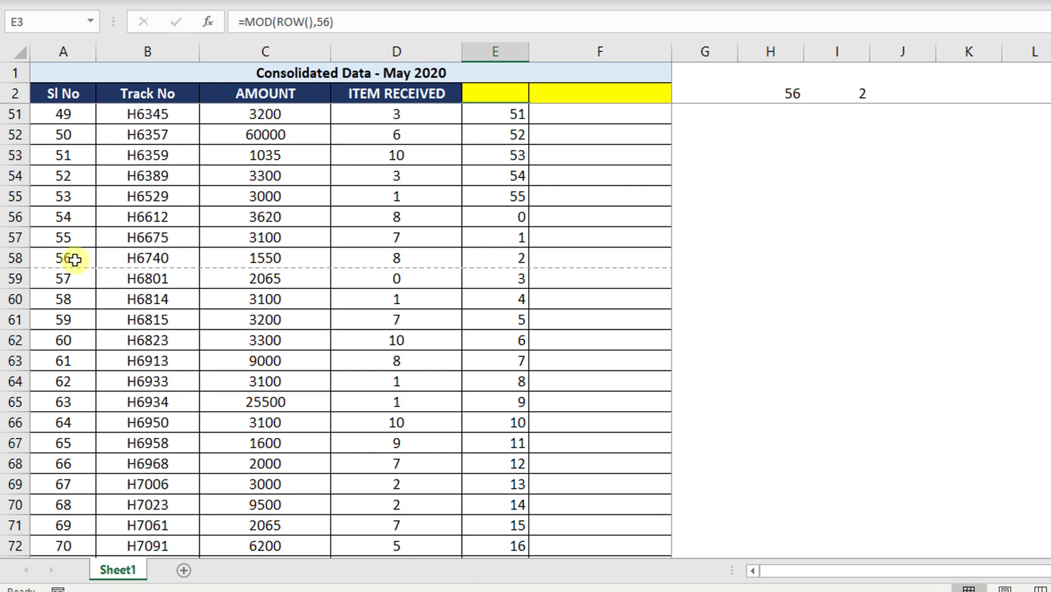
click(74, 260)
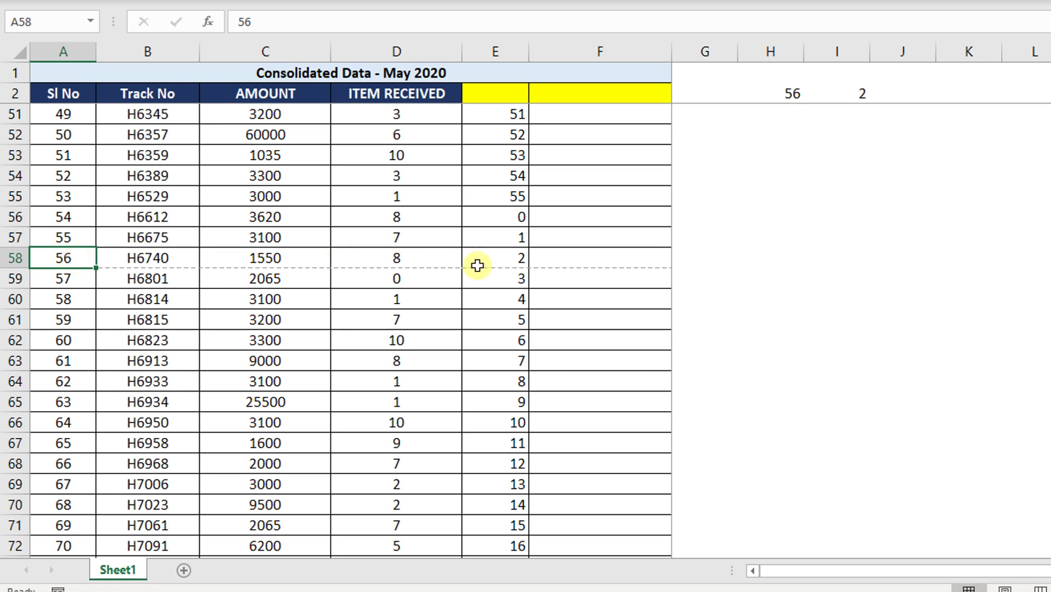
click(486, 262)
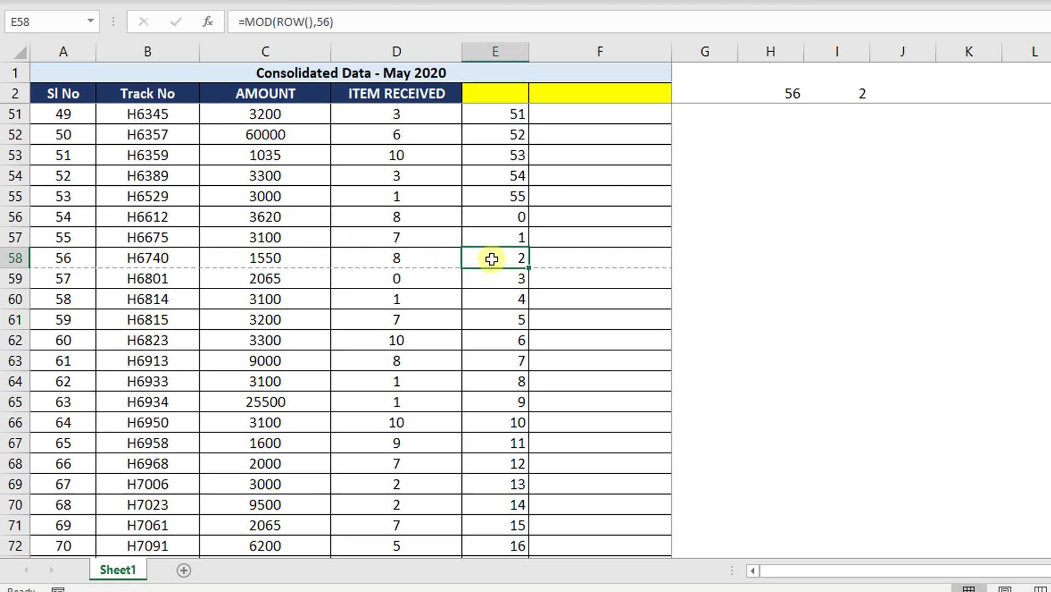
scroll(500, 268, down, 3)
scroll(500, 268, down, 11)
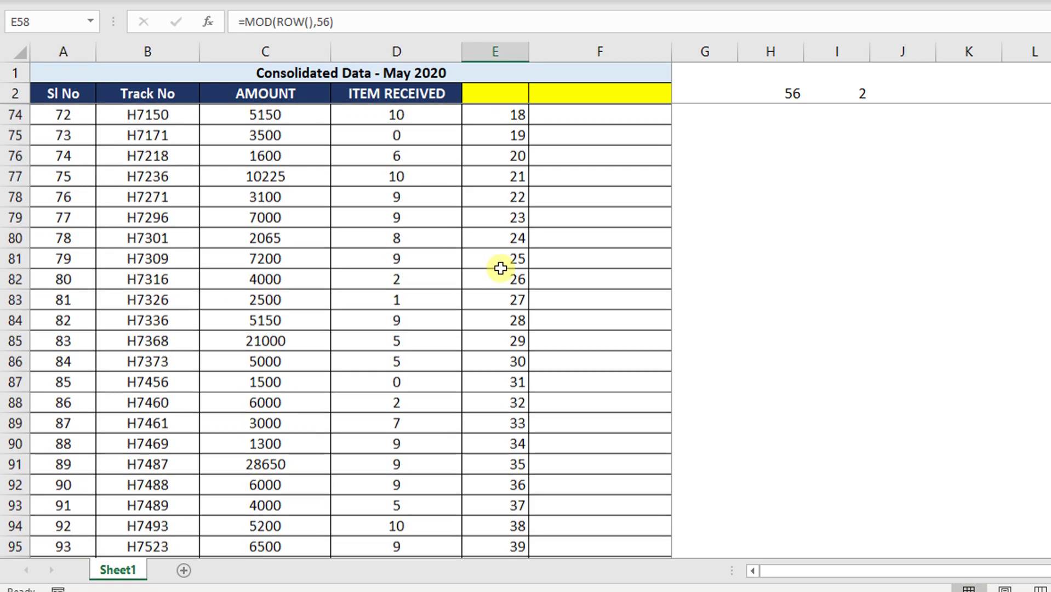
scroll(500, 267, down, 3)
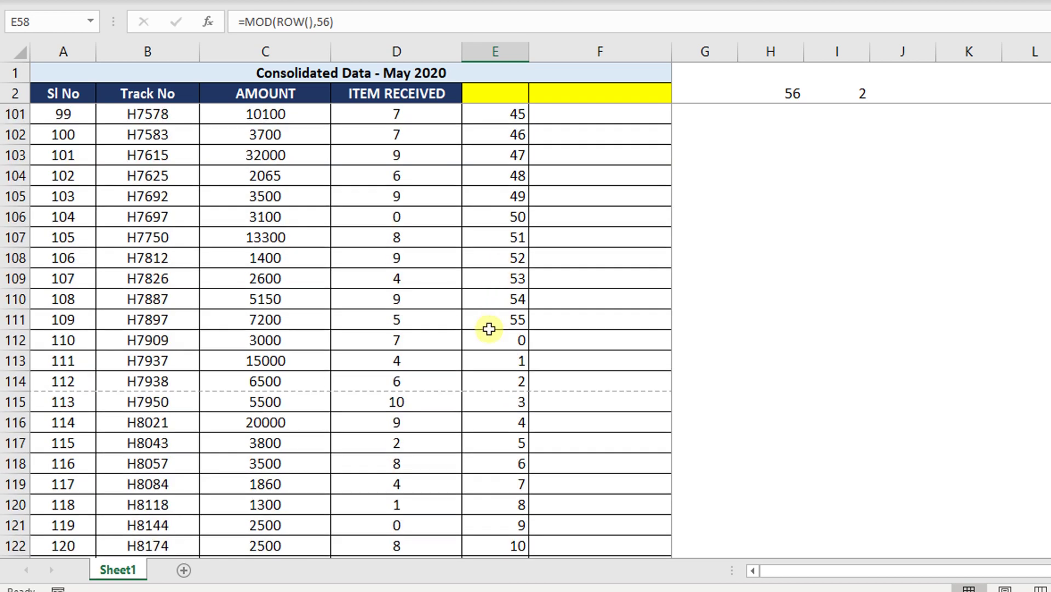
click(509, 385)
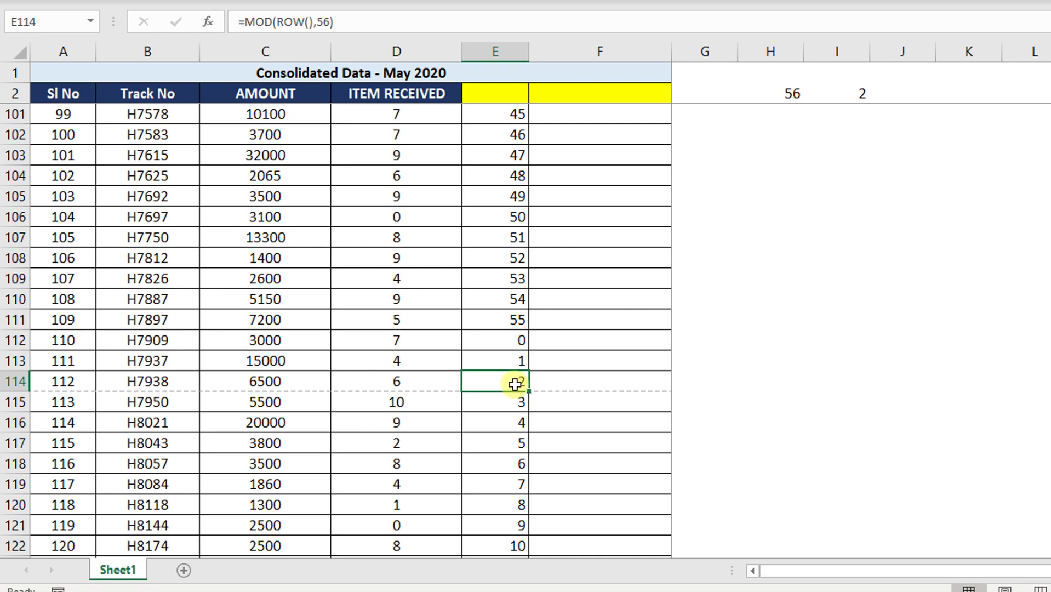
click(539, 384)
click(519, 382)
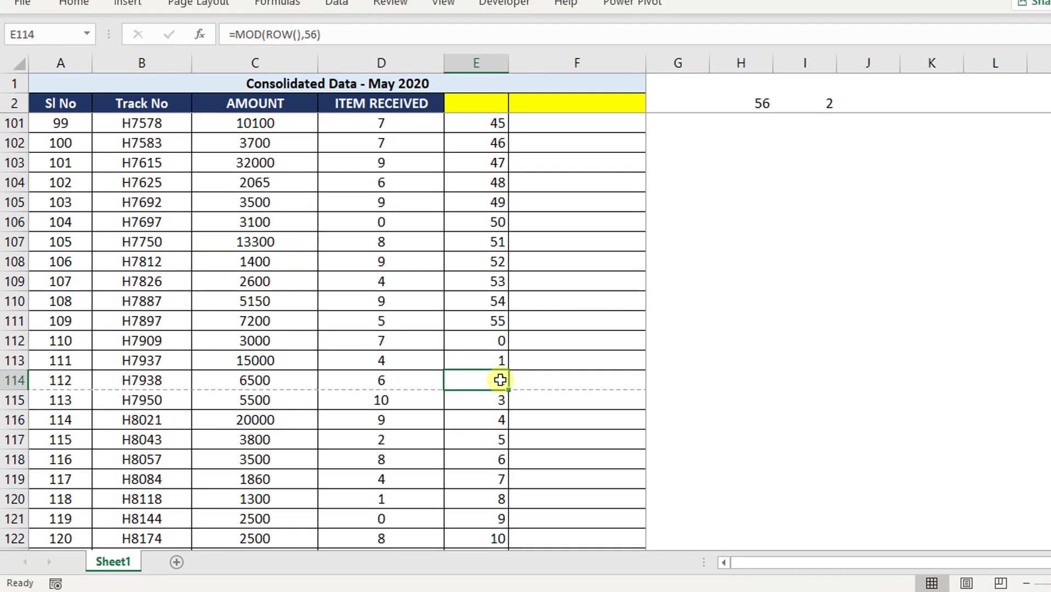
key(ctrl+Up)
key(Up)
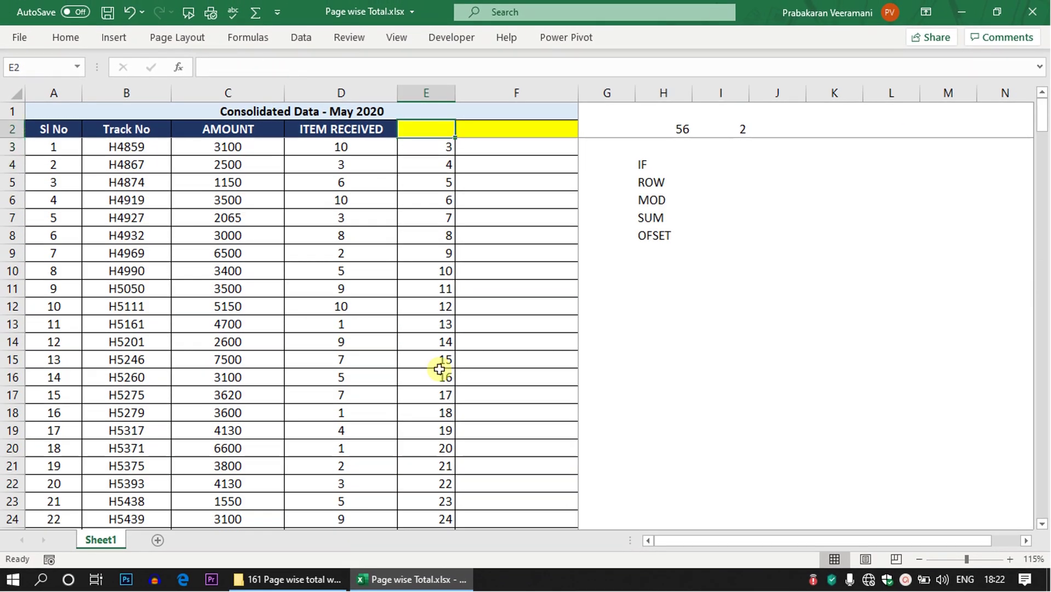
Fill the ROW and MOD labels in H5:H6 yellow, then review the IF, SUM and OFSET labels
drag(659, 204, 653, 183)
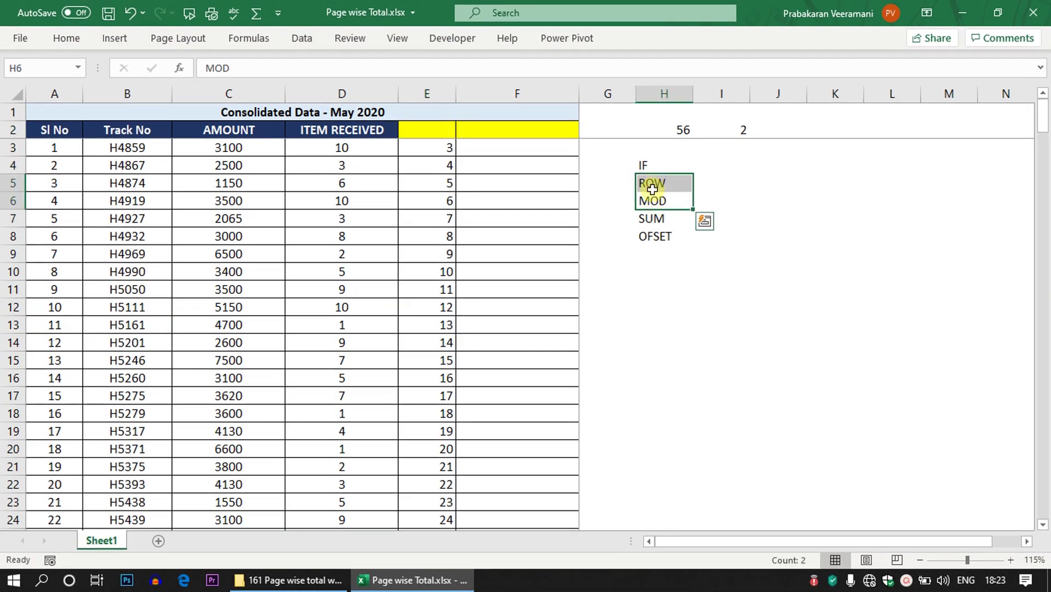
click(74, 39)
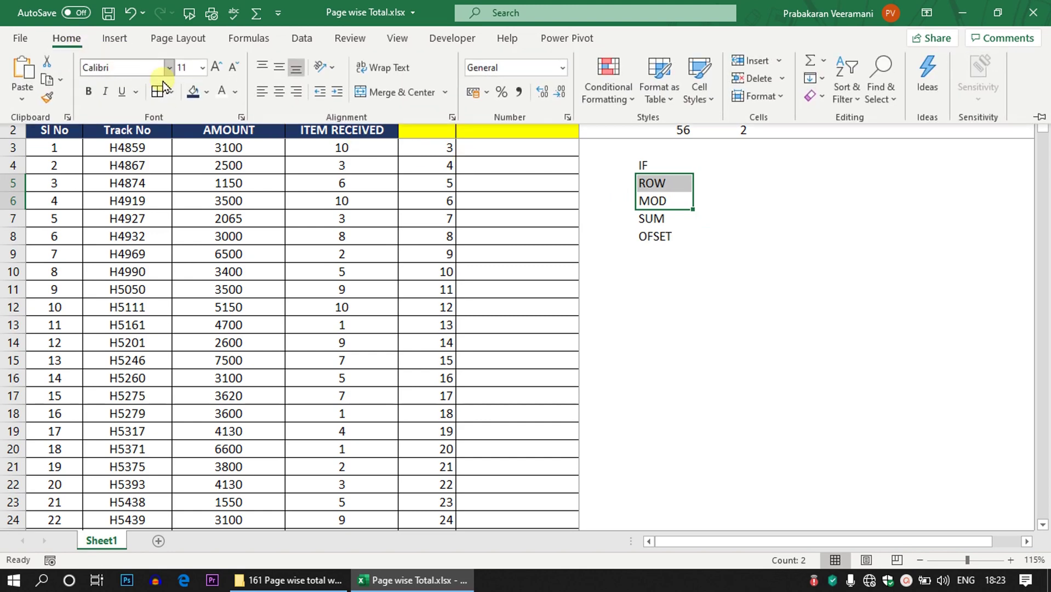
click(208, 94)
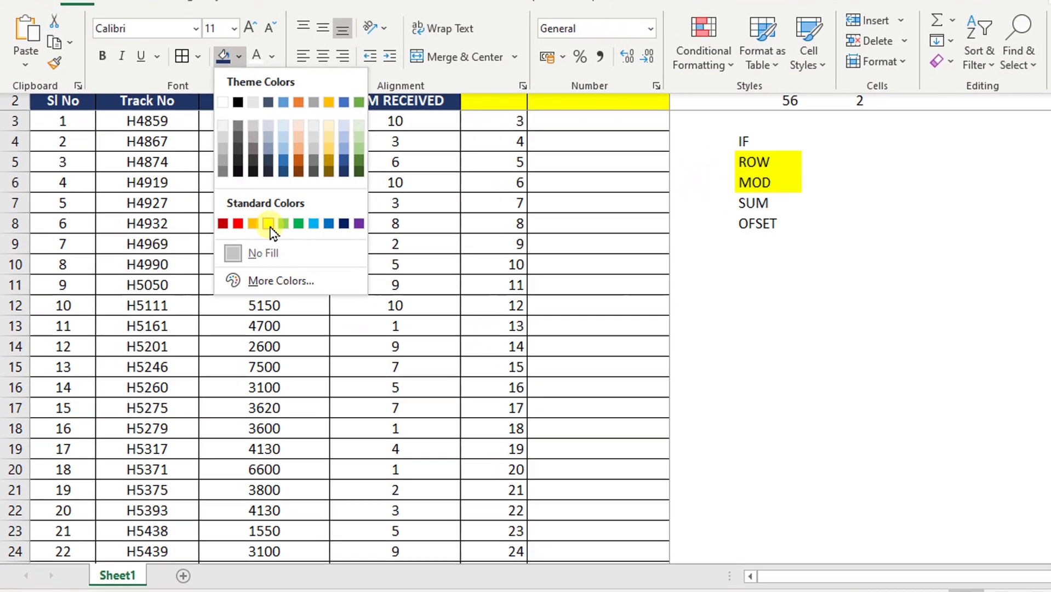
click(234, 233)
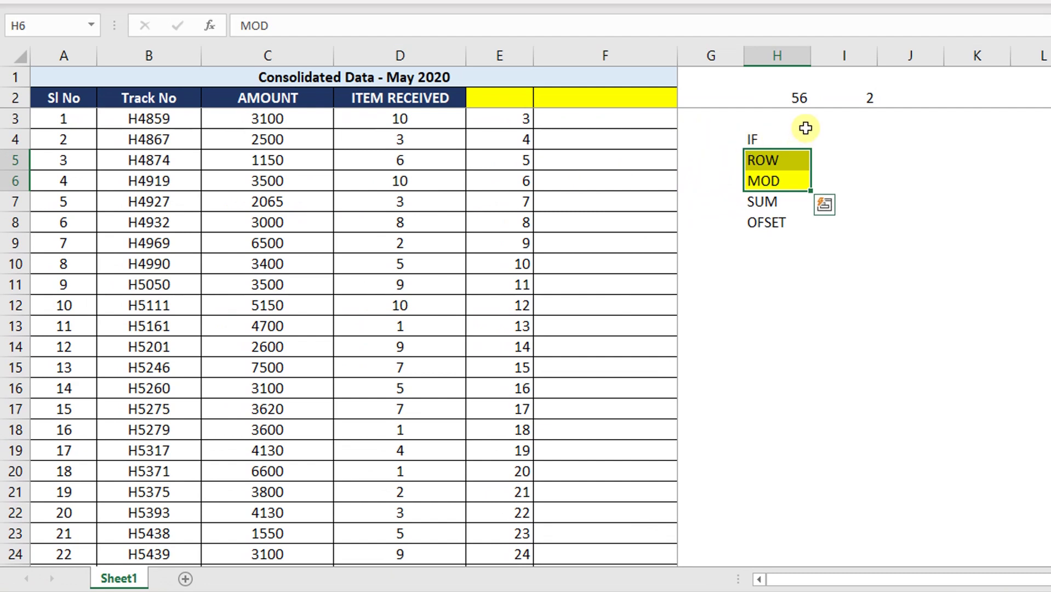
click(801, 124)
click(790, 146)
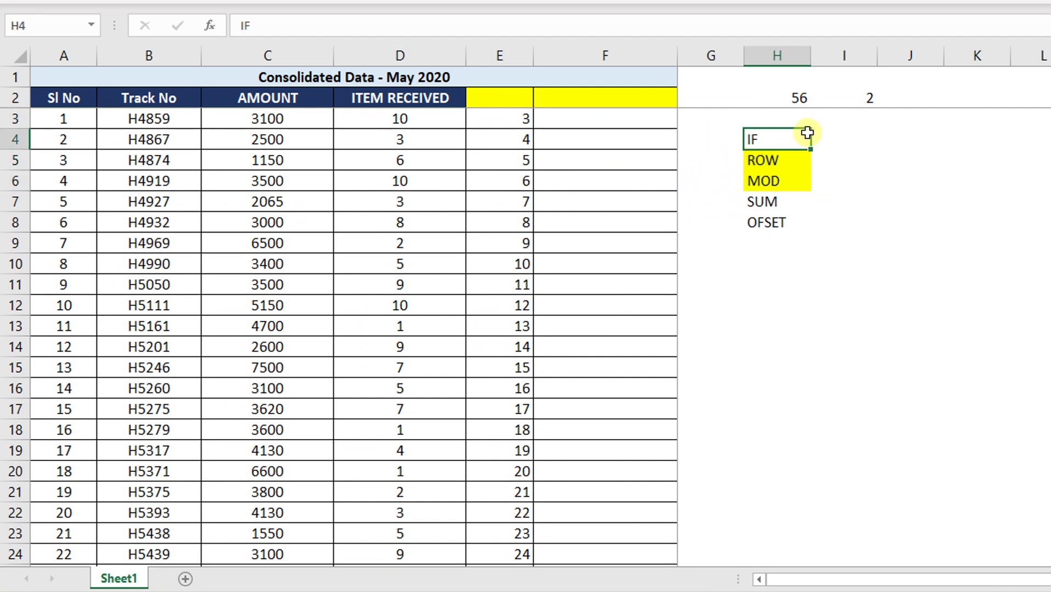
click(785, 198)
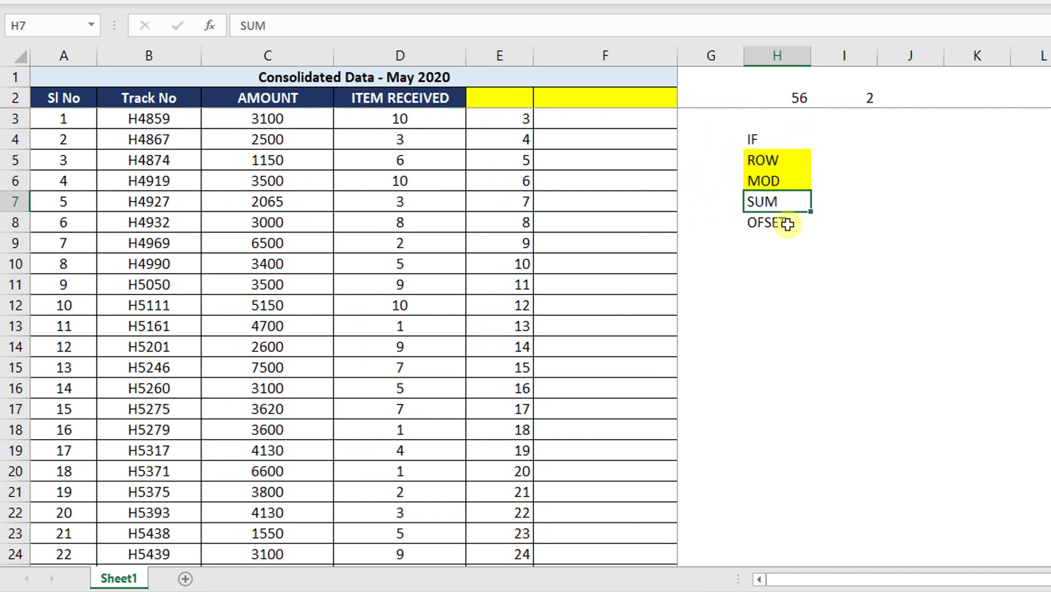
click(788, 224)
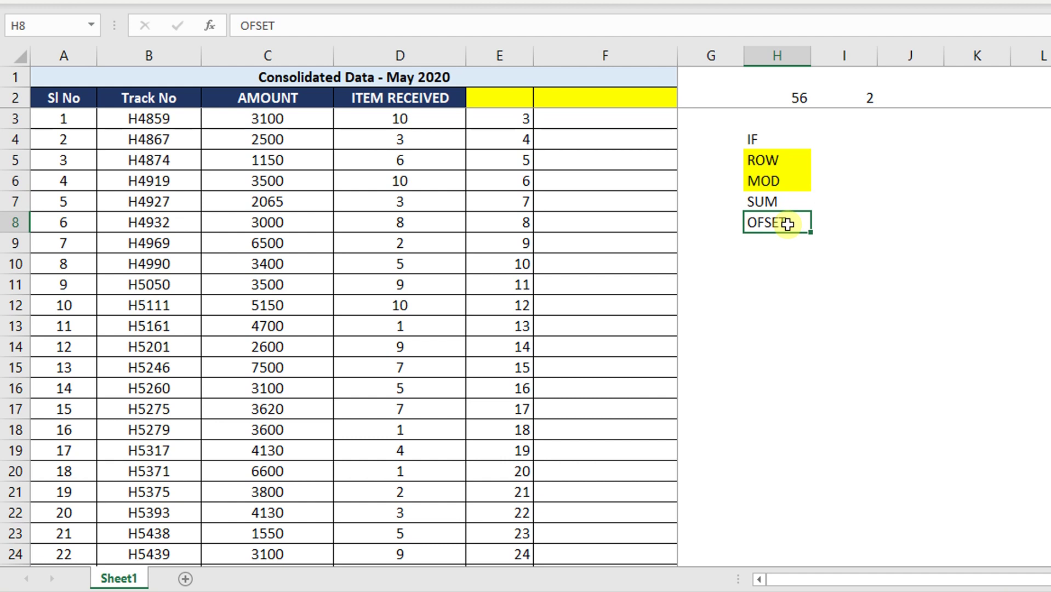
click(564, 121)
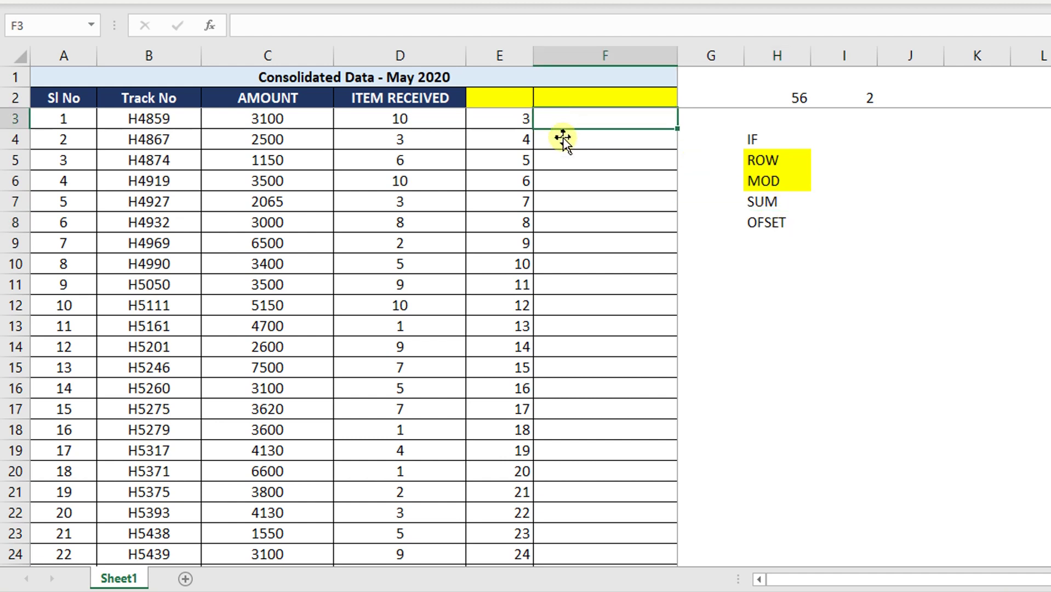
click(489, 117)
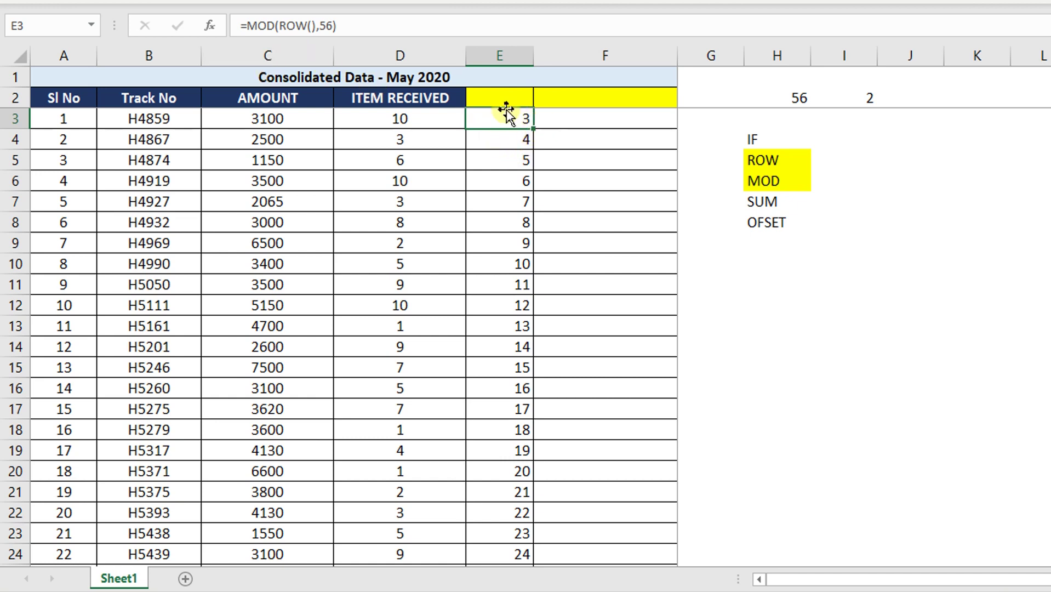
Build =IF(E3=2,SUM(C3),"") in F3, referencing E3 for the condition and C3 for the amount
click(588, 122)
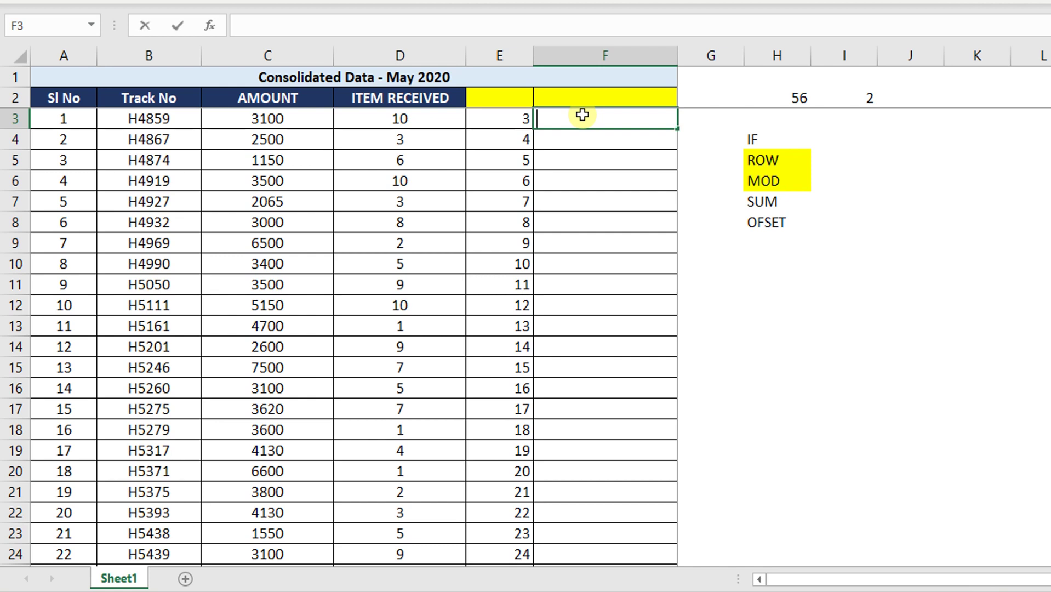
text(=if)
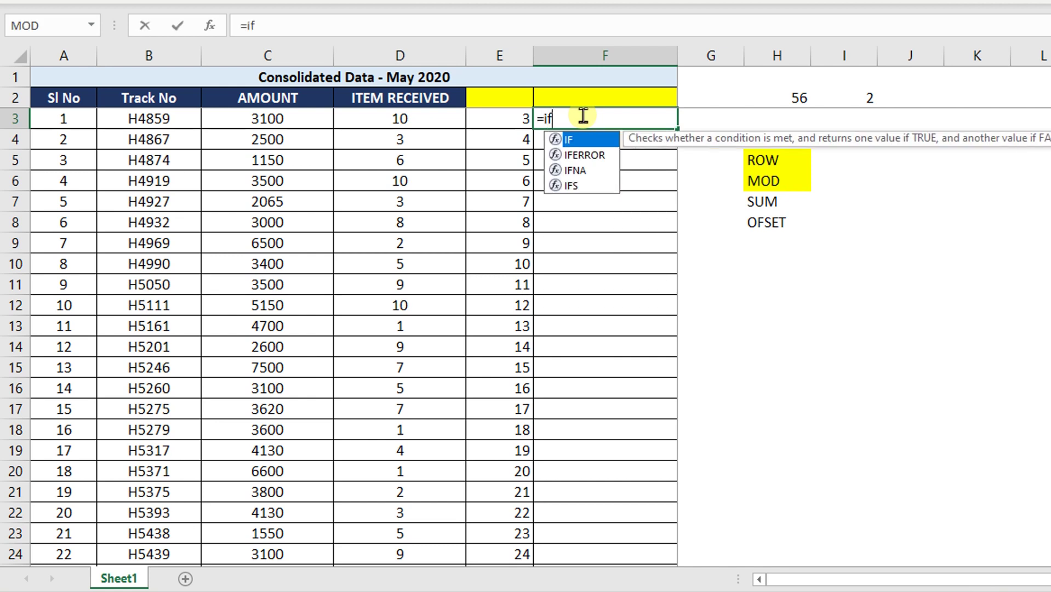
key(Tab)
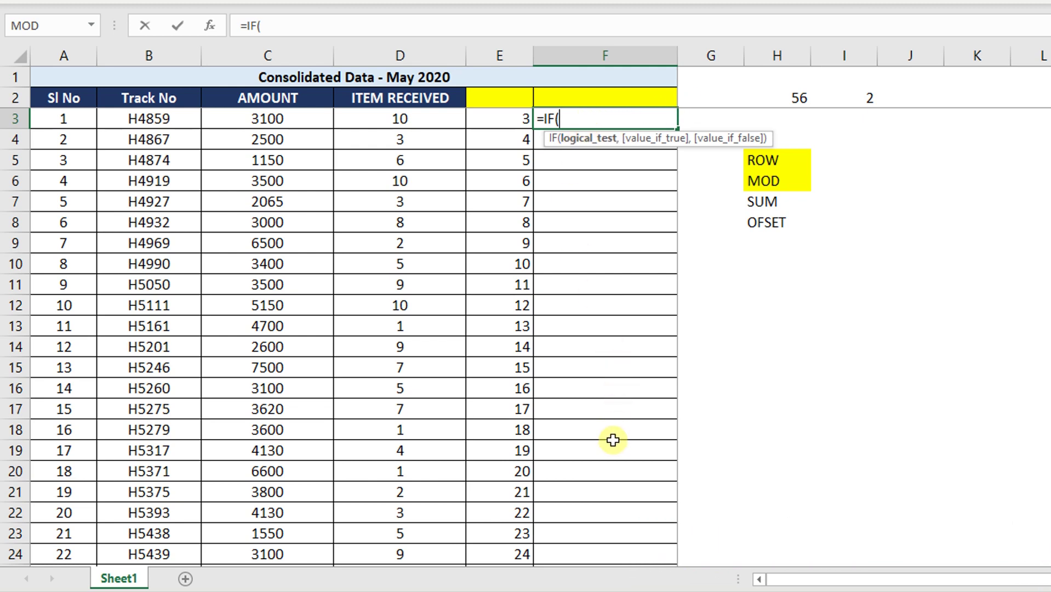
scroll(610, 418, down, 5)
scroll(593, 398, down, 8)
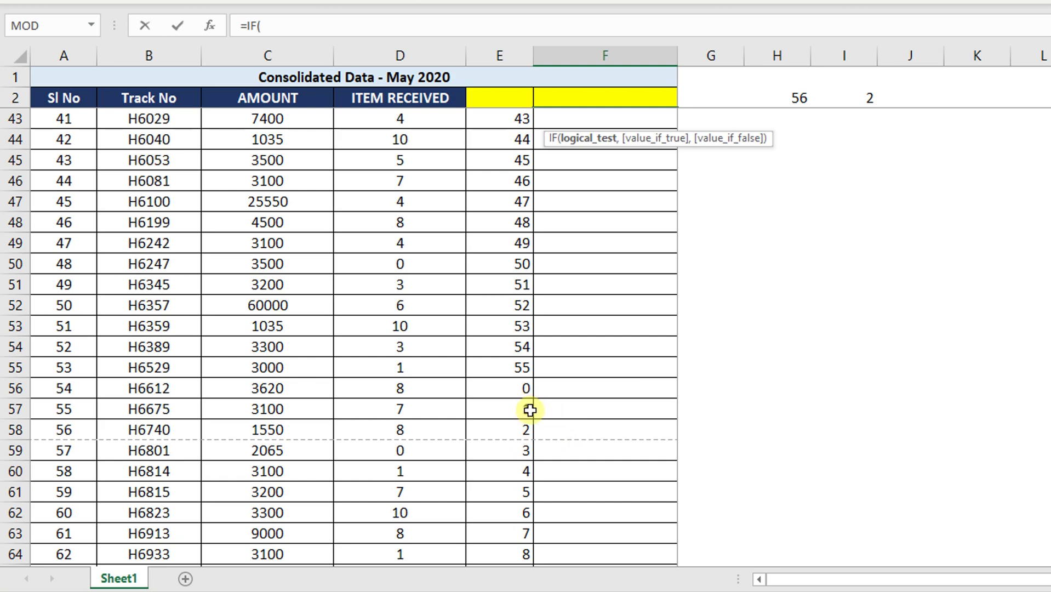
scroll(575, 380, up, 5)
scroll(579, 368, up, 9)
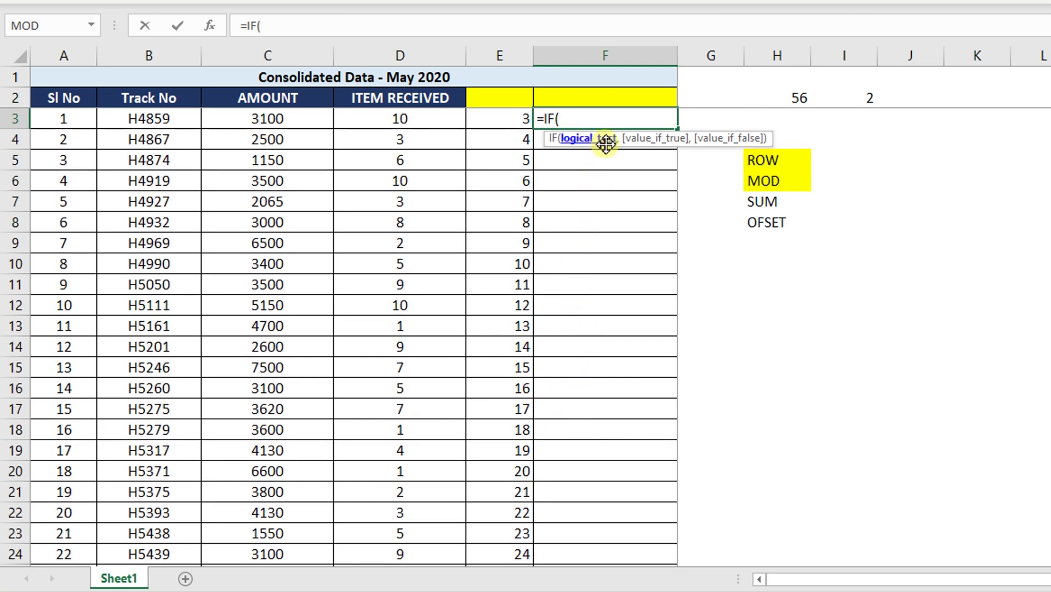
click(527, 119)
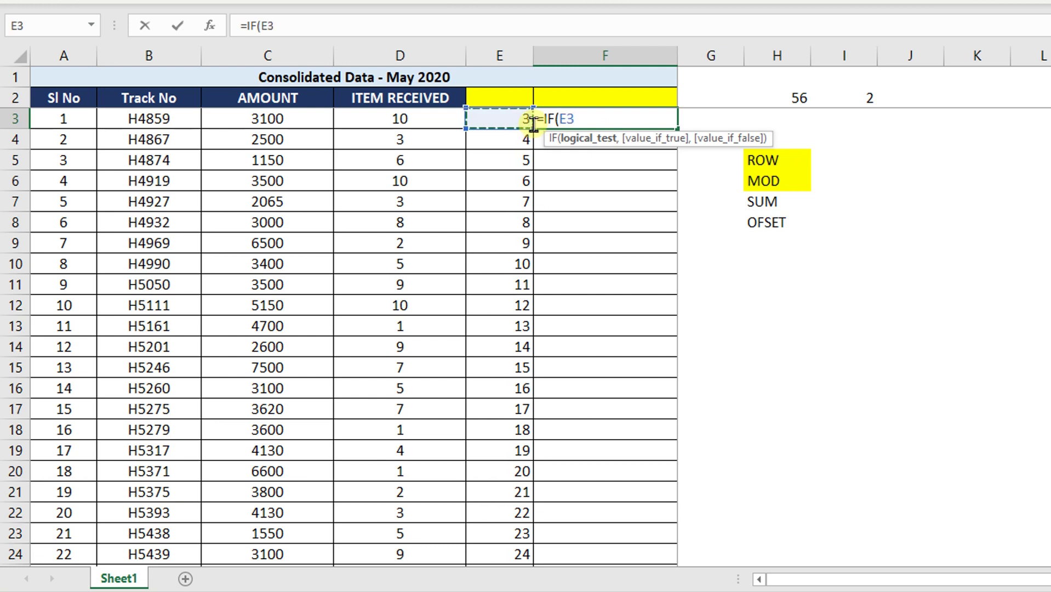
text(=2,)
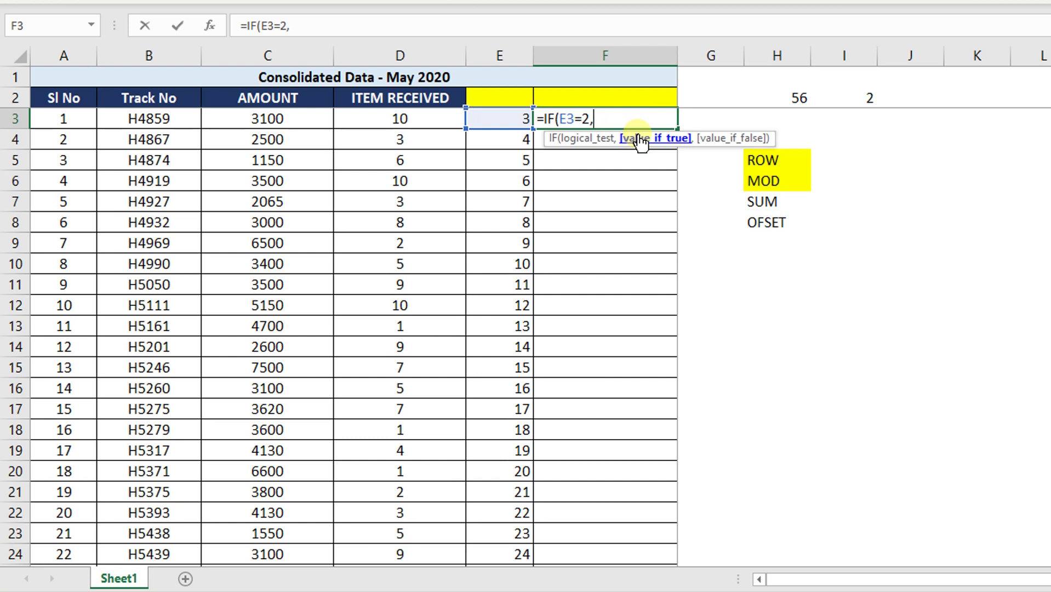
text(sum)
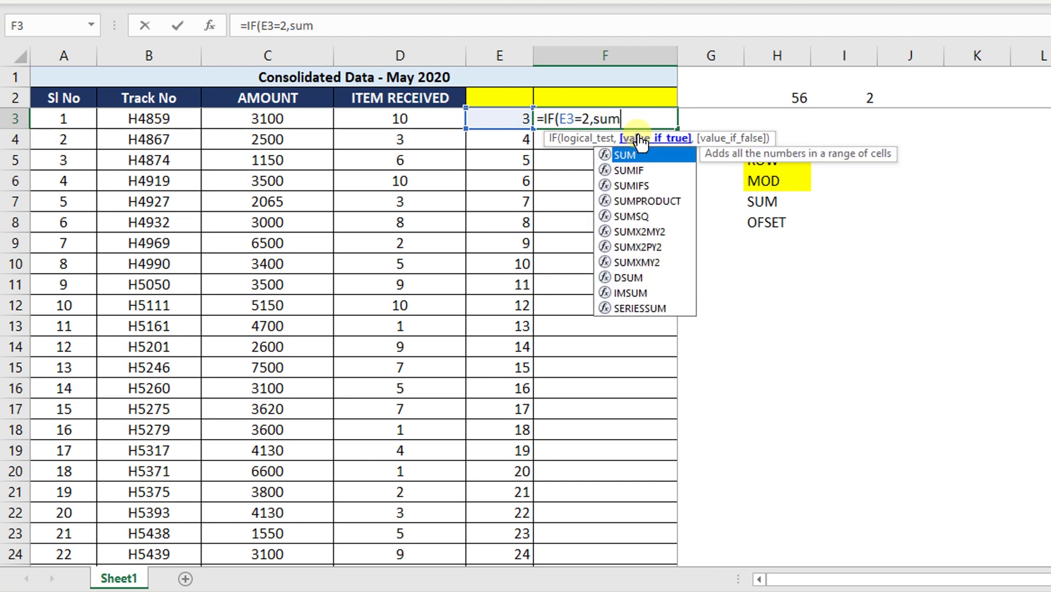
text(()
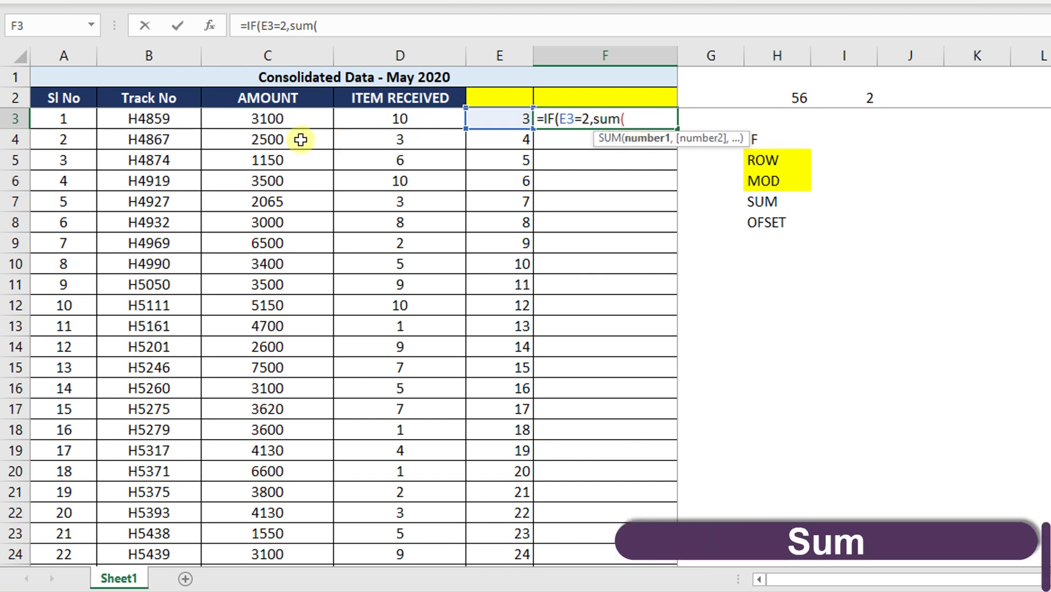
click(304, 120)
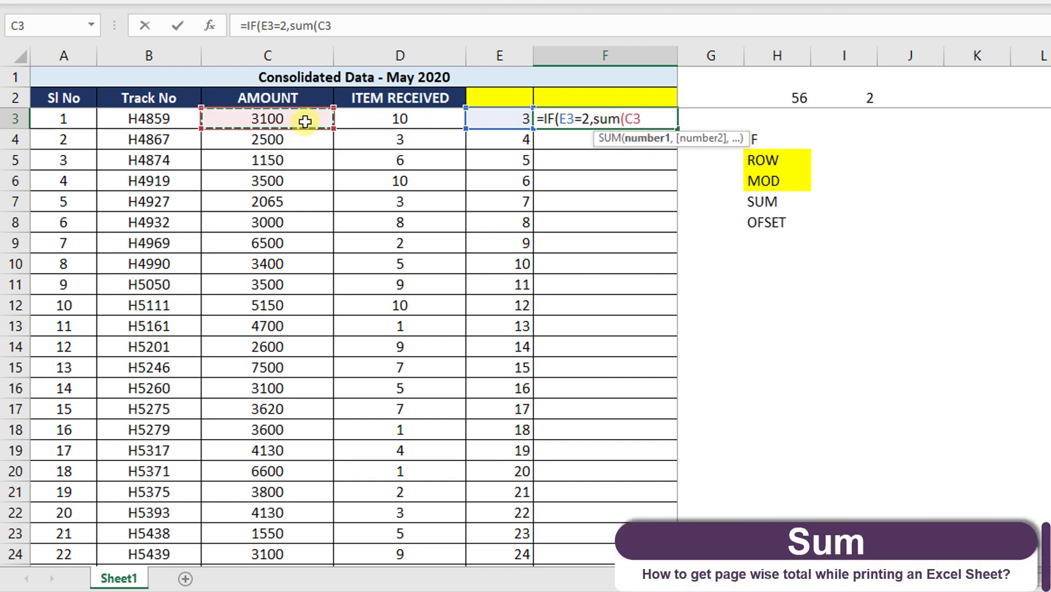
text())
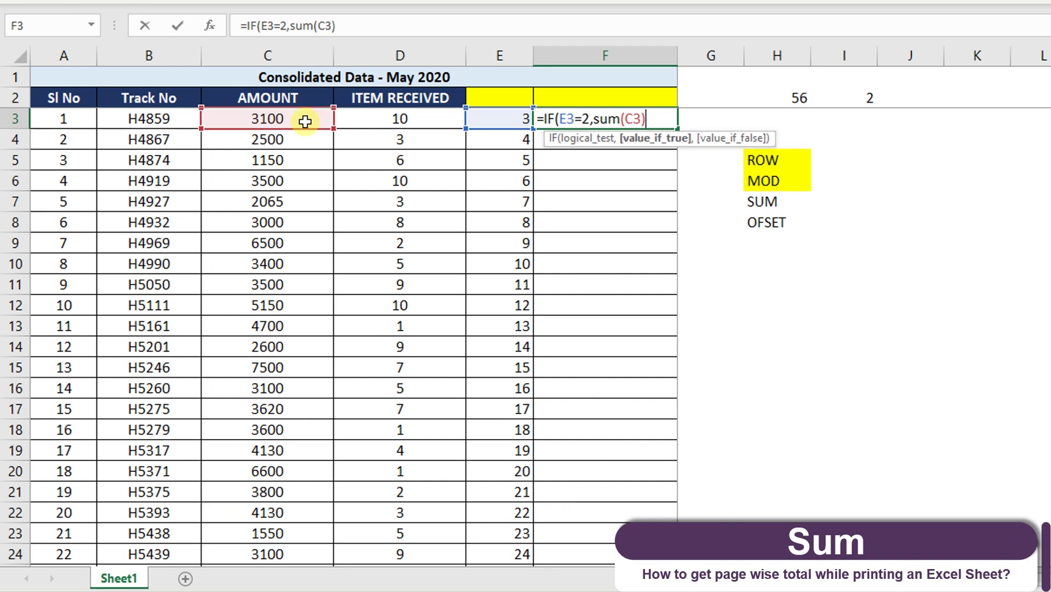
text(,)
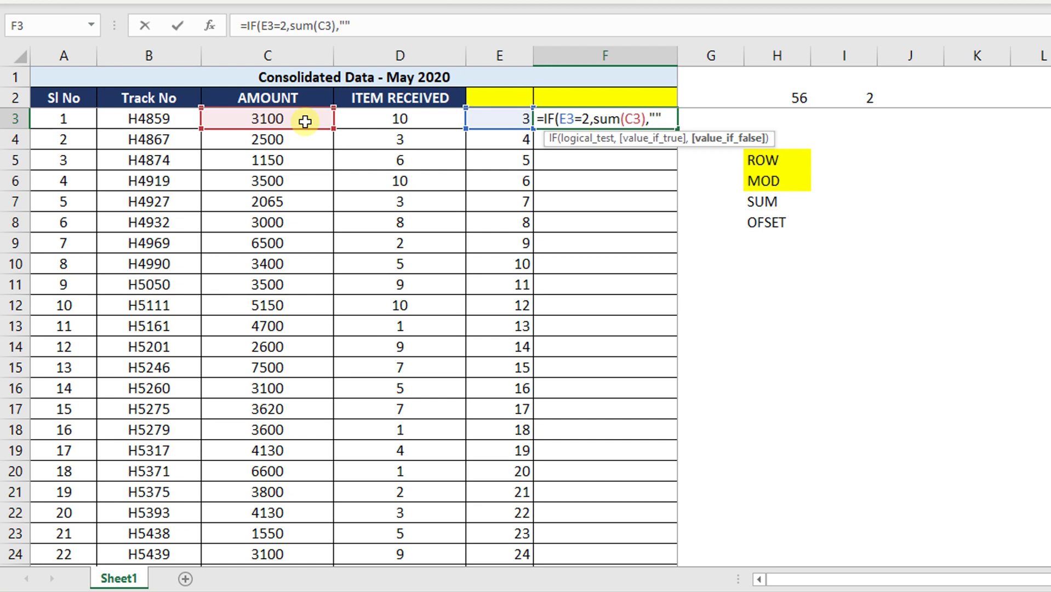
text(""))
Commit =IF(E3=2,SUM(C3),"") in F3 and fill it down column F
key(Return)
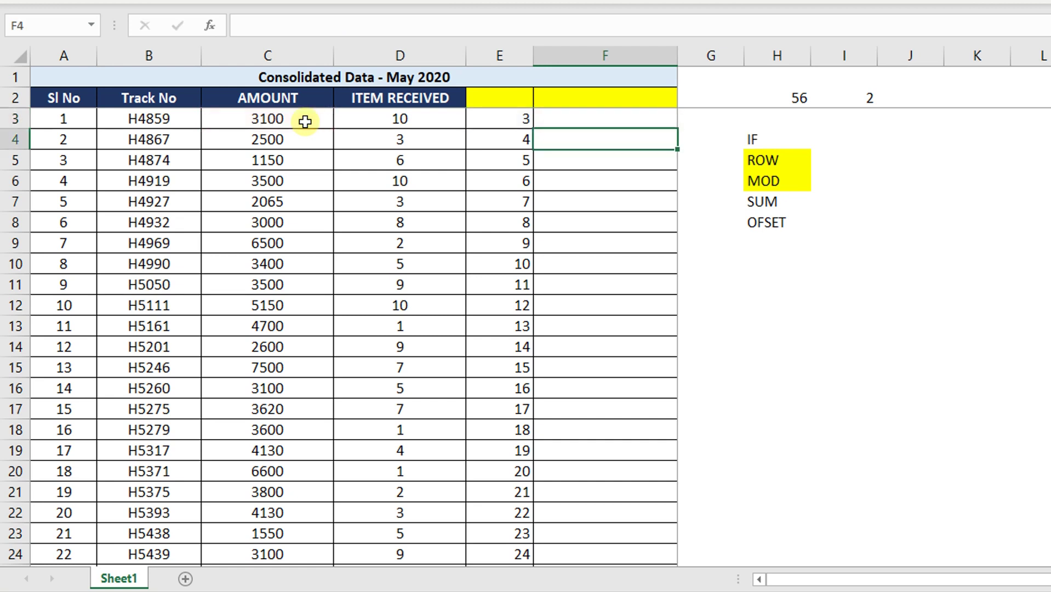
click(553, 118)
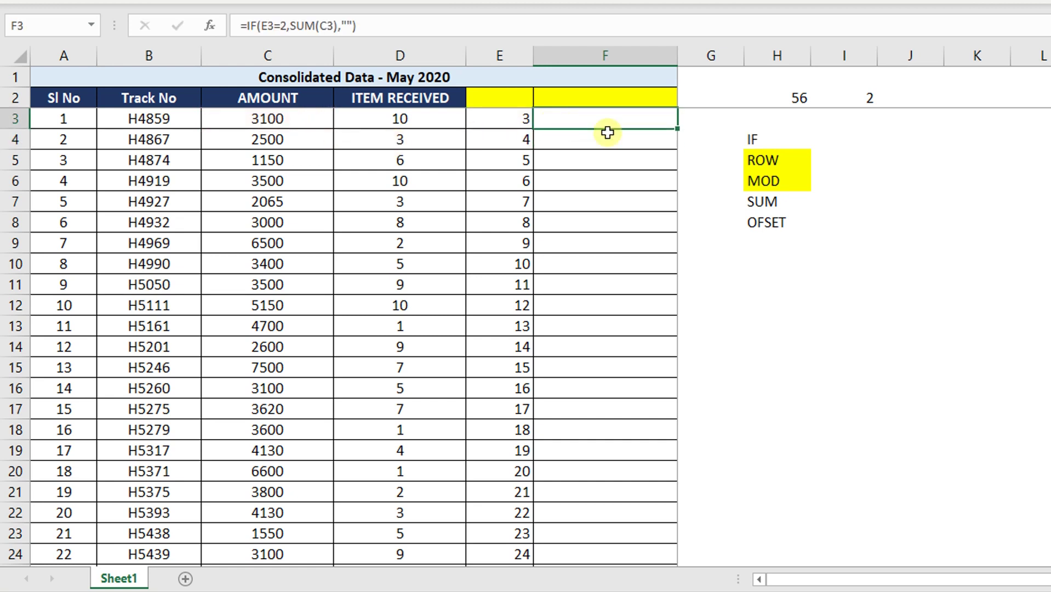
double_click(673, 130)
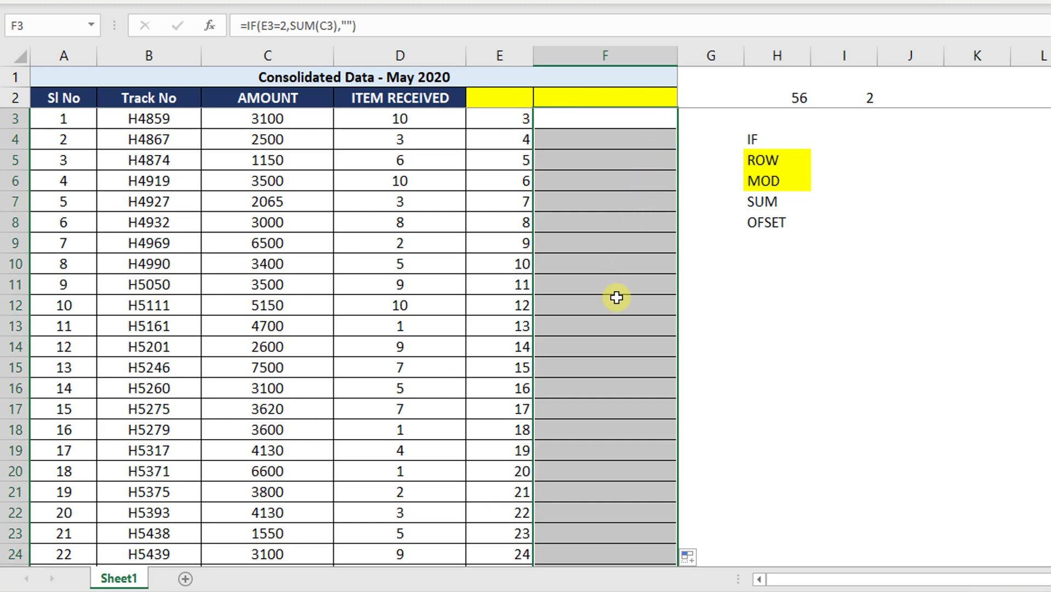
Verify F58 shows 1550 by comparing it with the amount in C58
scroll(630, 313, down, 3)
scroll(630, 313, down, 13)
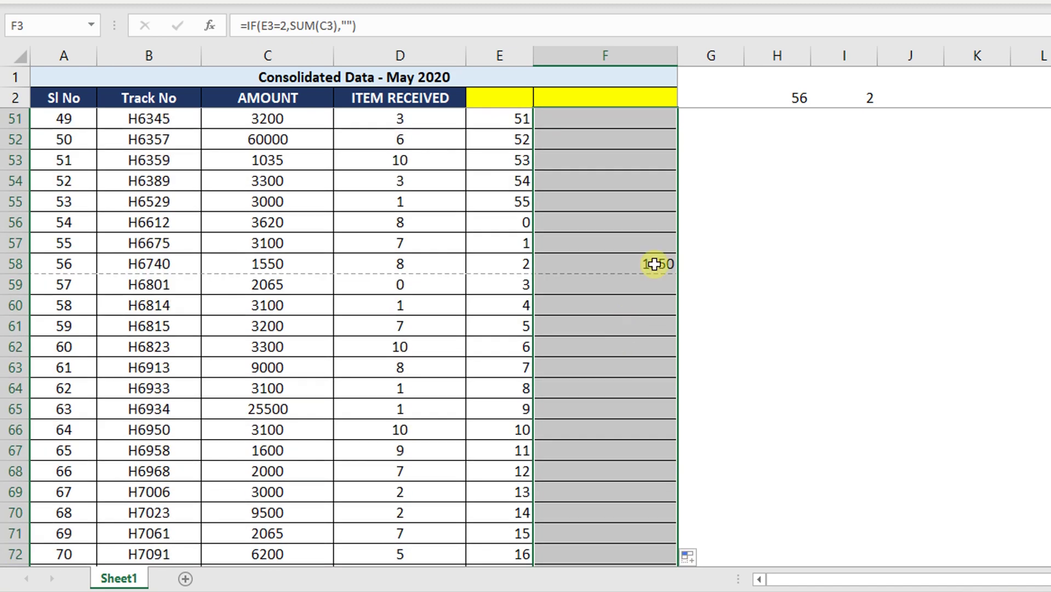
click(647, 263)
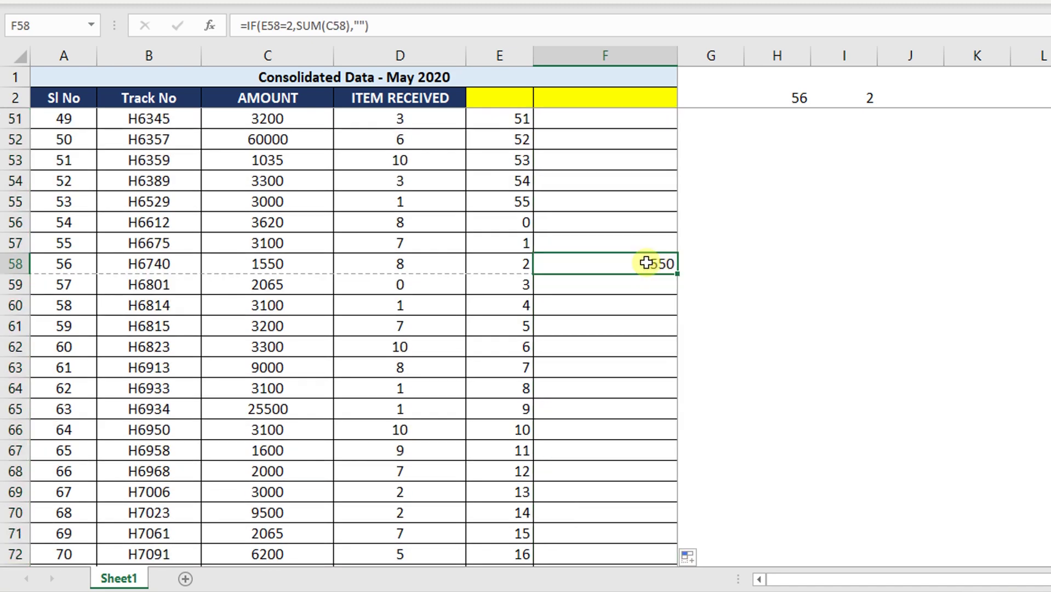
click(326, 266)
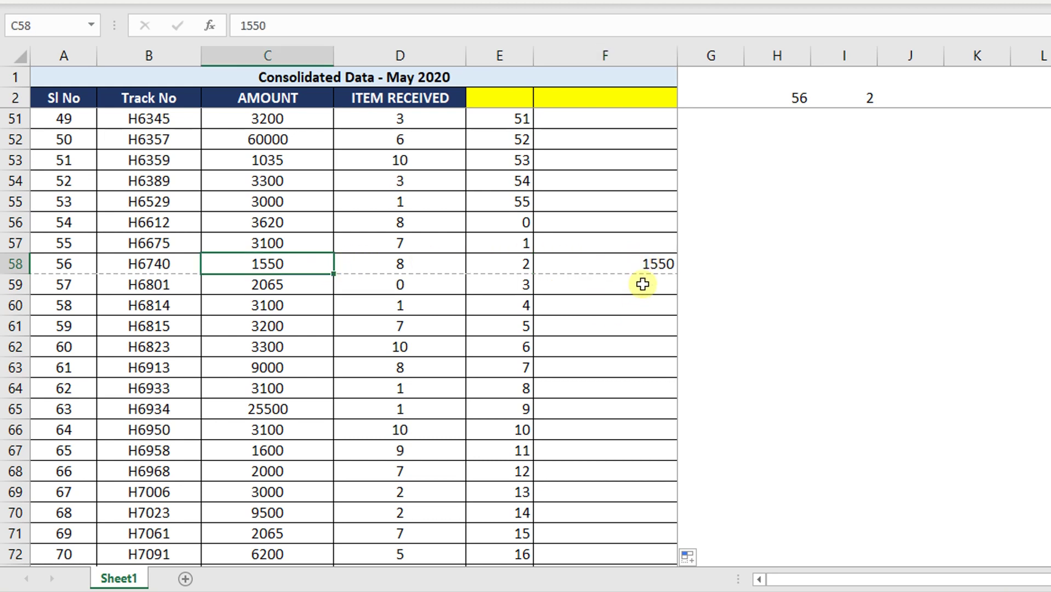
click(644, 263)
scroll(712, 219, up, 15)
click(775, 138)
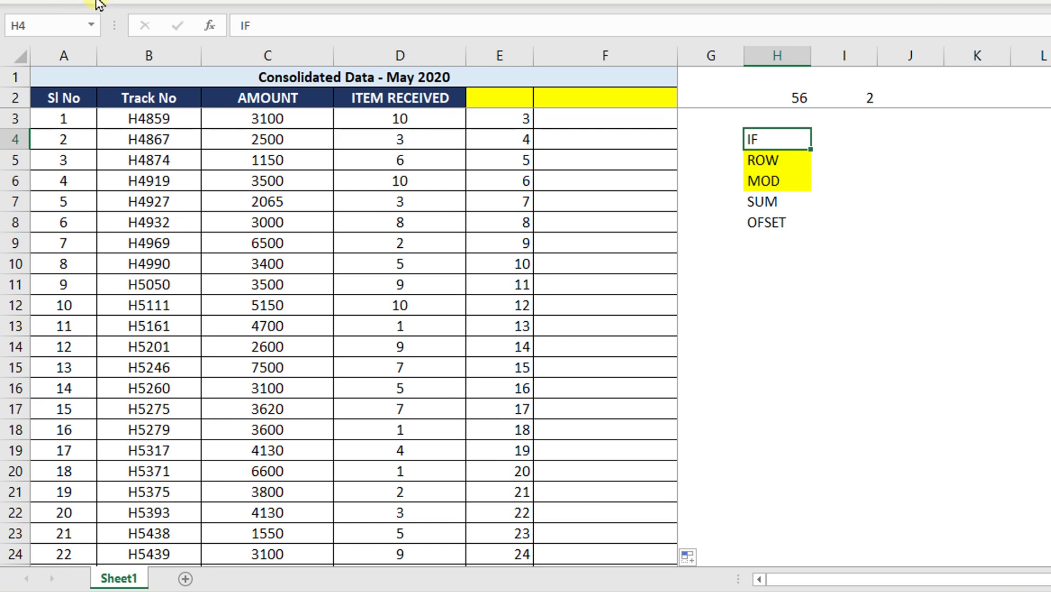
Fill the IF label in H4 and the SUM entry in H7 yellow
click(33, 2)
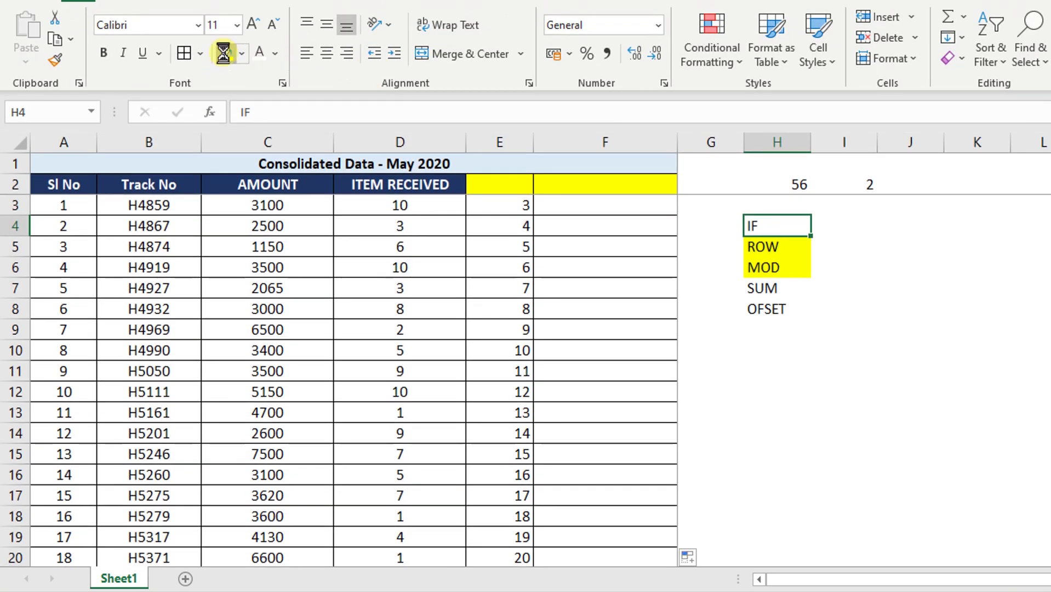
click(225, 52)
click(767, 290)
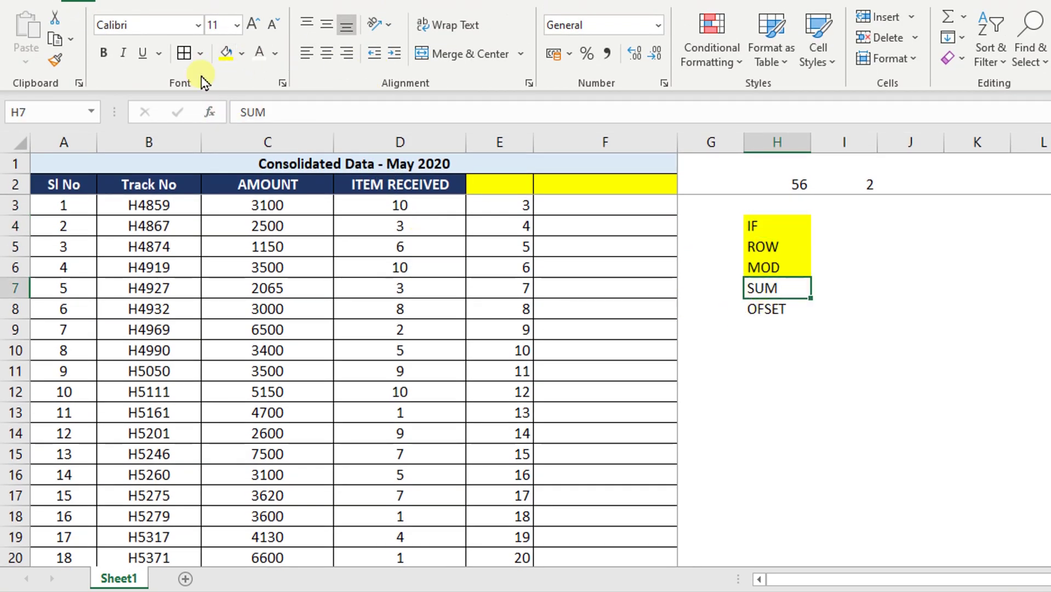
click(226, 52)
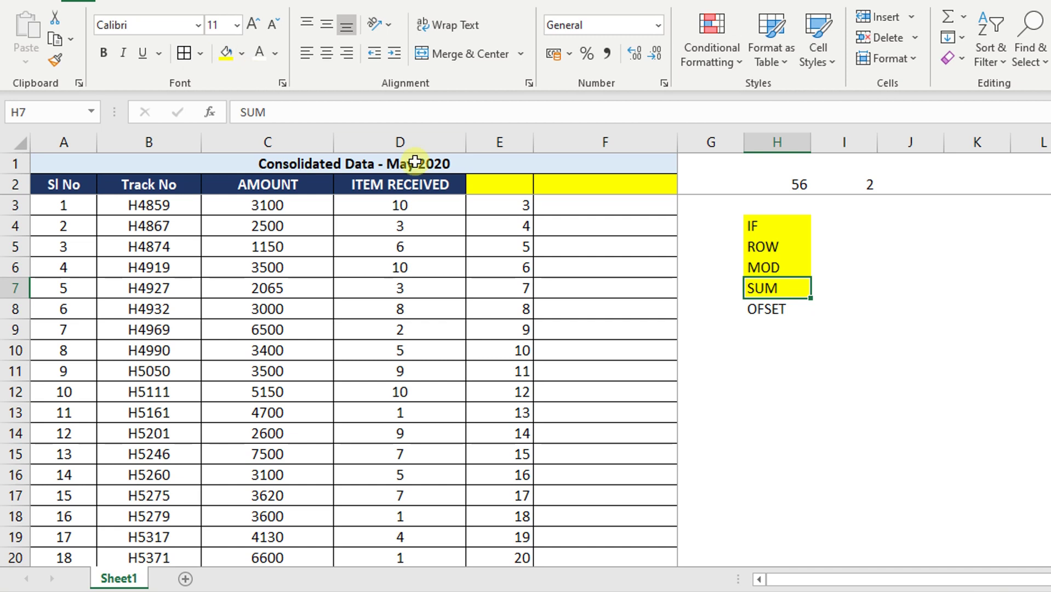
Start re-entering =IF(E3=2,SUM(C3),"") in F3, then cancel the edit
click(579, 206)
text(=IF(E3=2,SUM(C3),""))
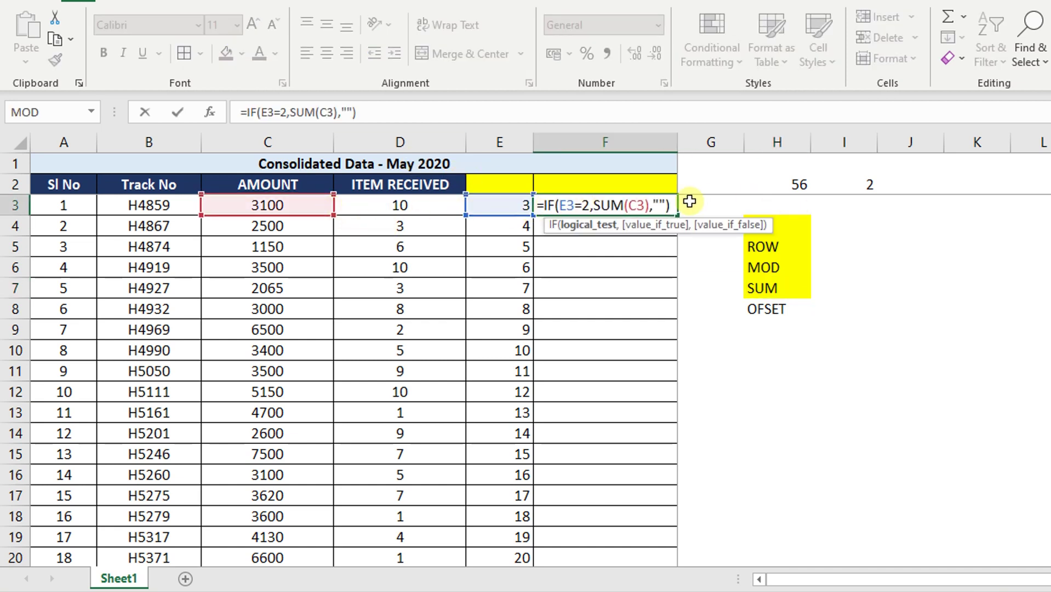
double_click(635, 206)
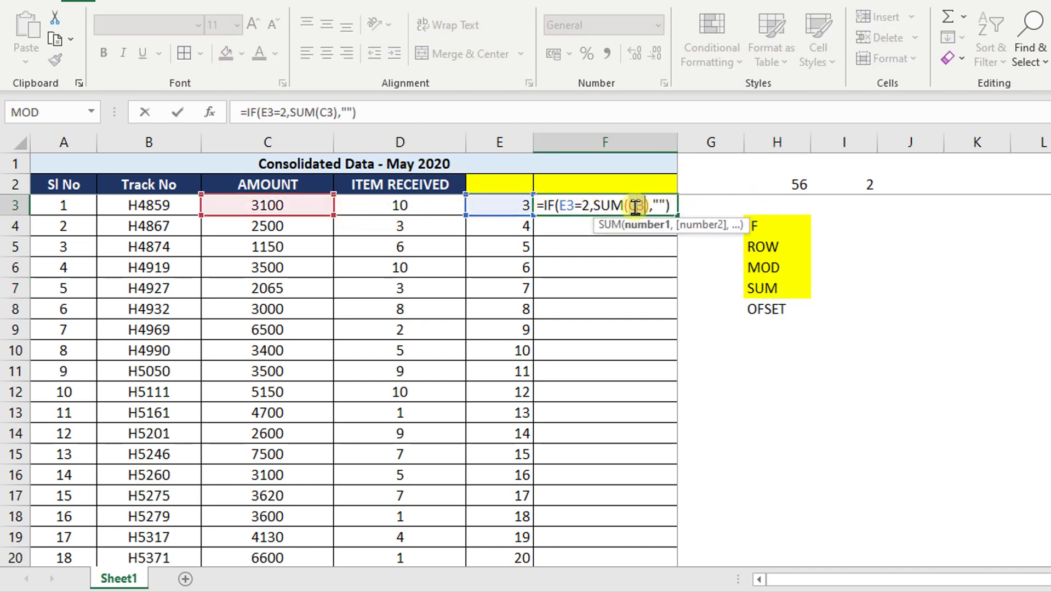
key(Escape)
Fill the OFSET entry in H8 yellow and collapse the ribbon
click(766, 306)
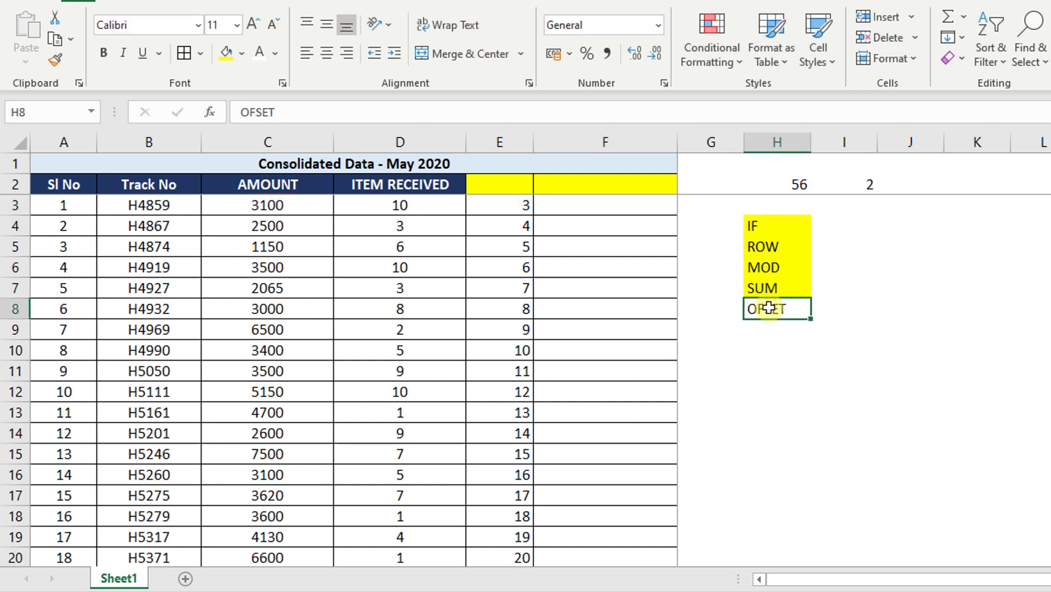
click(226, 52)
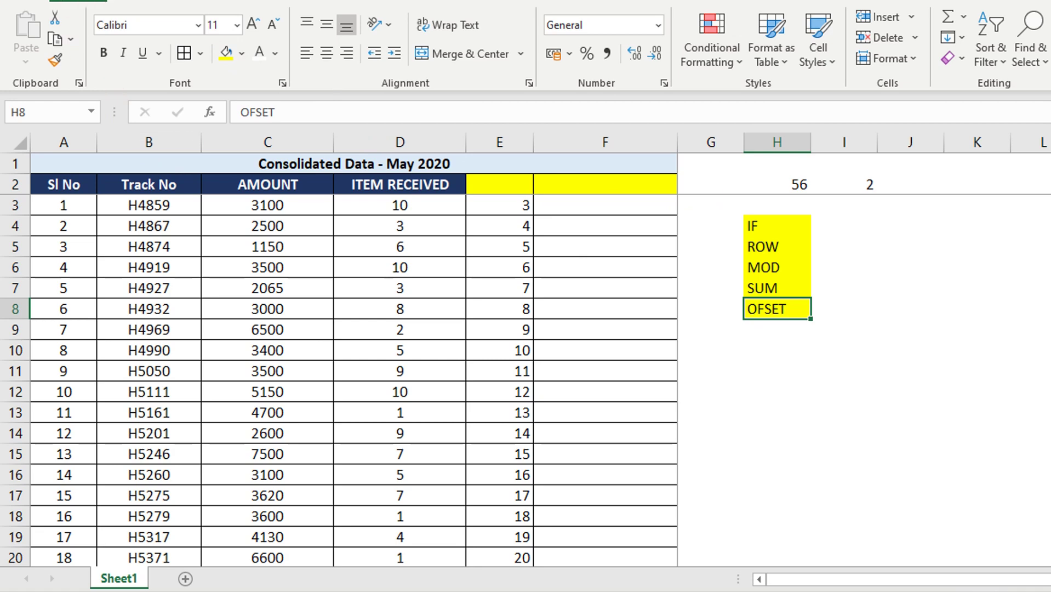
key(ctrl+F1)
Review F3's formula around the C3 reference, leaving it unchanged
click(570, 114)
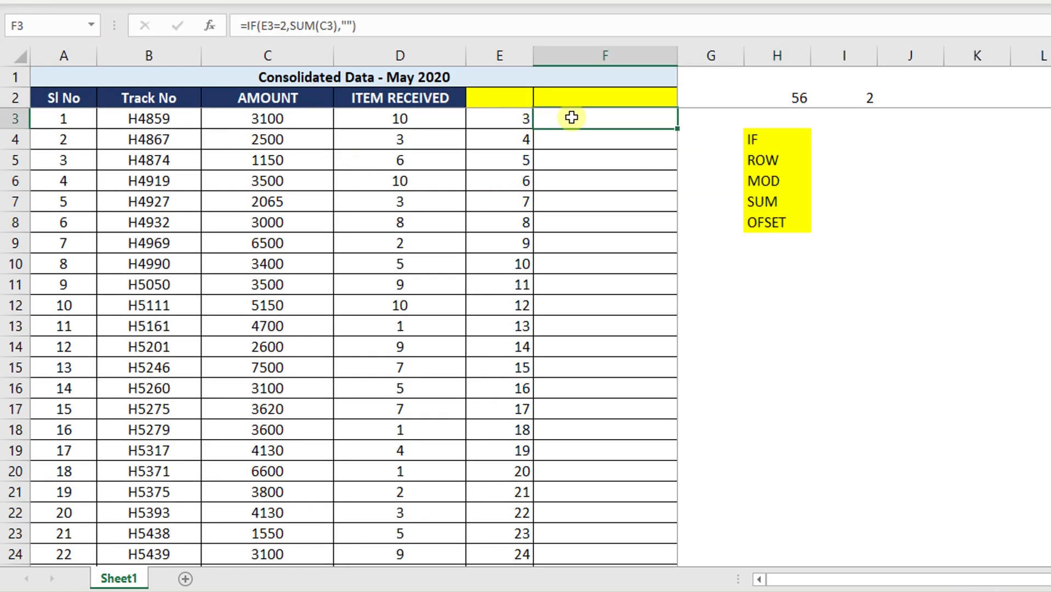
double_click(571, 116)
double_click(635, 119)
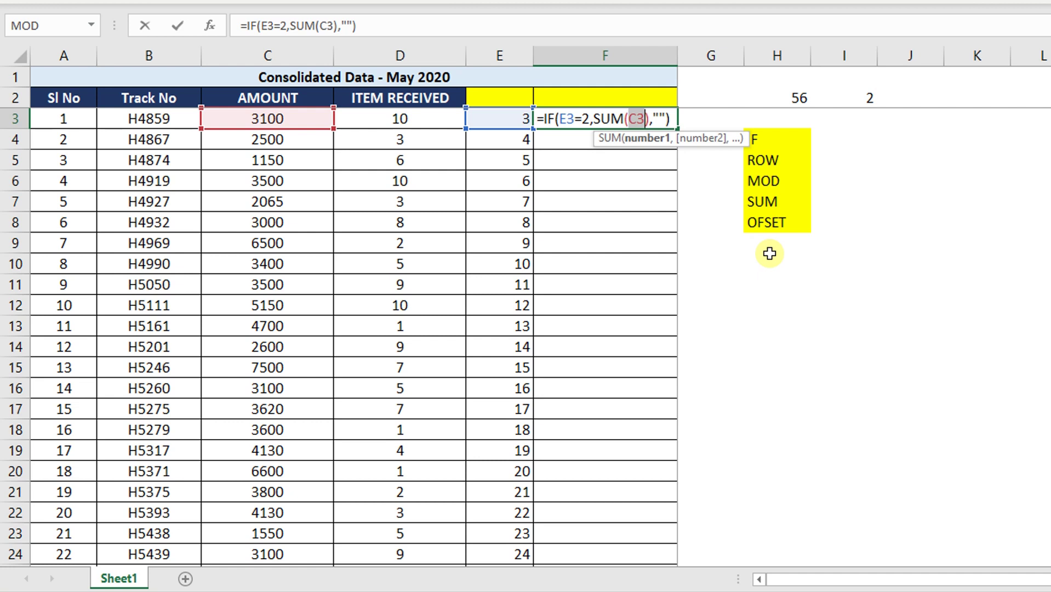
double_click(636, 120)
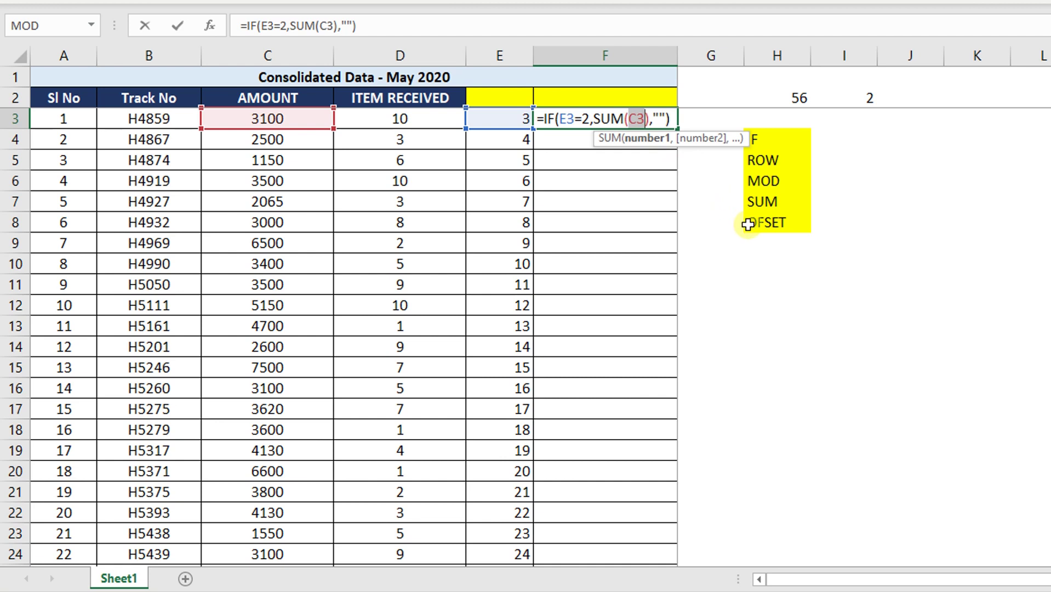
key(Return)
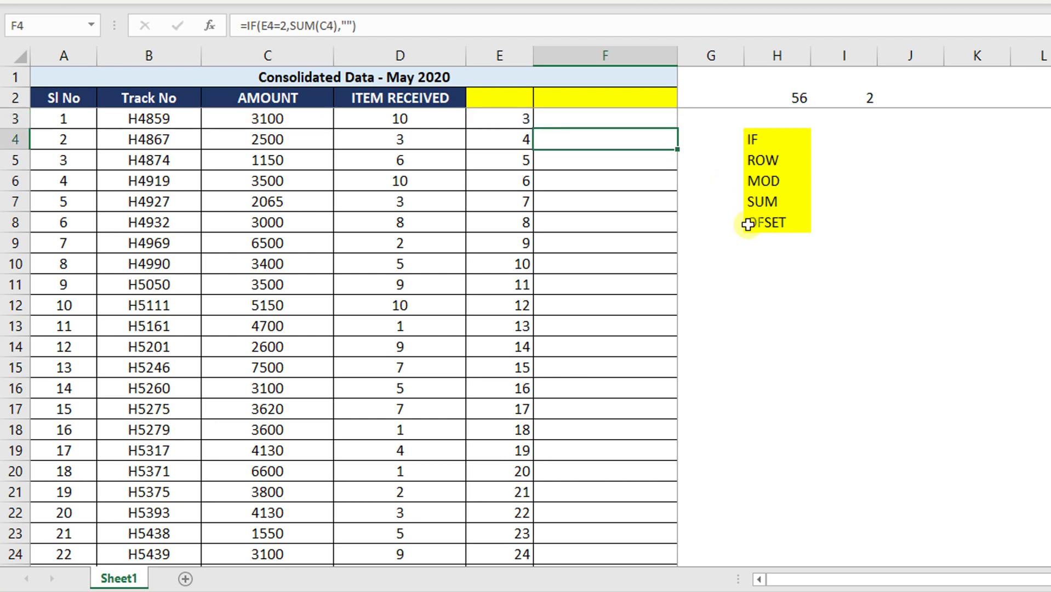
Correct the H8 label from OFSET to OFFSET and reopen F3's formula
click(748, 224)
key(F2)
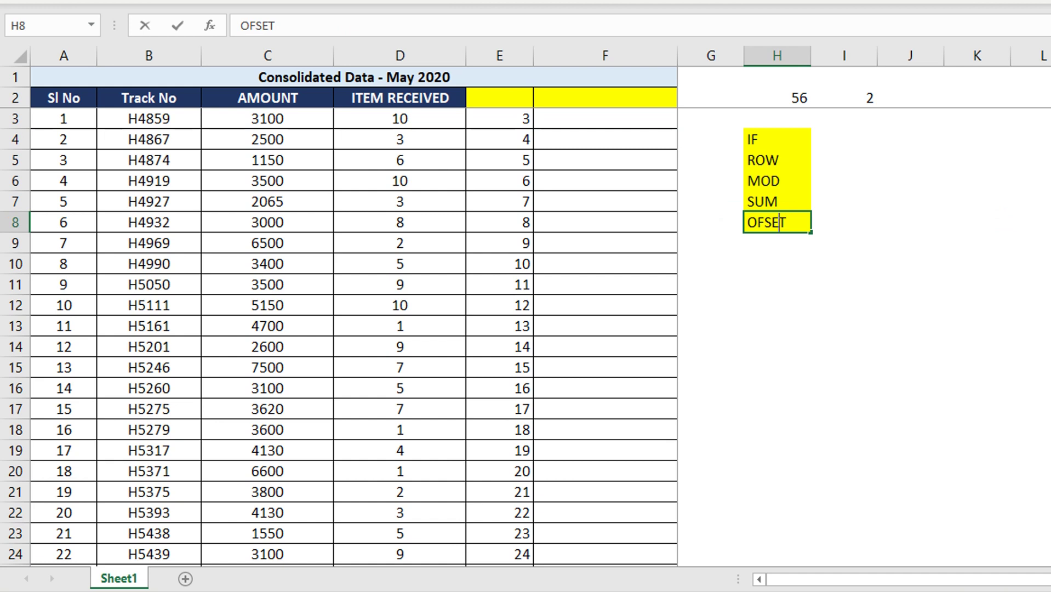
text(F)
key(Return)
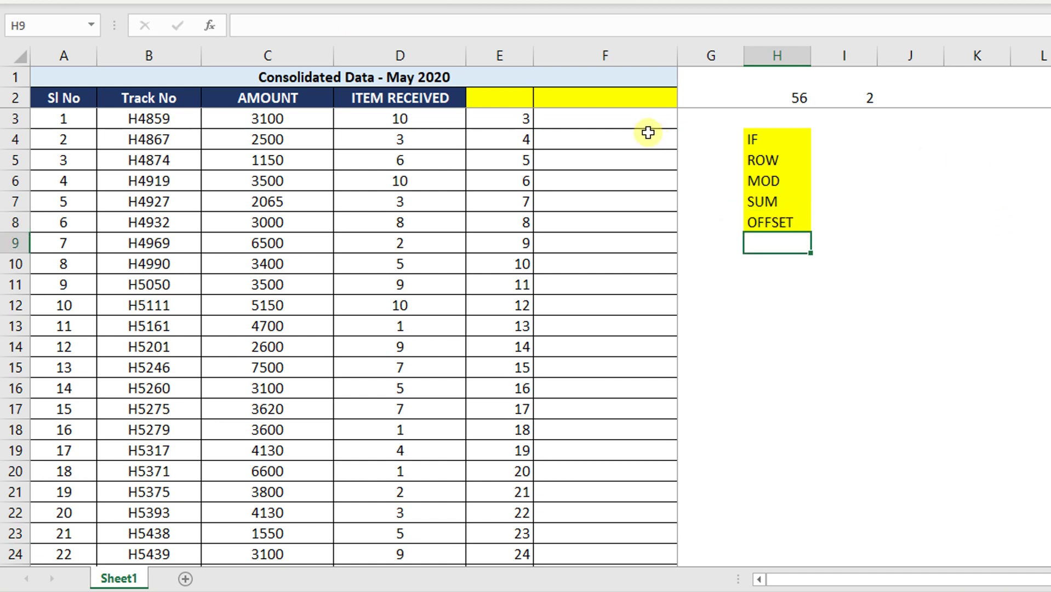
click(638, 119)
double_click(638, 121)
Replace C3 inside F3's SUM with an empty OFFSET(), cursor inside its parentheses
double_click(638, 120)
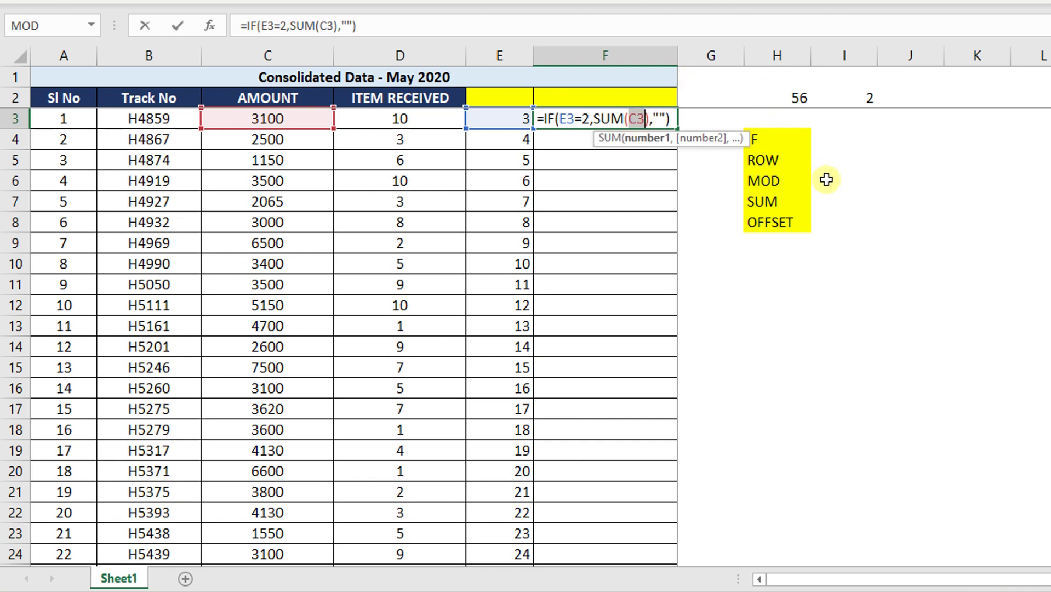
text(off)
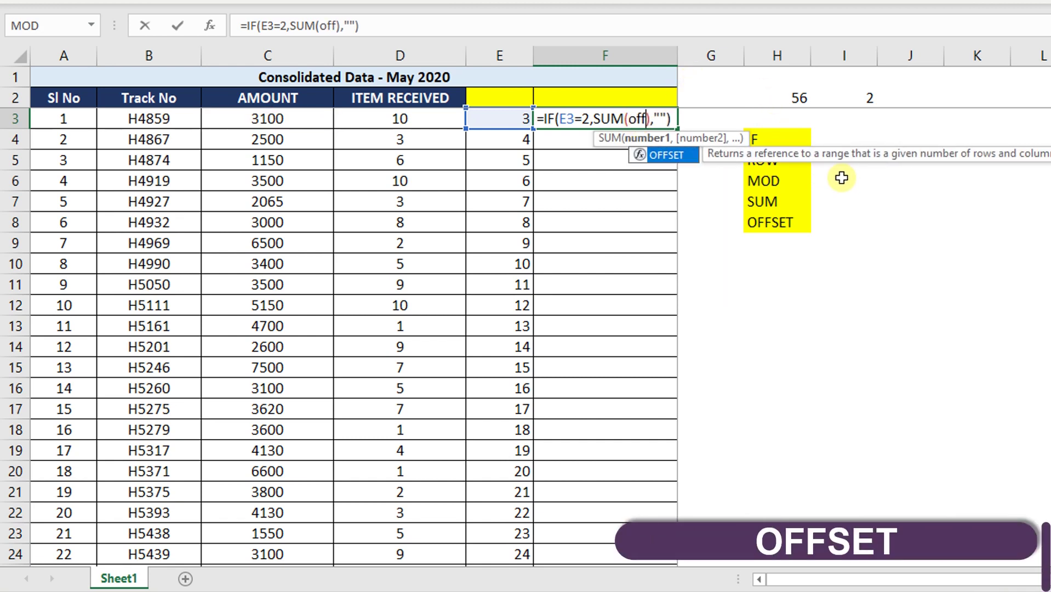
key(Tab)
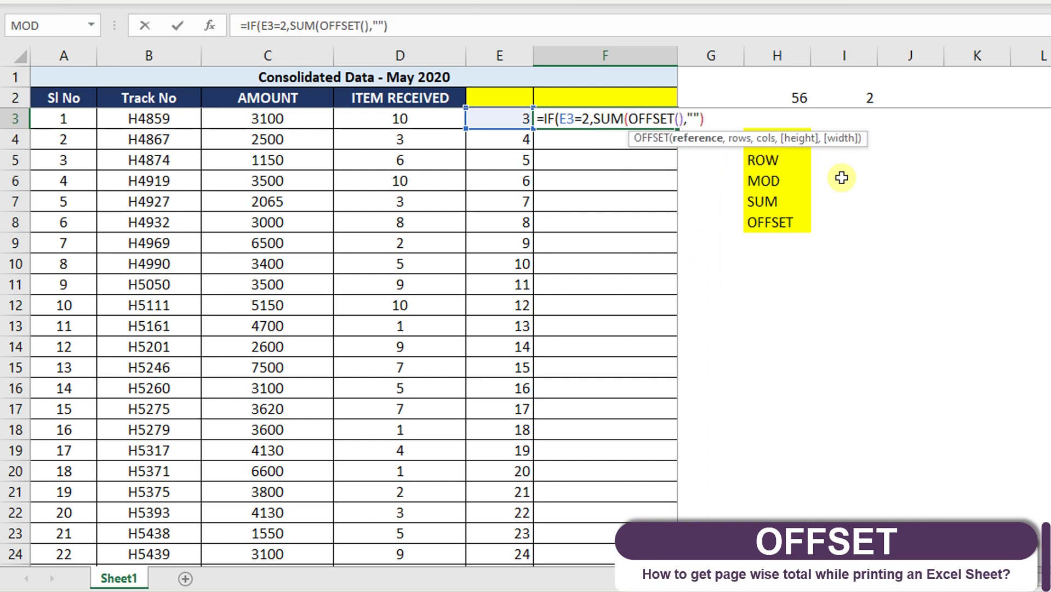
text())
key(Left)
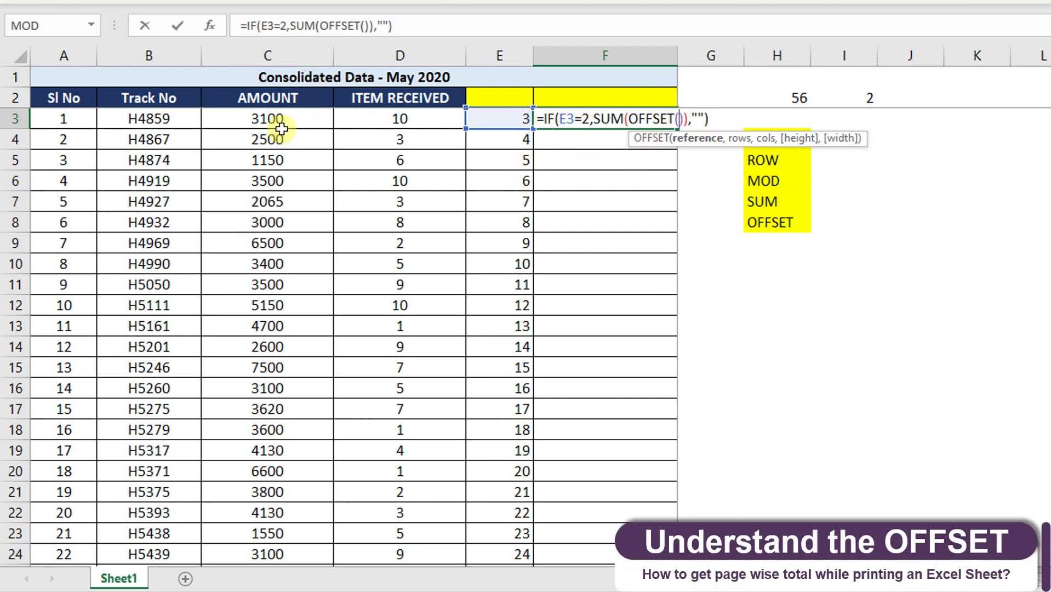
Enter c3 as OFFSET's reference with empty rows and cols slots: OFFSET(c3,,,)
text(c)
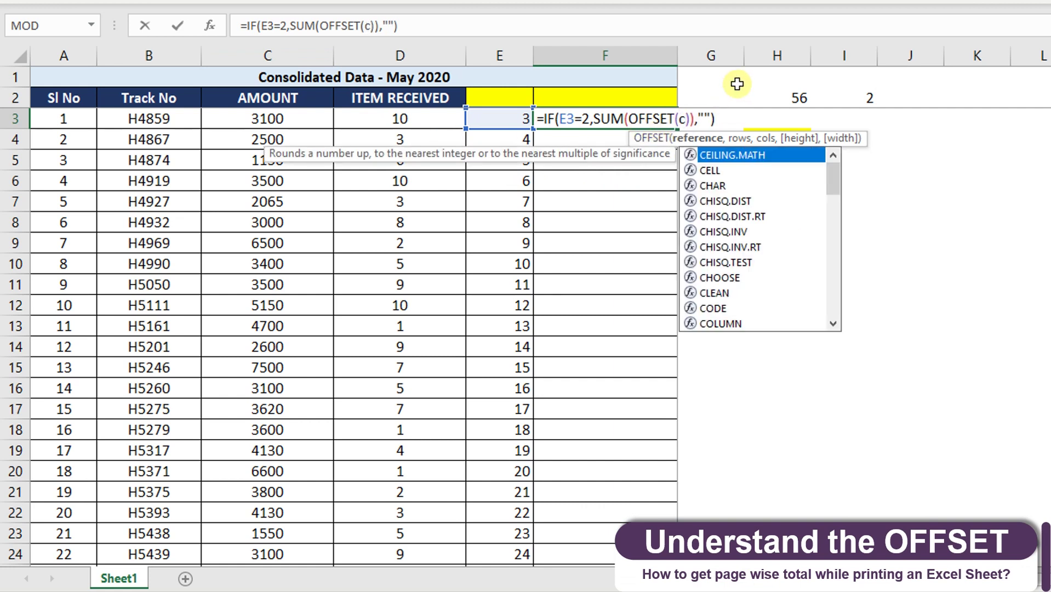
text(3)
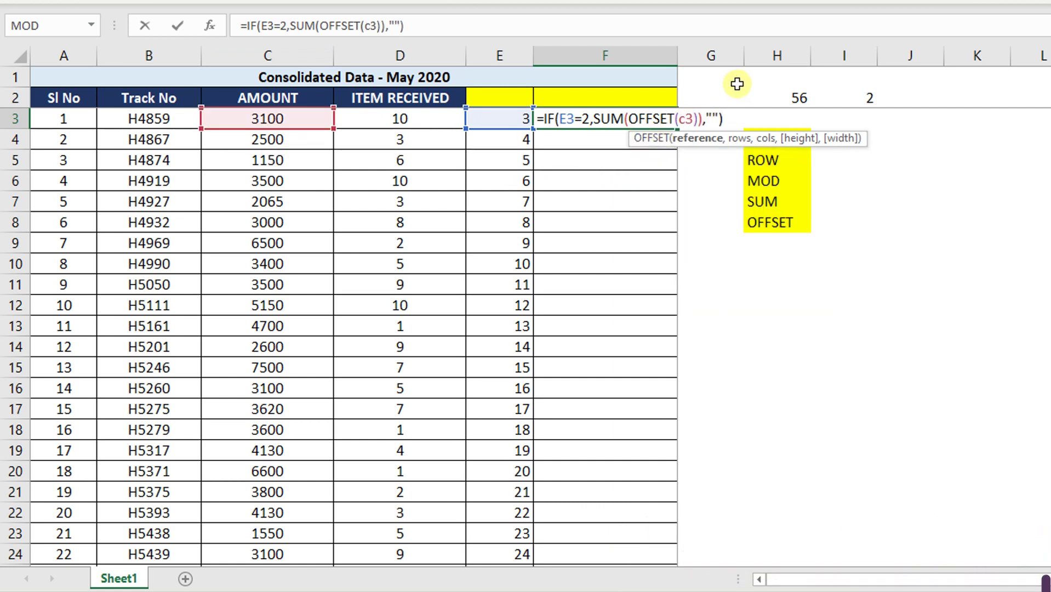
text(,)
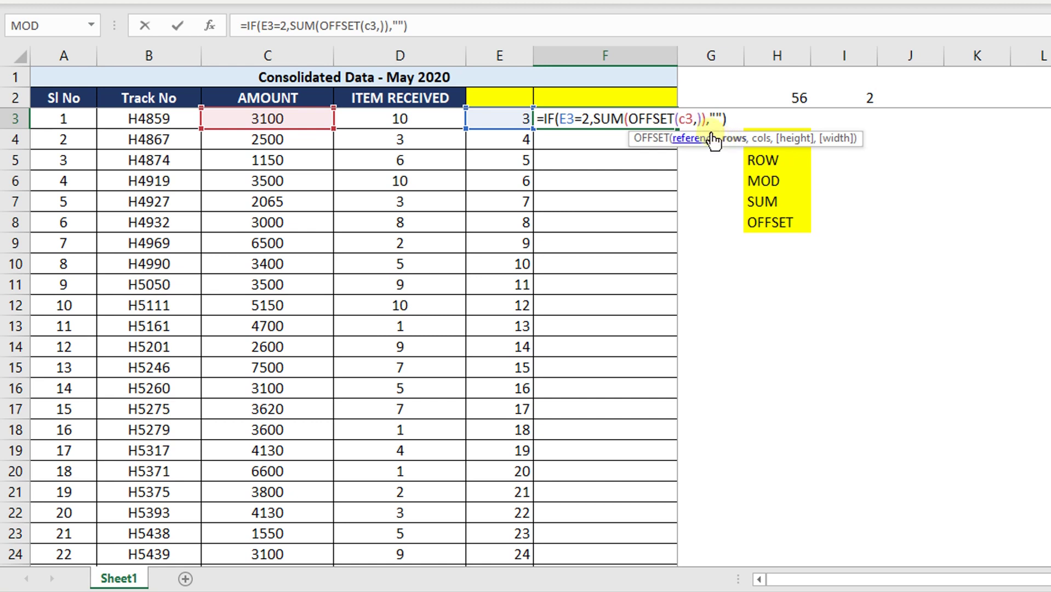
click(691, 119)
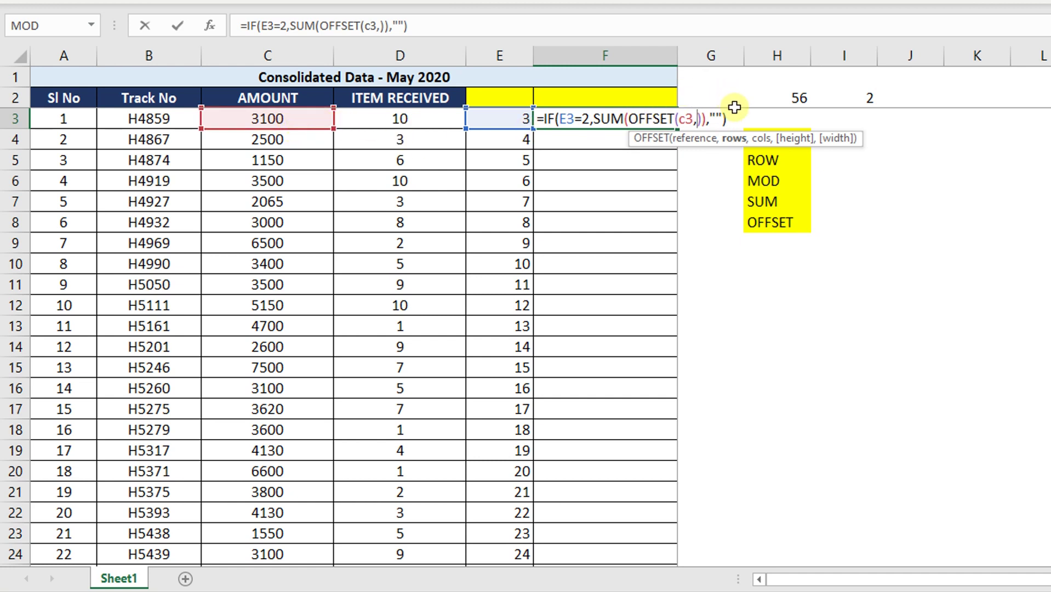
text(,)
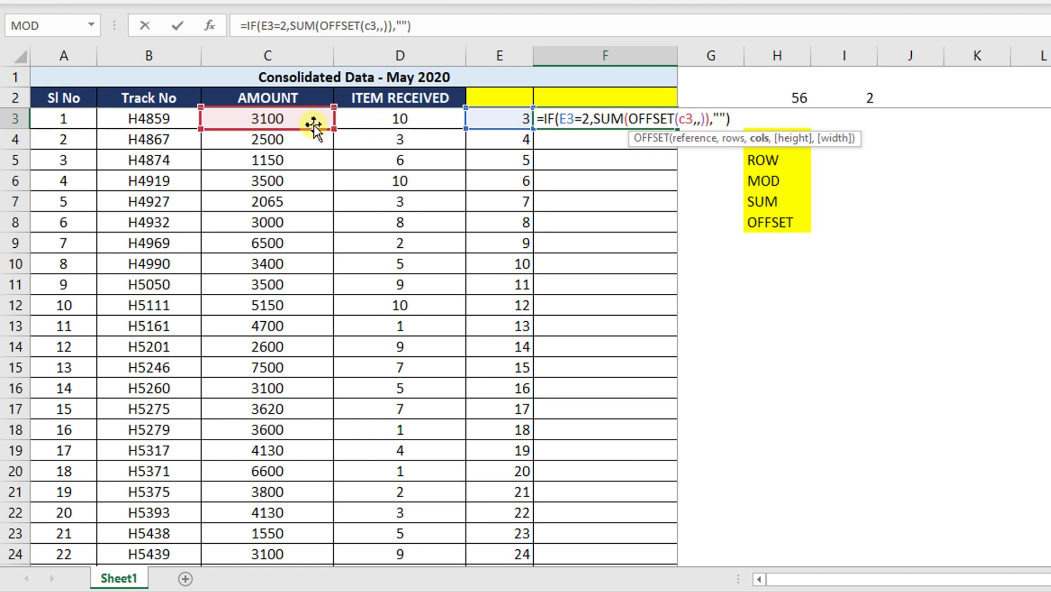
text(,)
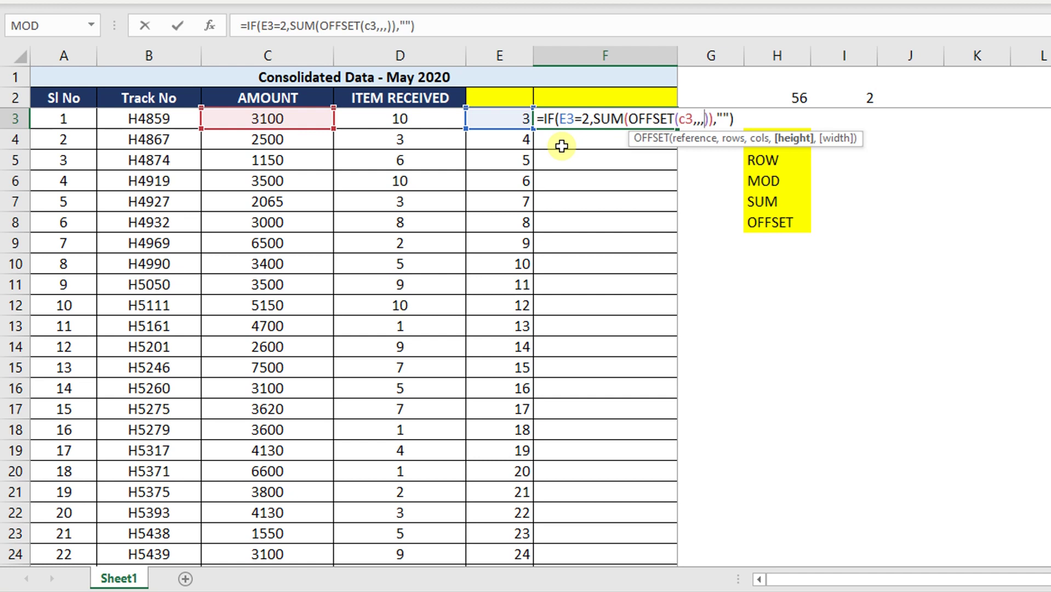
Add height -56 and width 1, committing =IF(E3=2,SUM(OFFSET(c3,,,-56,1)),"")
text(-56)
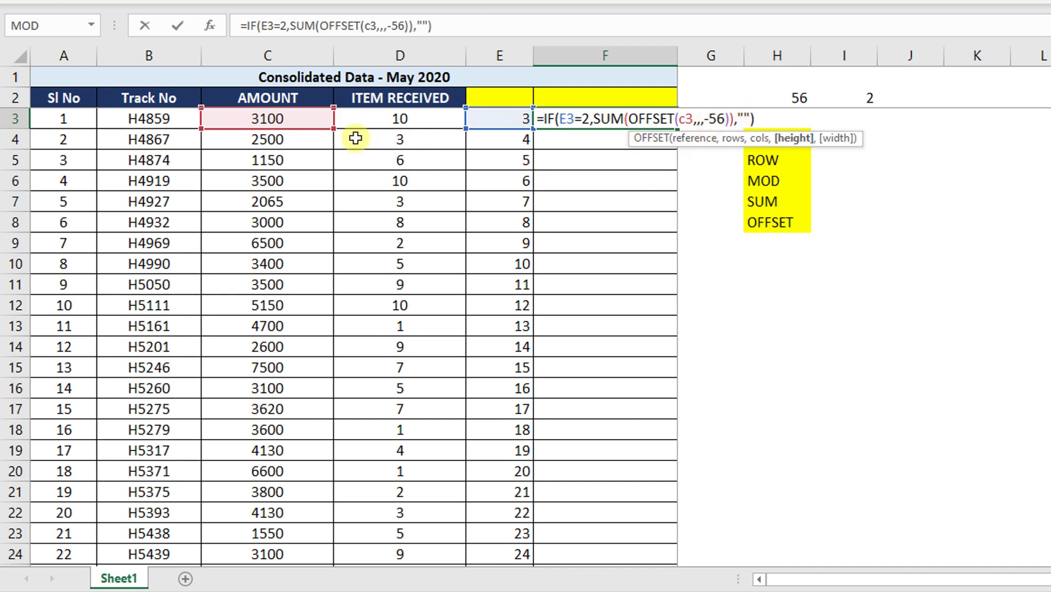
text(,)
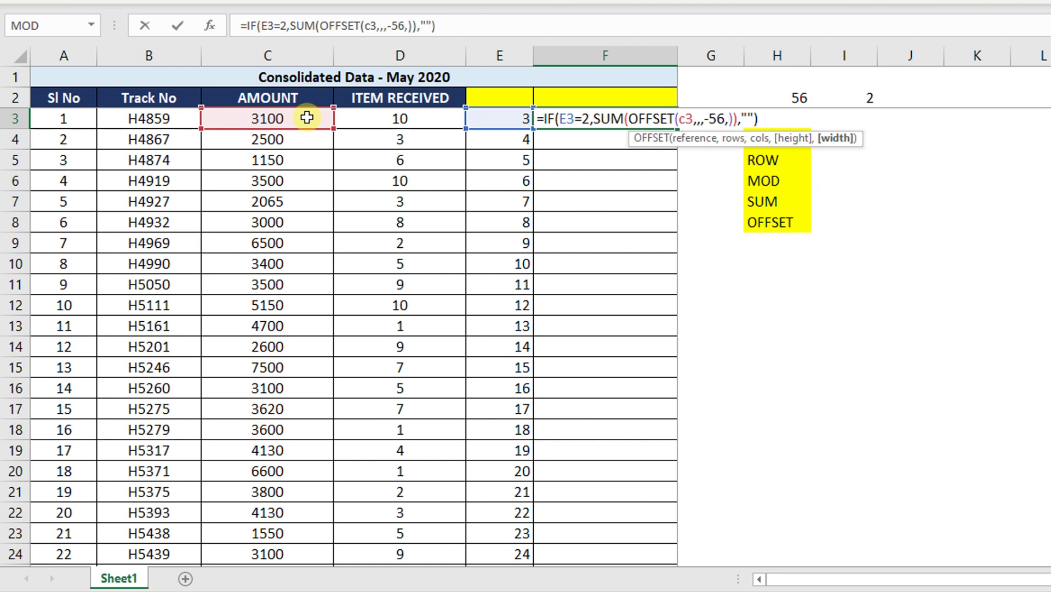
text(1)
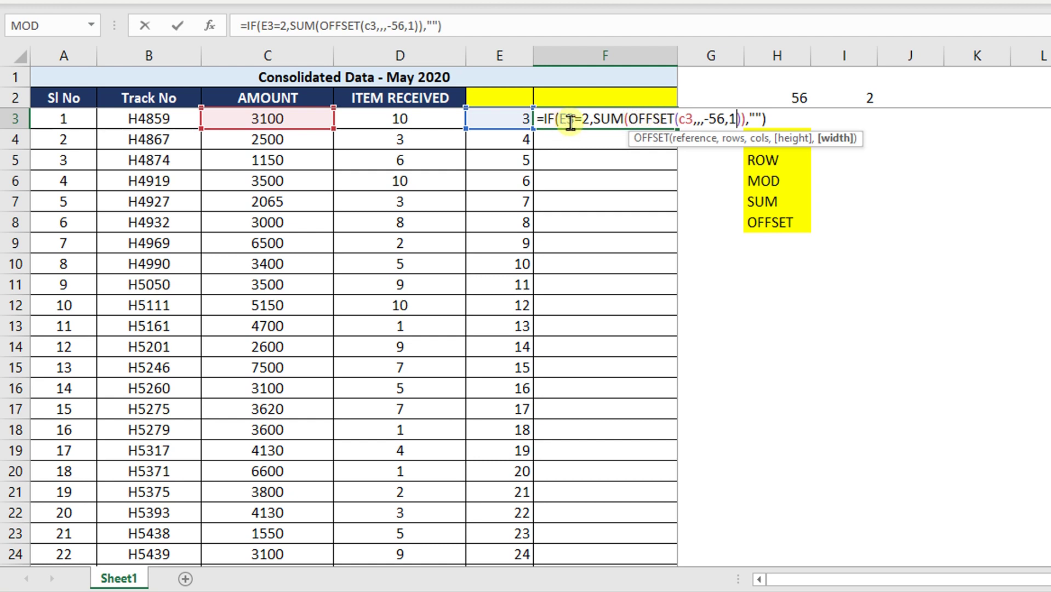
key(Return)
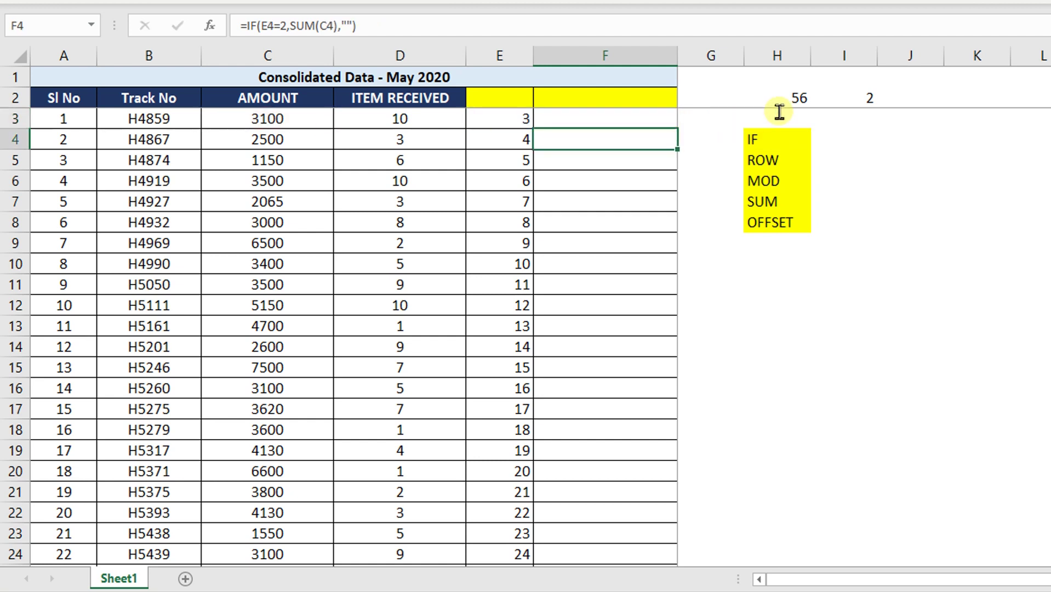
Fill F3's subtotal formula down column F and check F58's 319735 result and formula
click(643, 119)
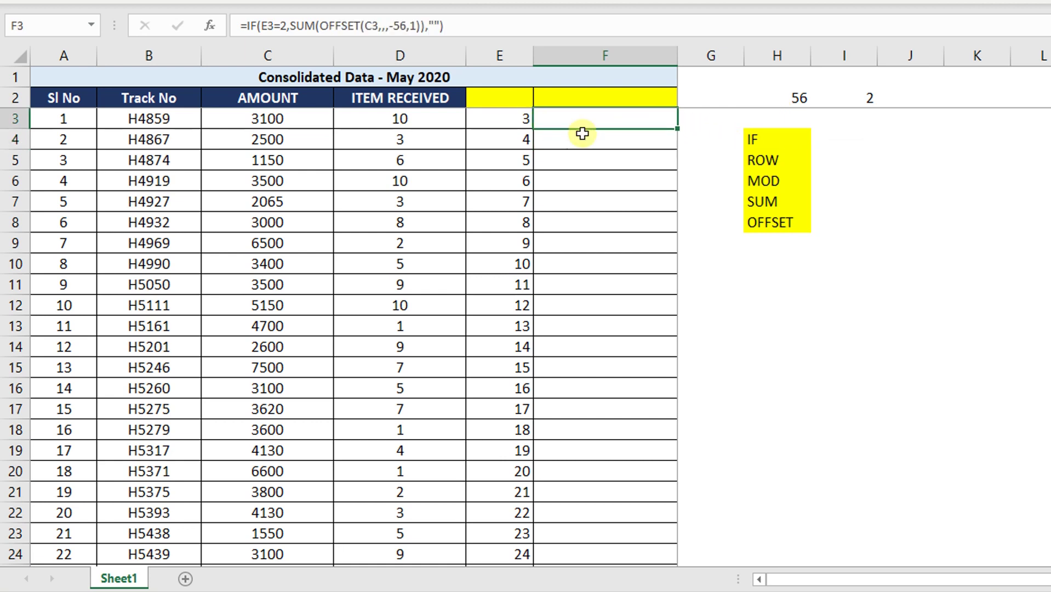
double_click(679, 129)
scroll(640, 219, down, 15)
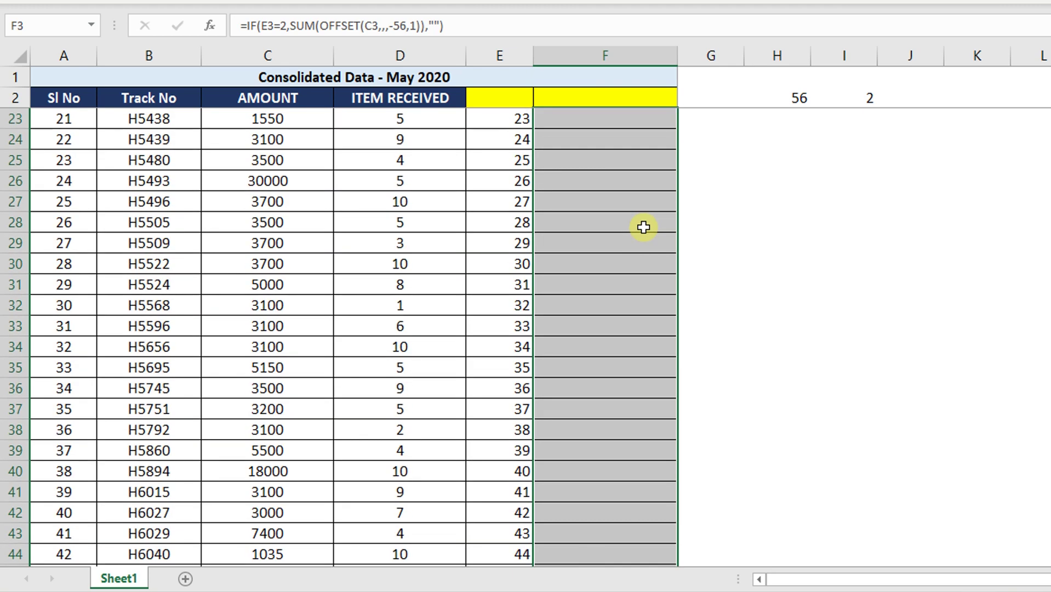
click(600, 343)
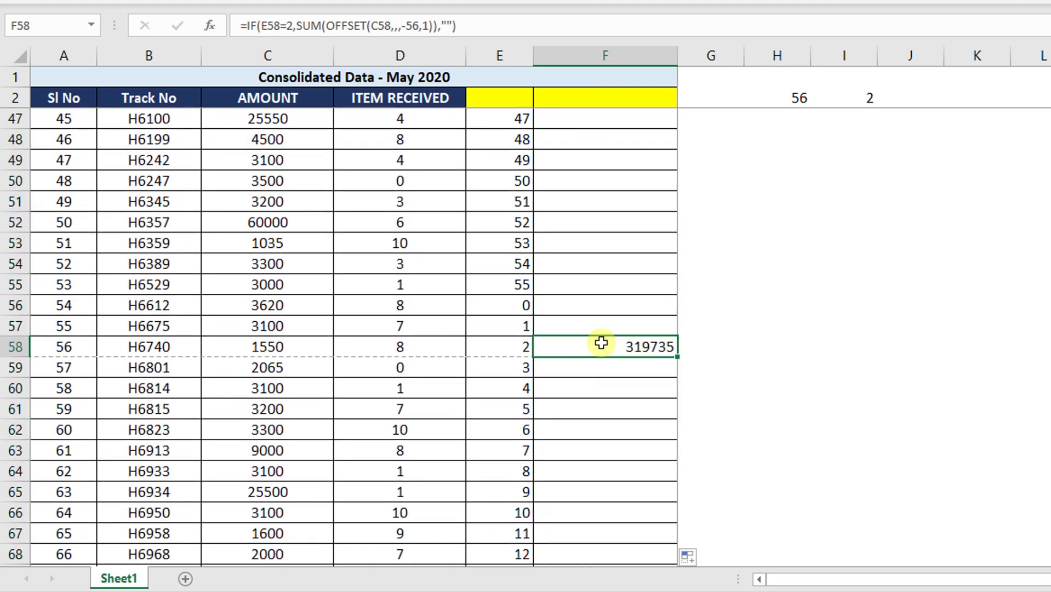
click(513, 343)
double_click(573, 350)
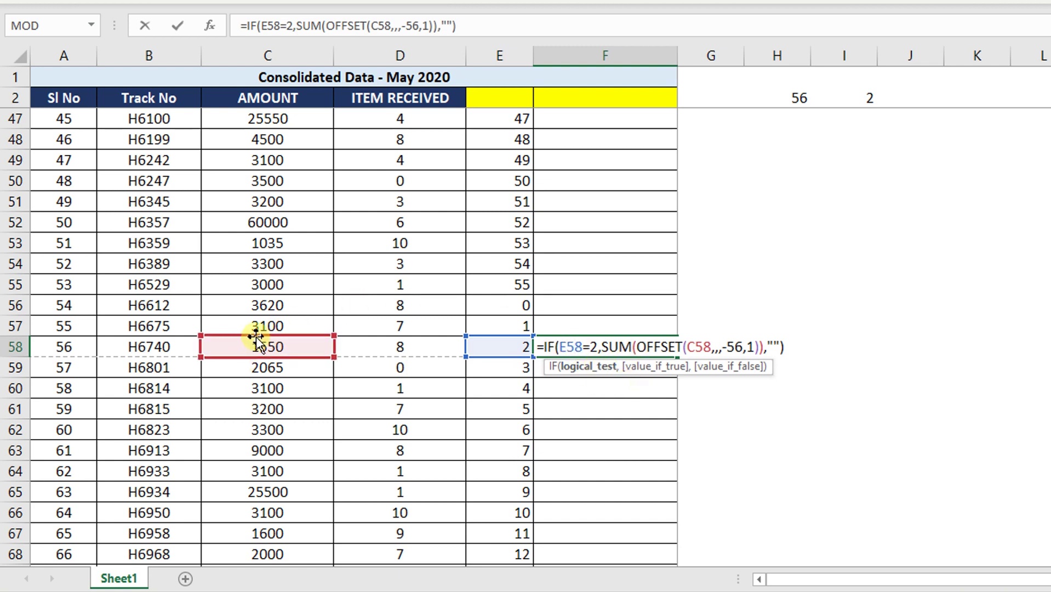
key(ctrl+Return)
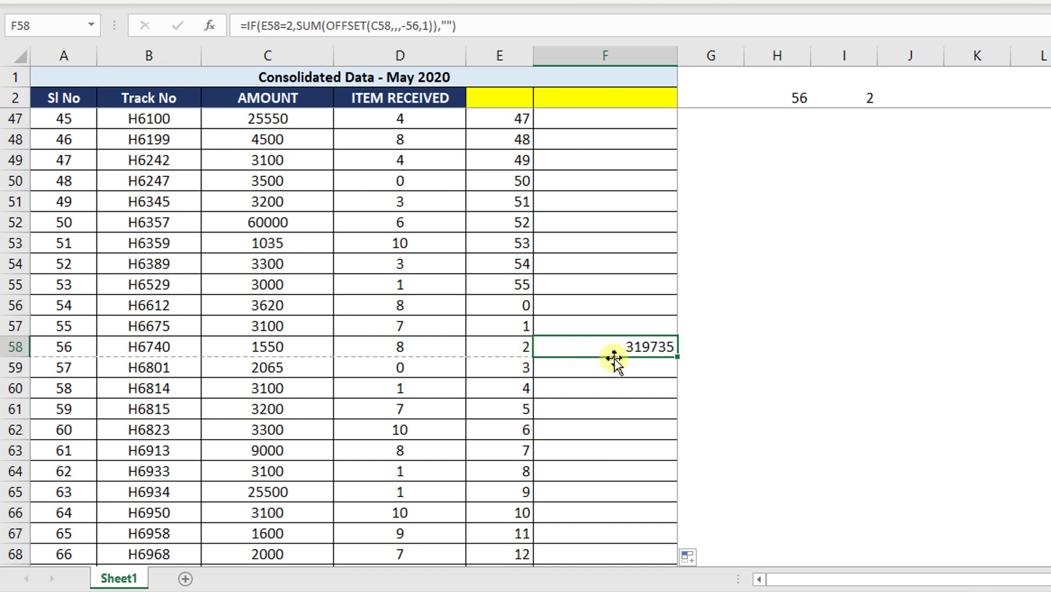
click(746, 347)
Enter =SUM(C3:C58) in H58 as a check total, giving 319735
text(=)
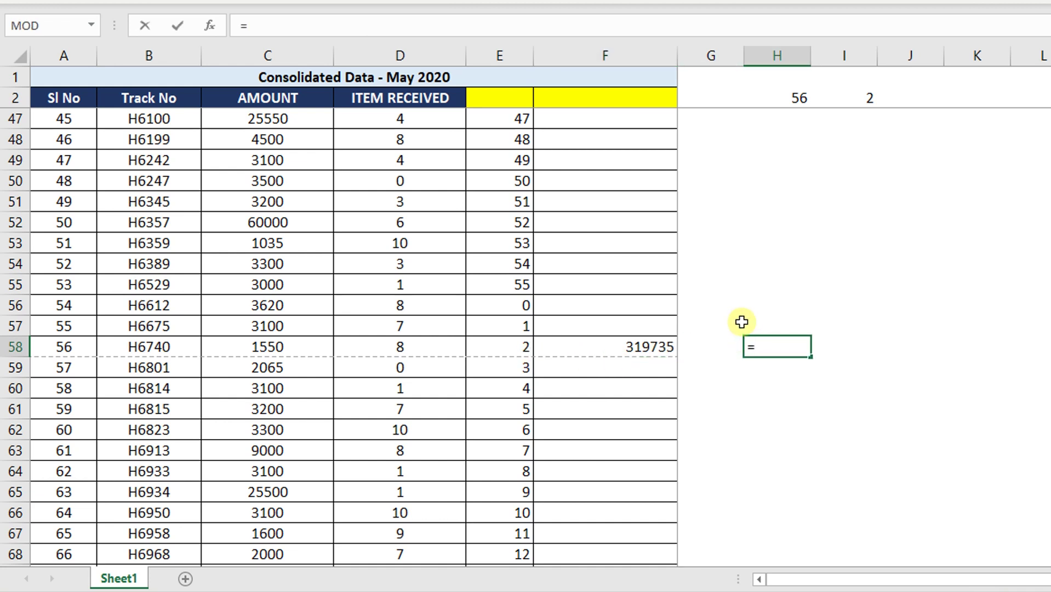
text(sum()
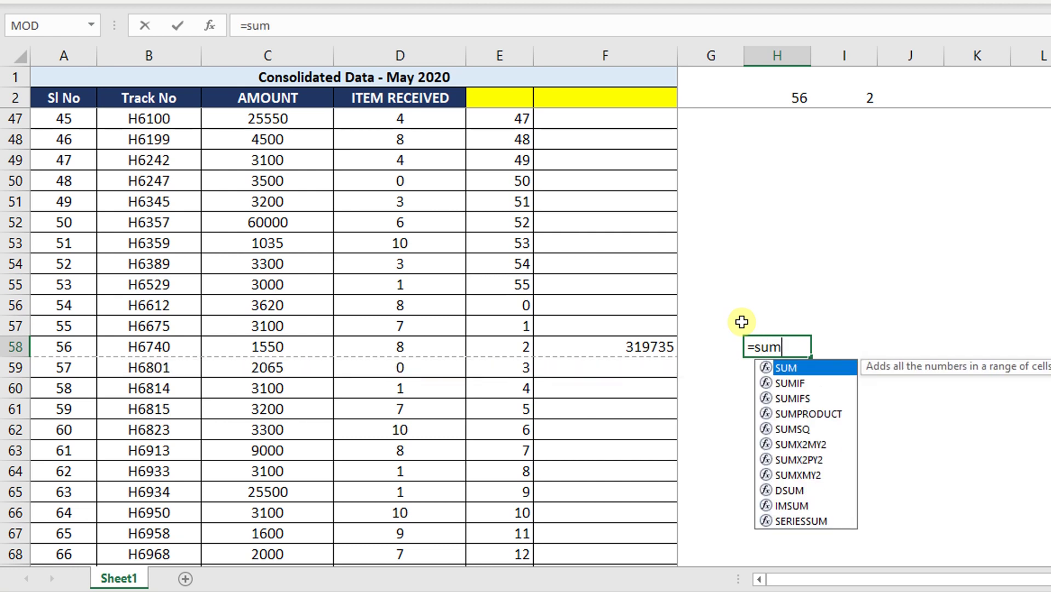
click(313, 350)
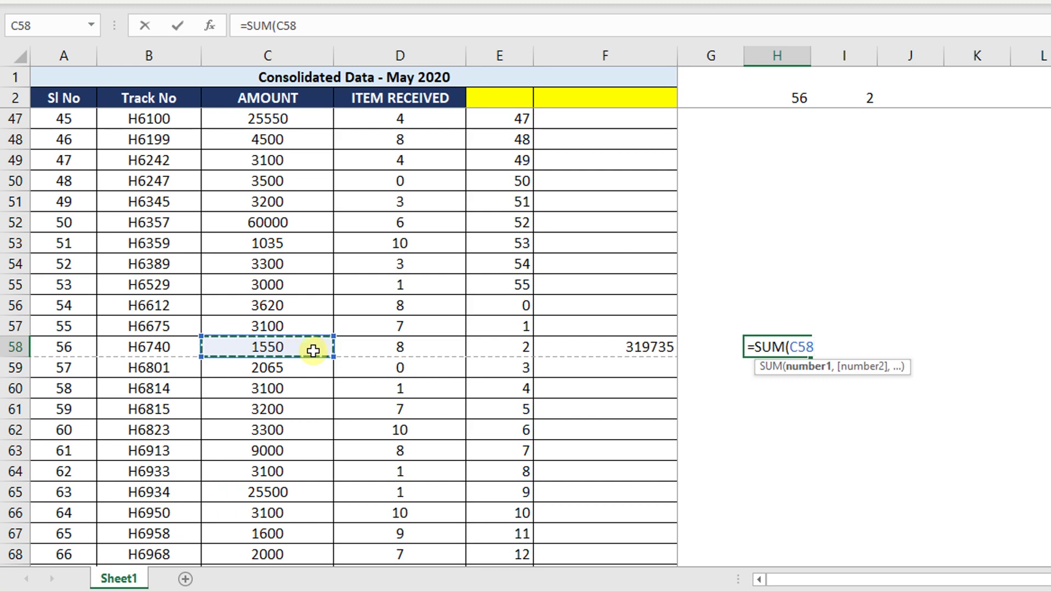
key(ctrl+shift+Up)
key(shift+Down)
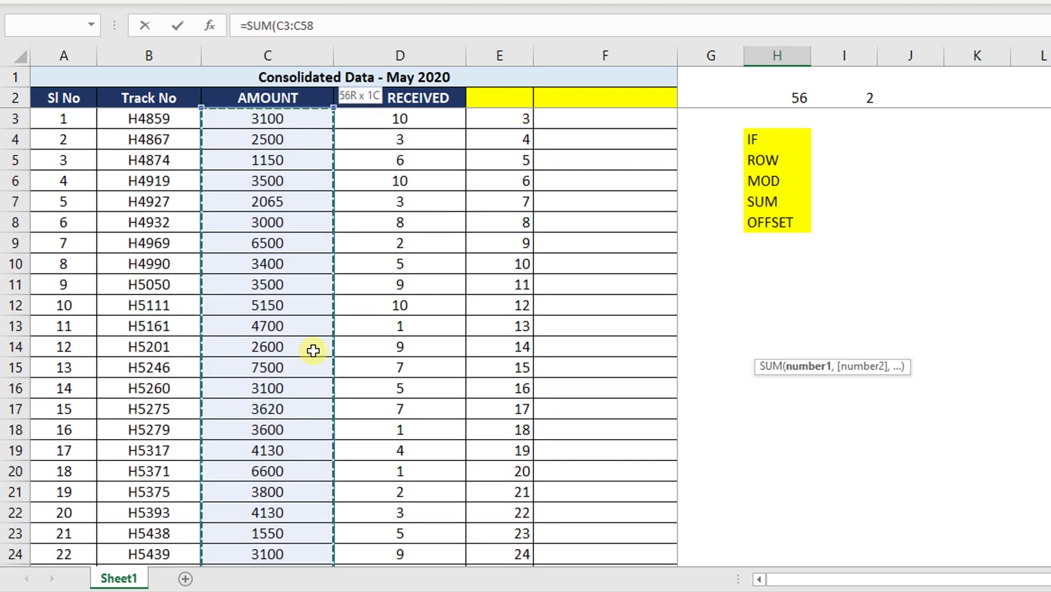
key(Return)
key(Up)
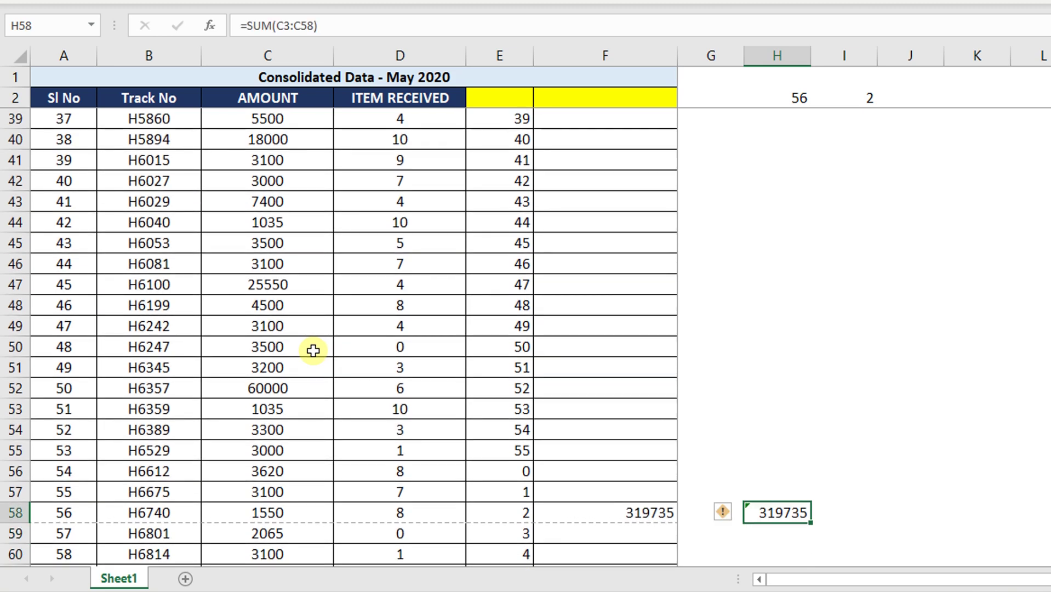
Copy the H58 check total and select H114 for the second page
scroll(727, 413, down, 3)
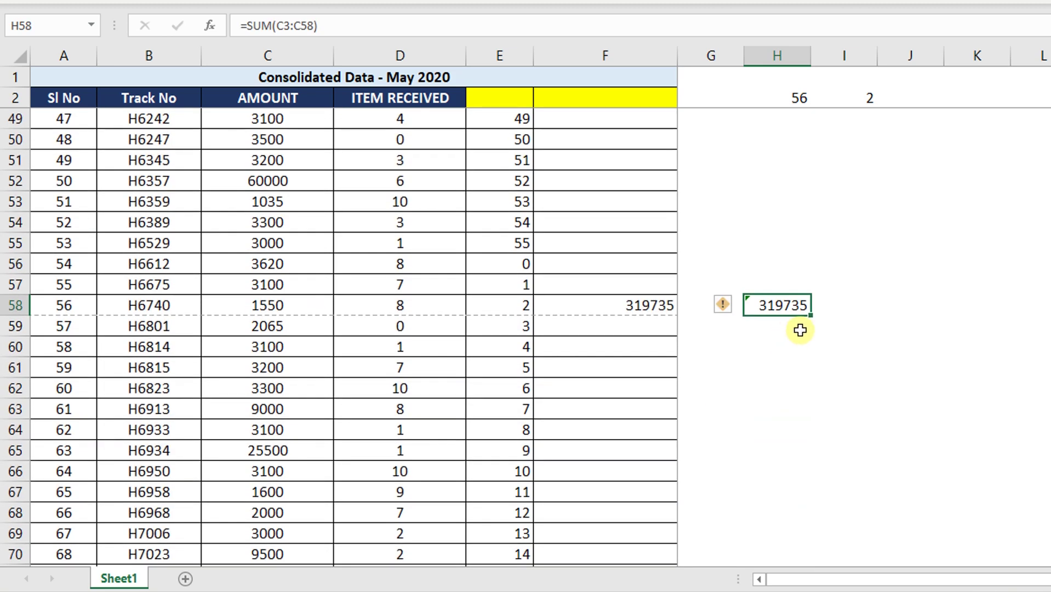
key(ctrl+c)
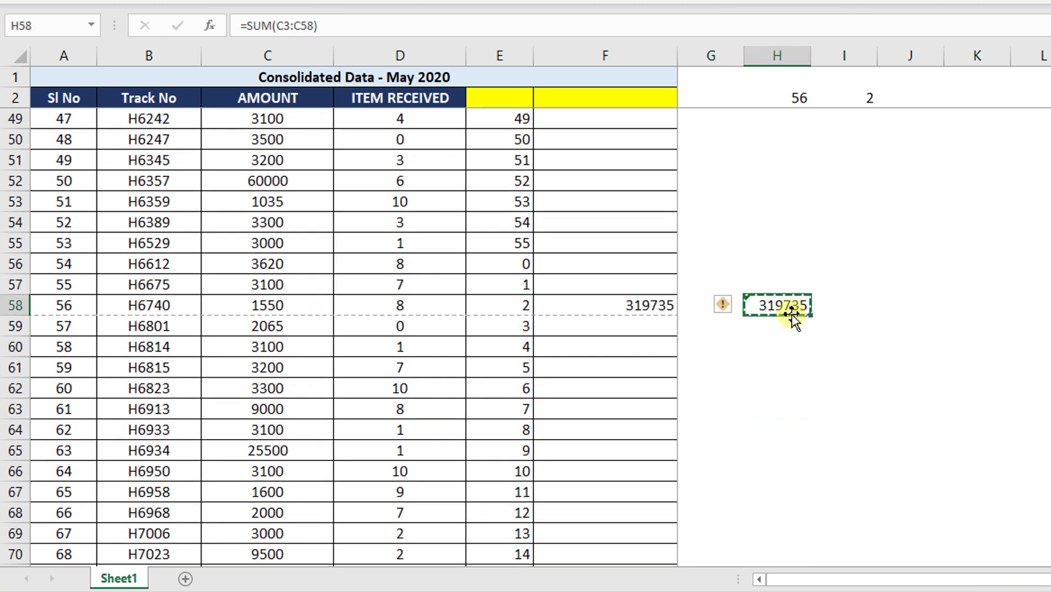
scroll(791, 344, down, 13)
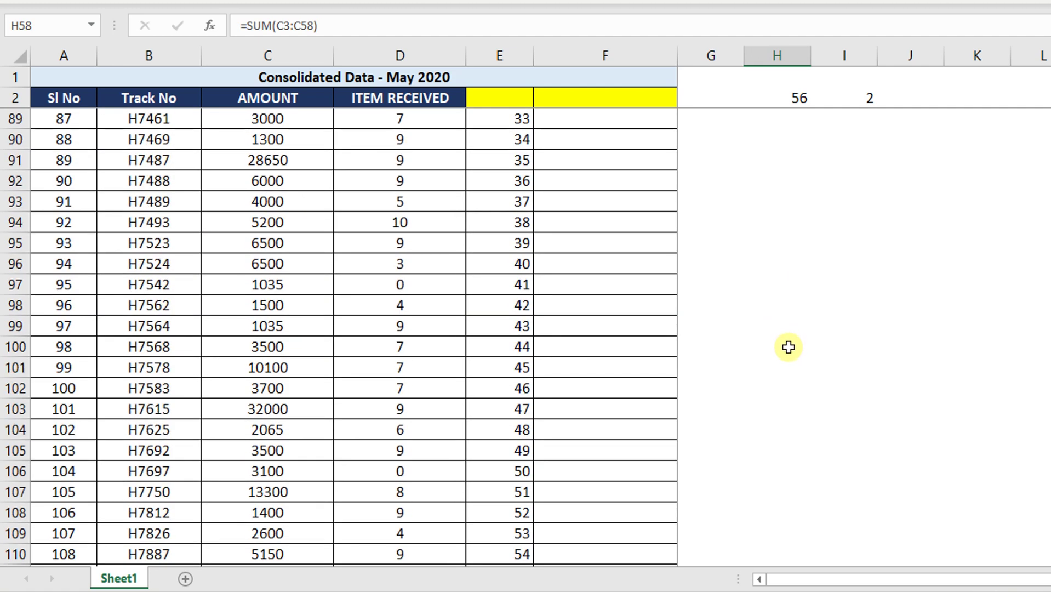
scroll(788, 346, down, 4)
click(799, 386)
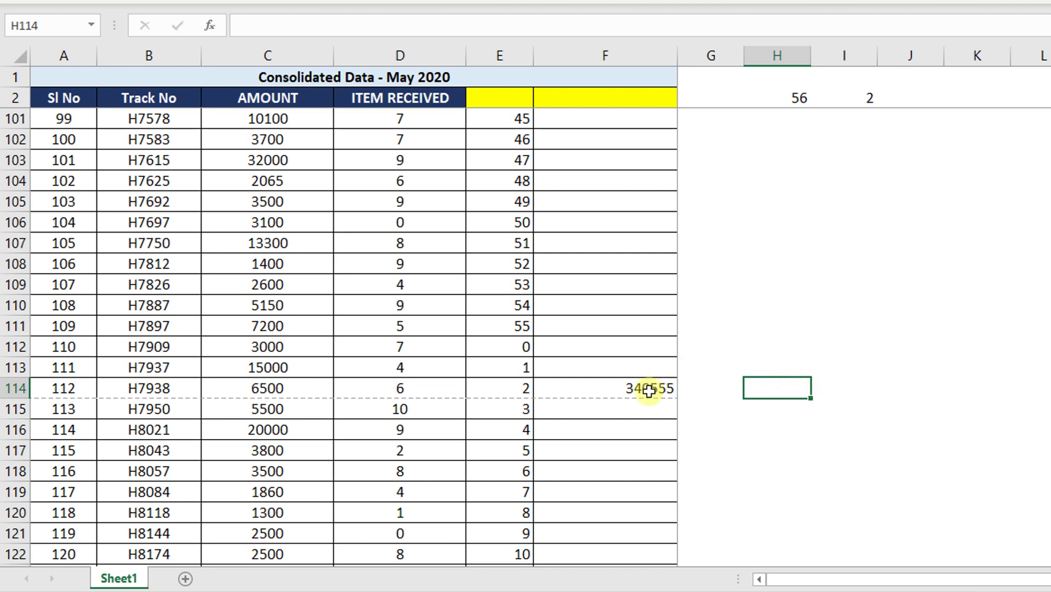
Paste the check sum into H114, giving =SUM(C59:C114) = 340555, and review its range
key(ctrl+v)
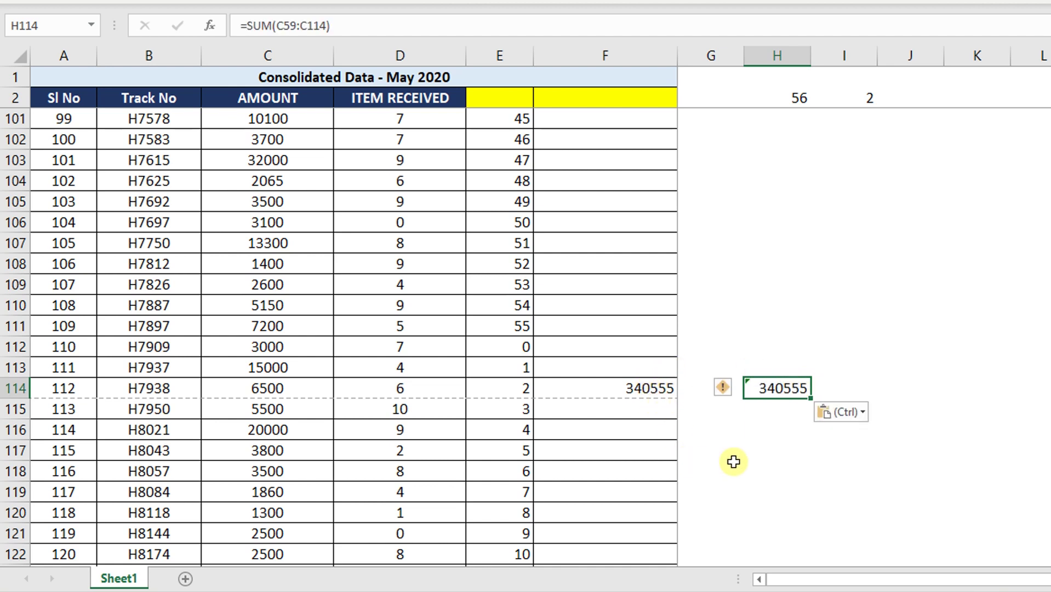
click(651, 391)
click(782, 391)
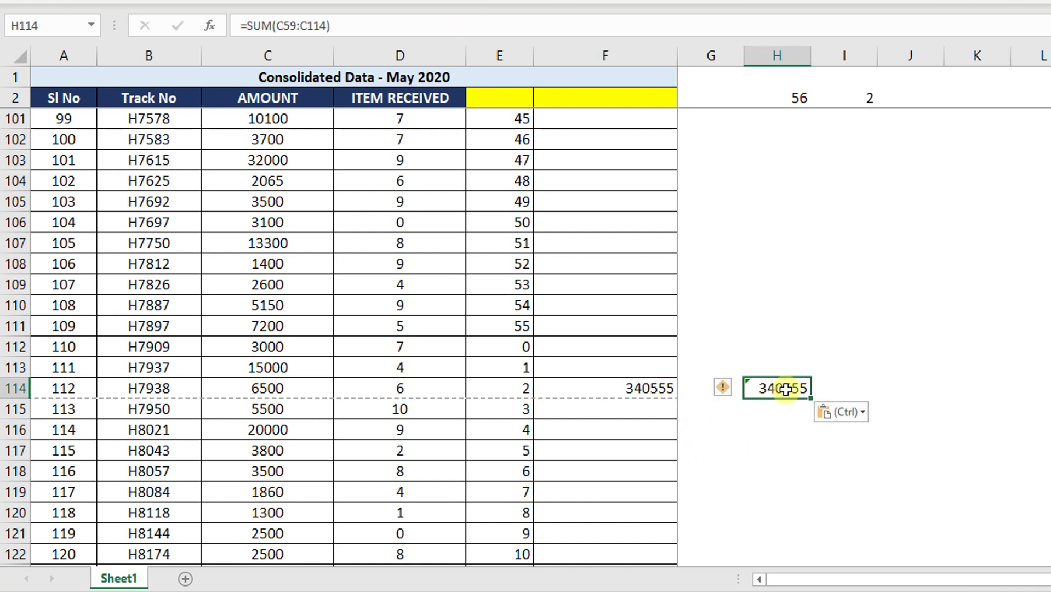
key(F2)
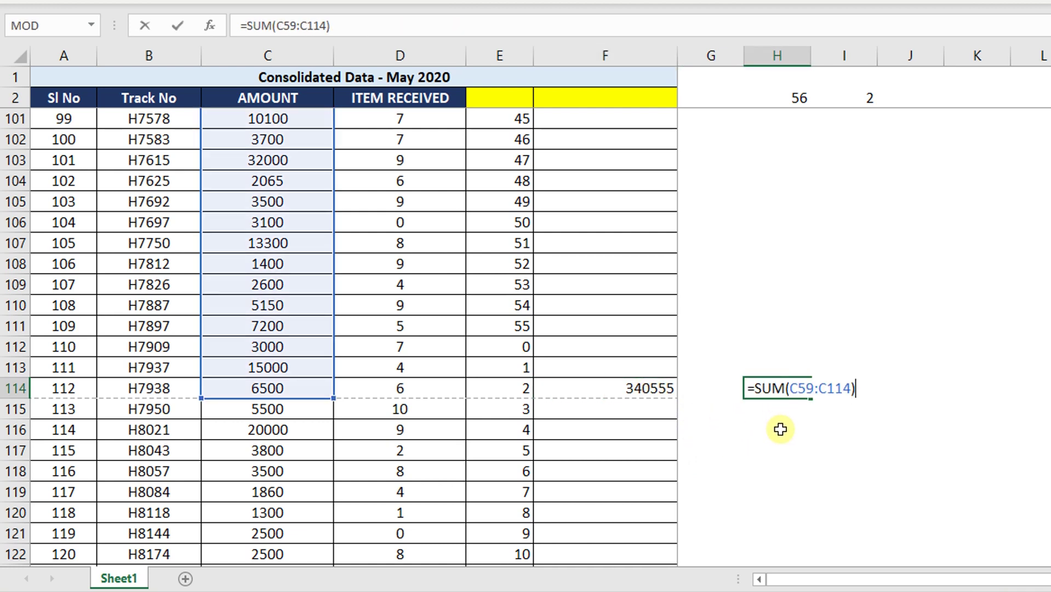
scroll(779, 431, up, 2)
scroll(323, 459, up, 17)
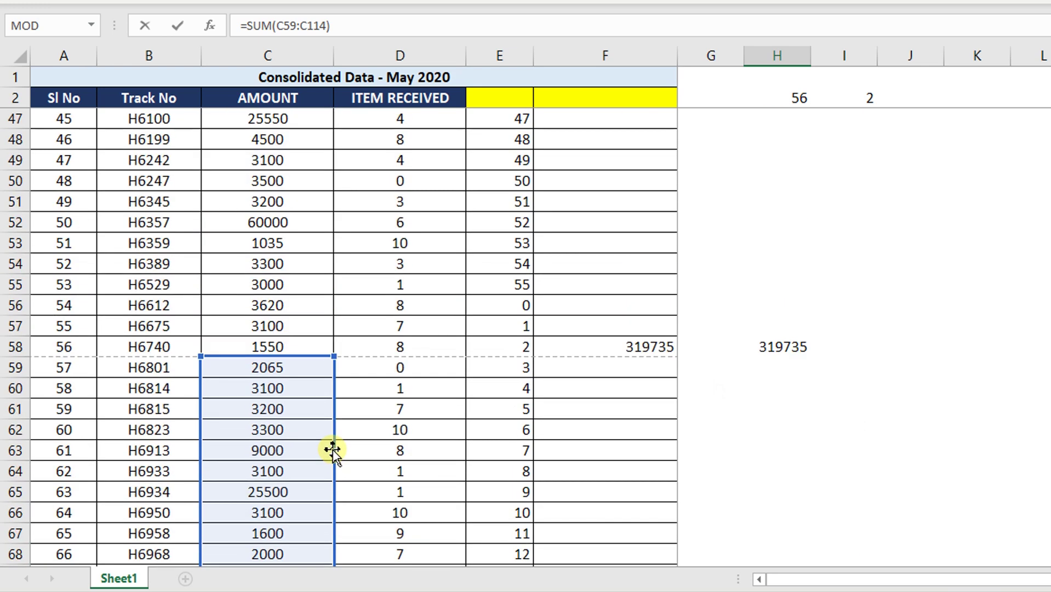
scroll(285, 405, down, 18)
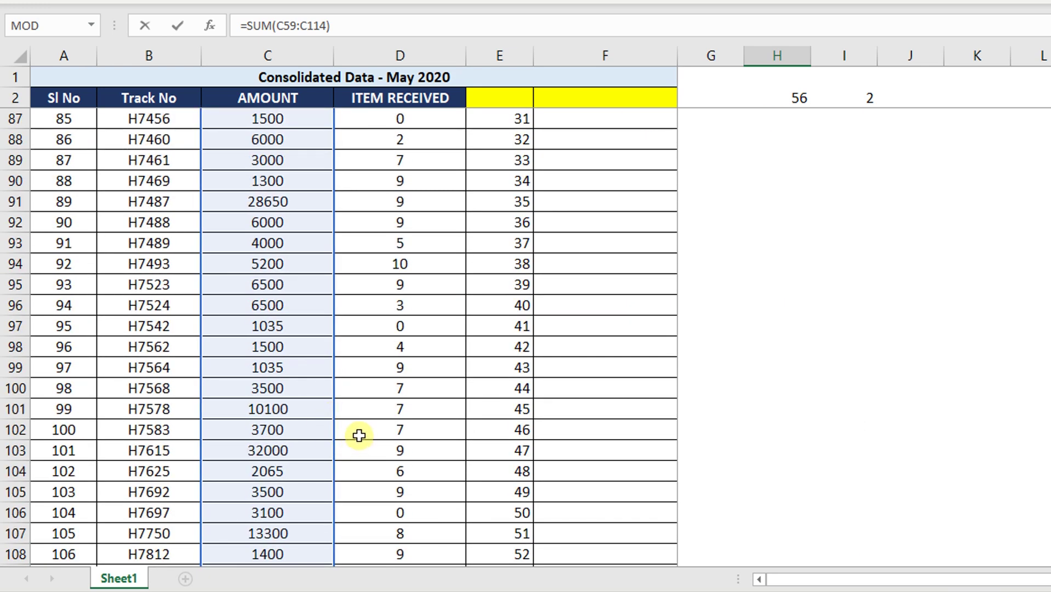
key(Escape)
Review F114's OFFSET subtotal formula without changing it
click(648, 388)
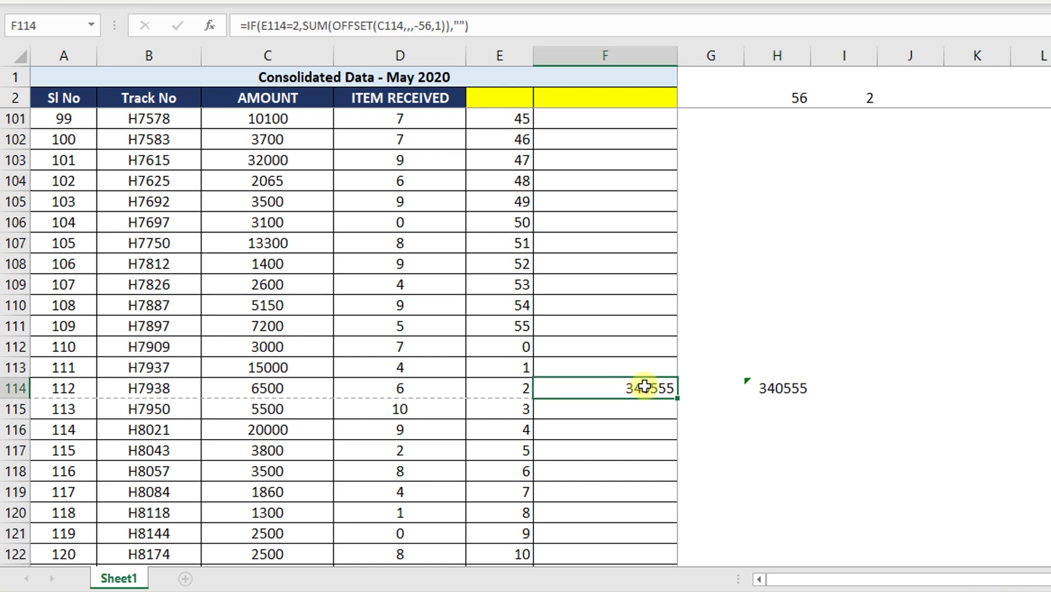
key(F2)
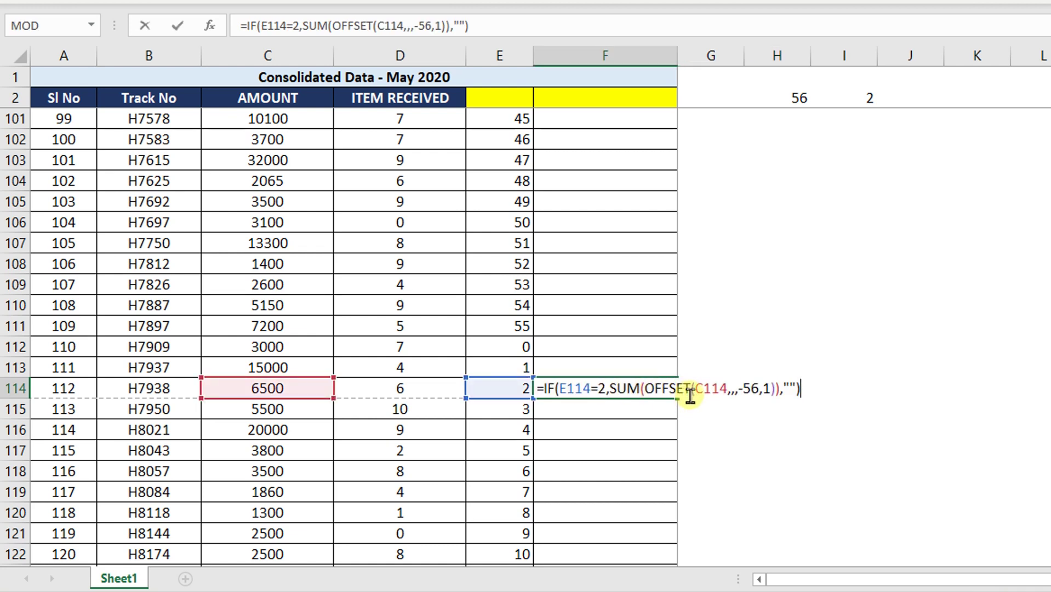
drag(651, 388, 767, 388)
key(Escape)
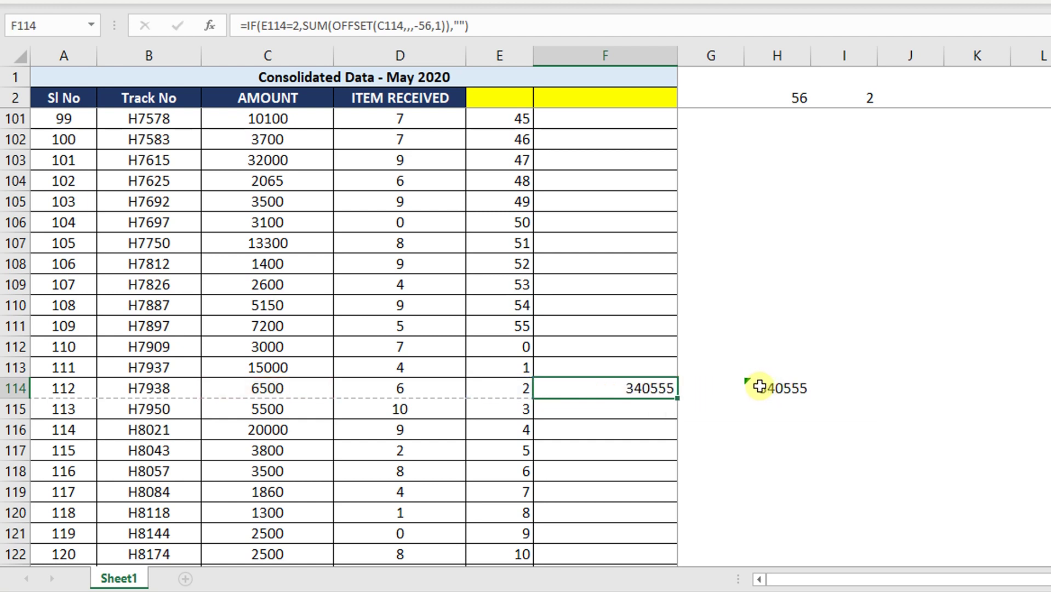
double_click(649, 389)
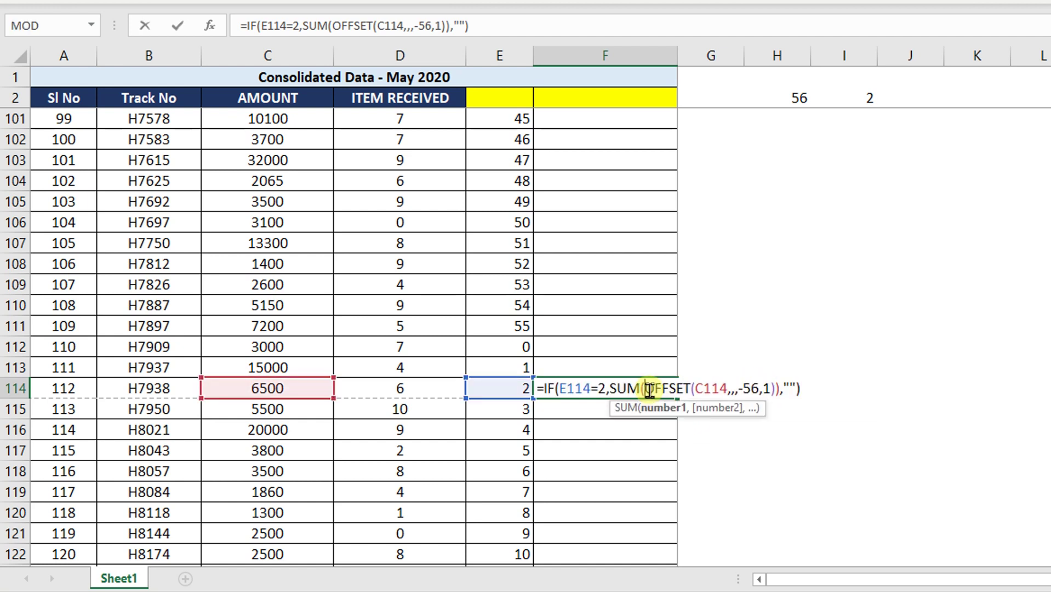
key(Escape)
Delete the check totals in H114 and H58, then select F90
click(755, 388)
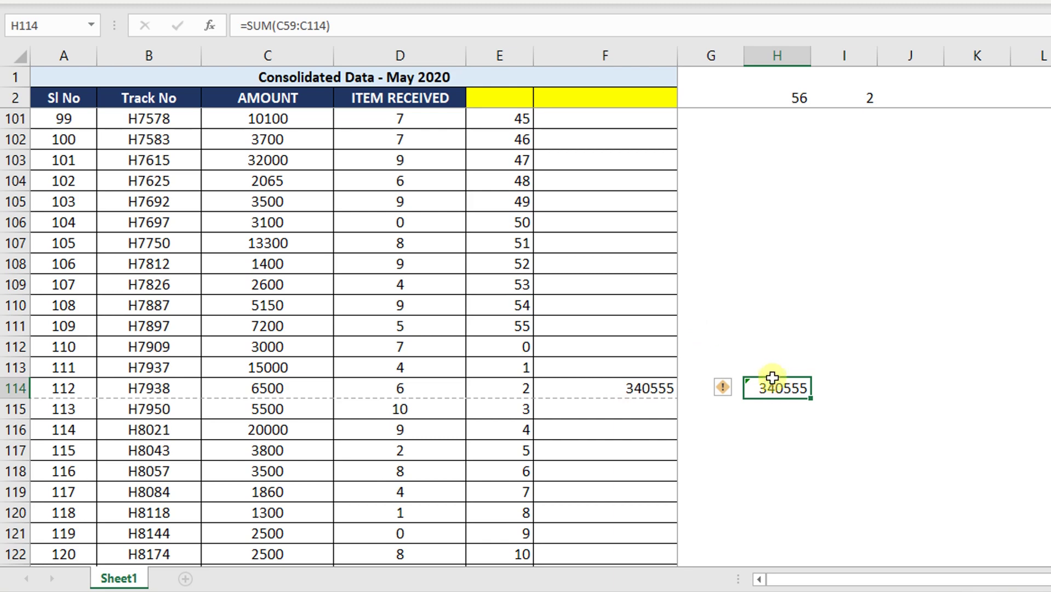
key(Delete)
key(ctrl+Up)
key(Up)
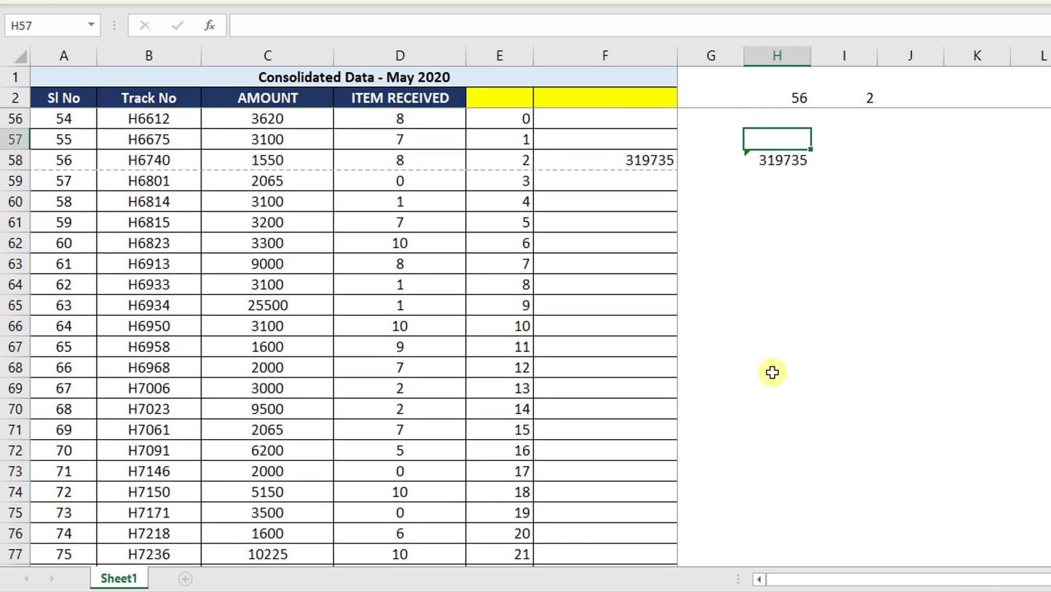
key(Down)
key(Delete)
scroll(622, 322, down, 7)
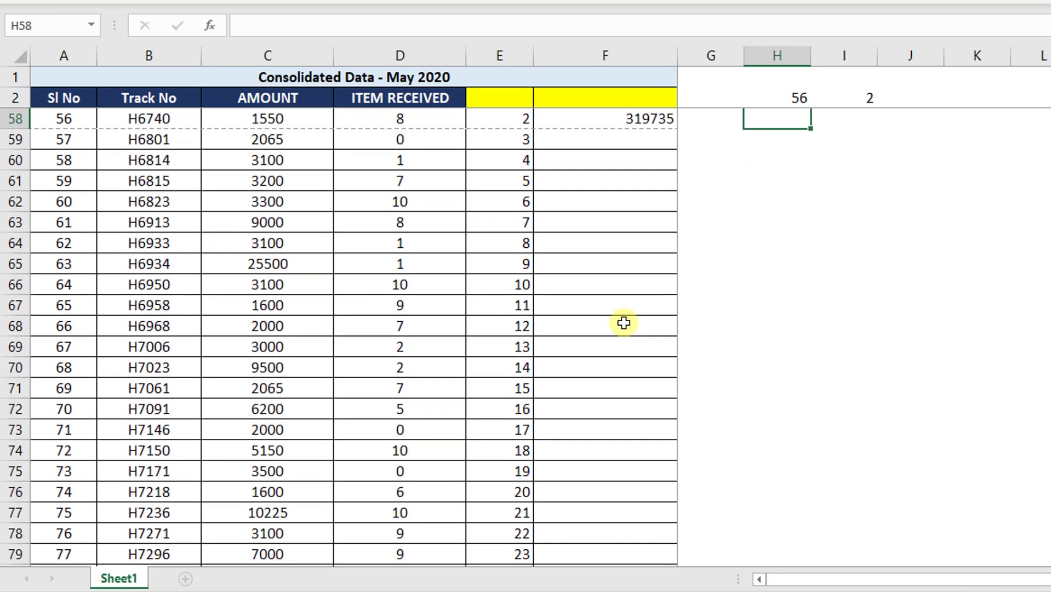
click(625, 325)
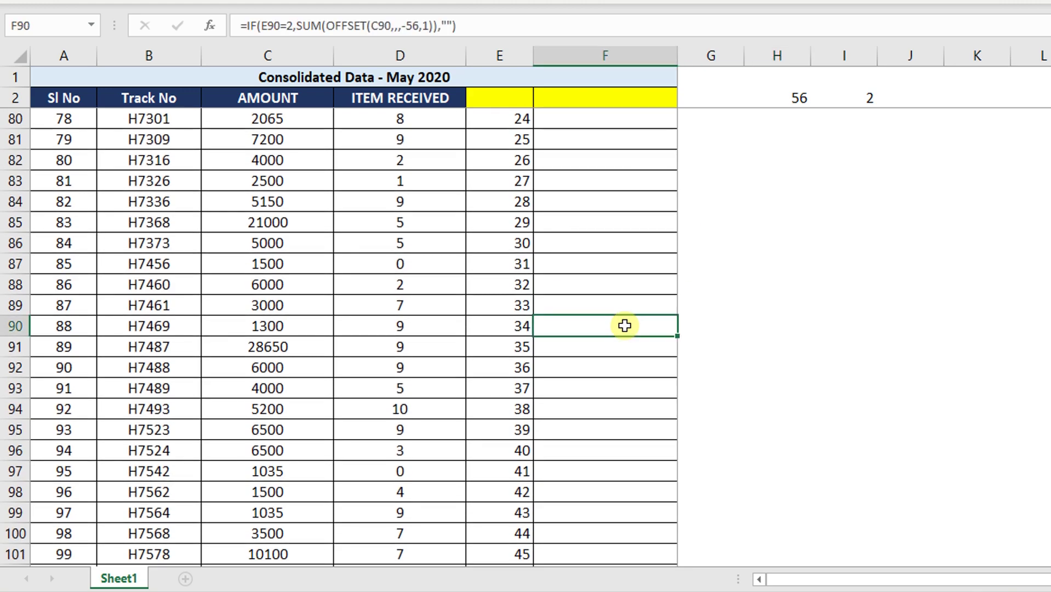
key(ctrl+p)
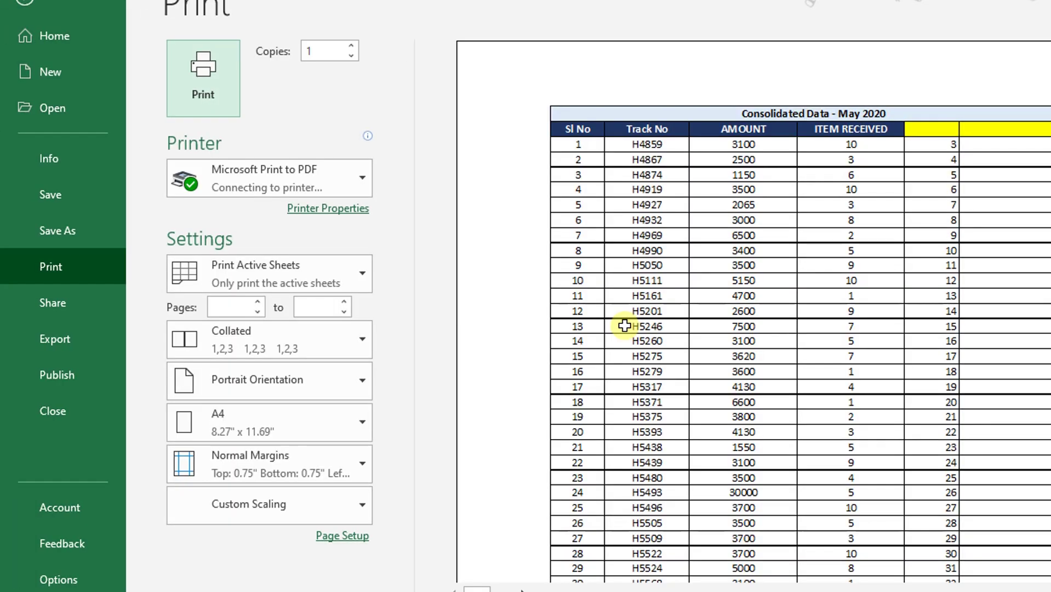
scroll(644, 334, down, 5)
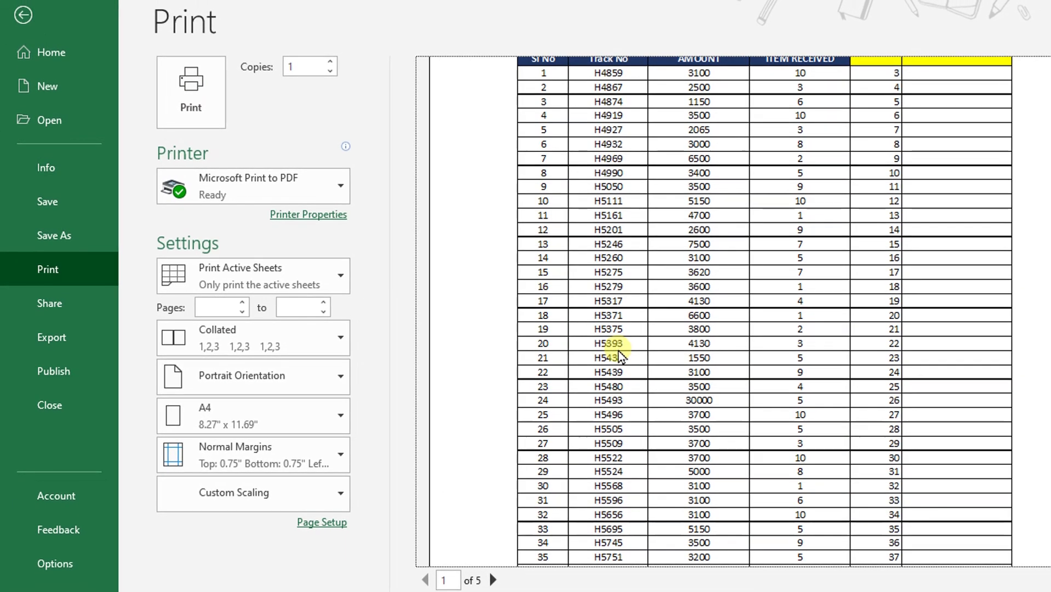
scroll(618, 350, down, 3)
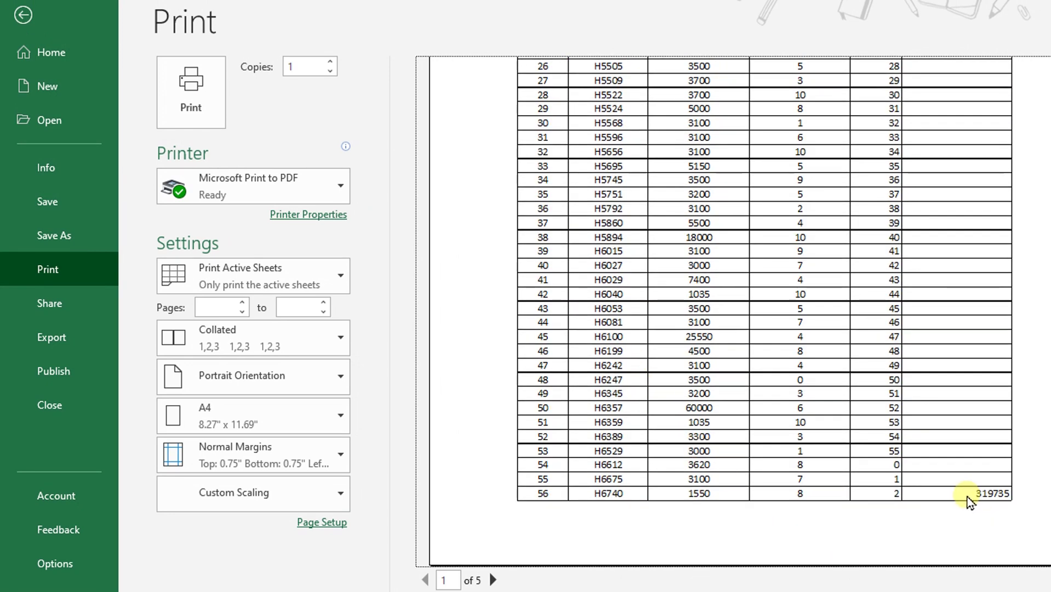
click(492, 580)
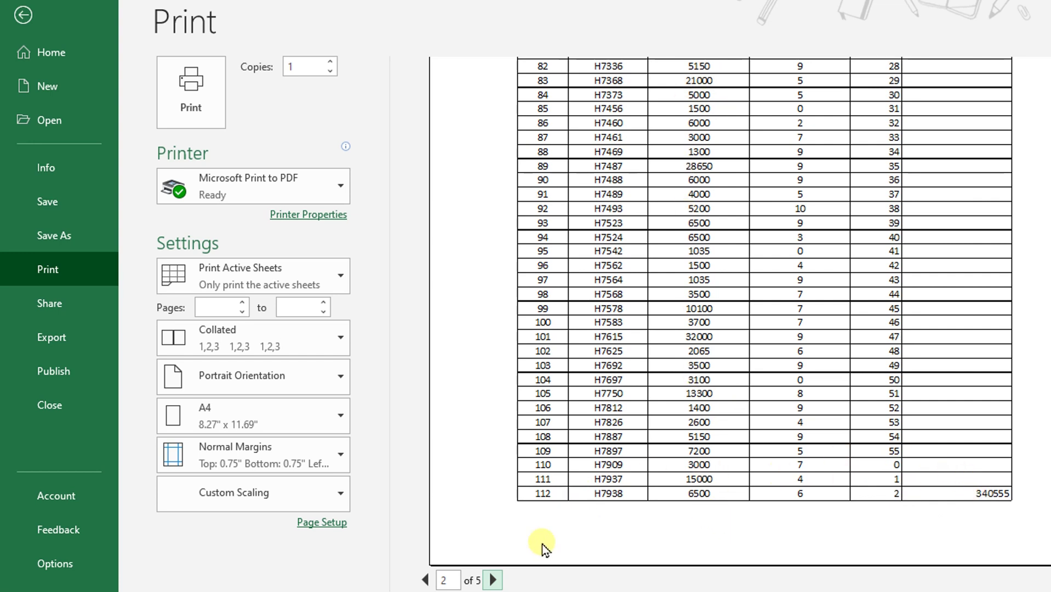
click(493, 579)
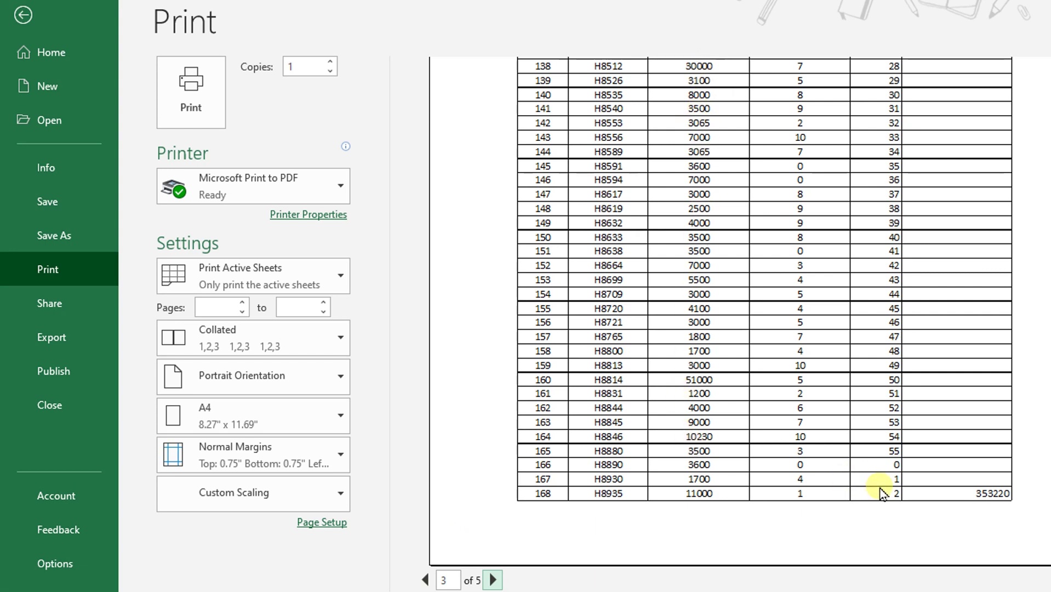
click(492, 580)
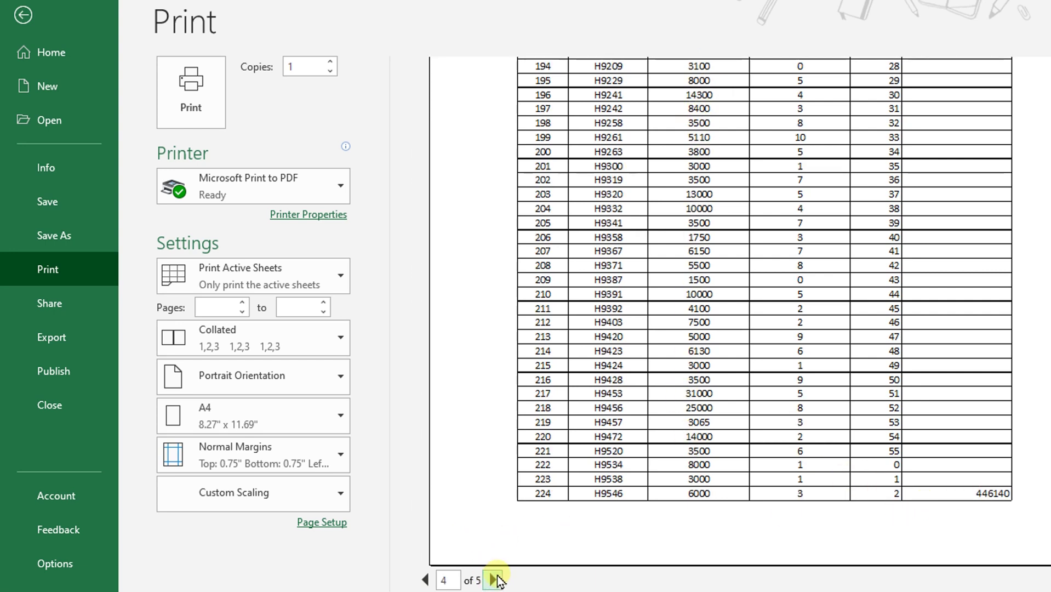
click(495, 580)
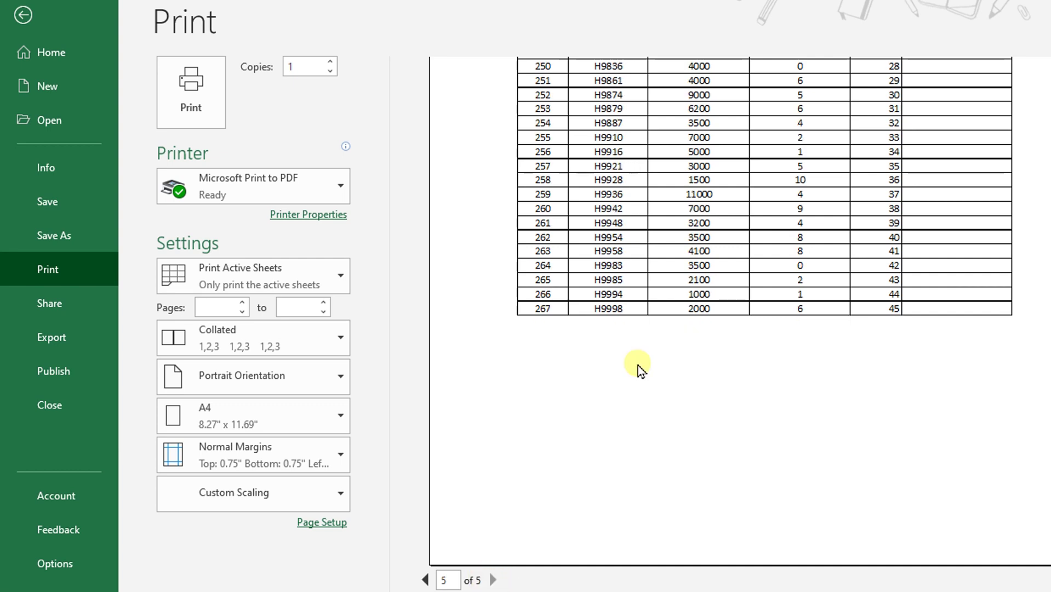
key(Escape)
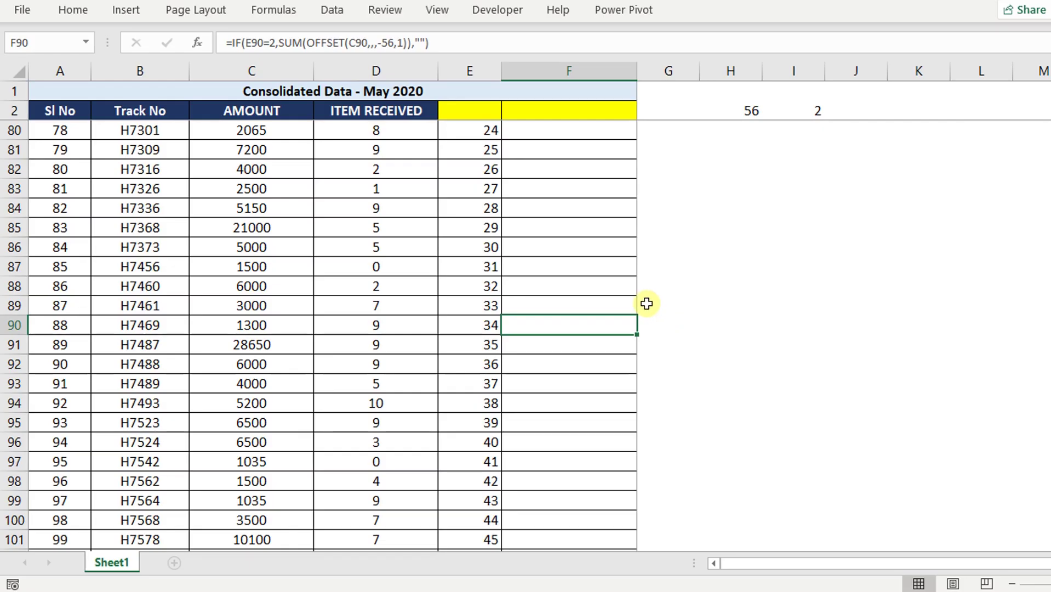
scroll(615, 252, up, 4)
key(ctrl+Up)
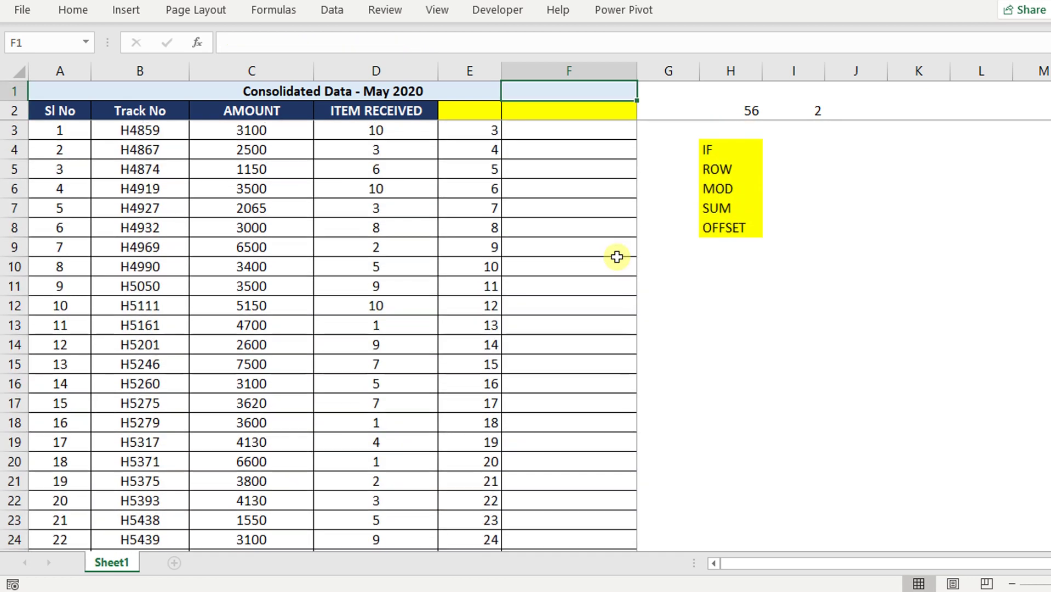
scroll(616, 257, down, 15)
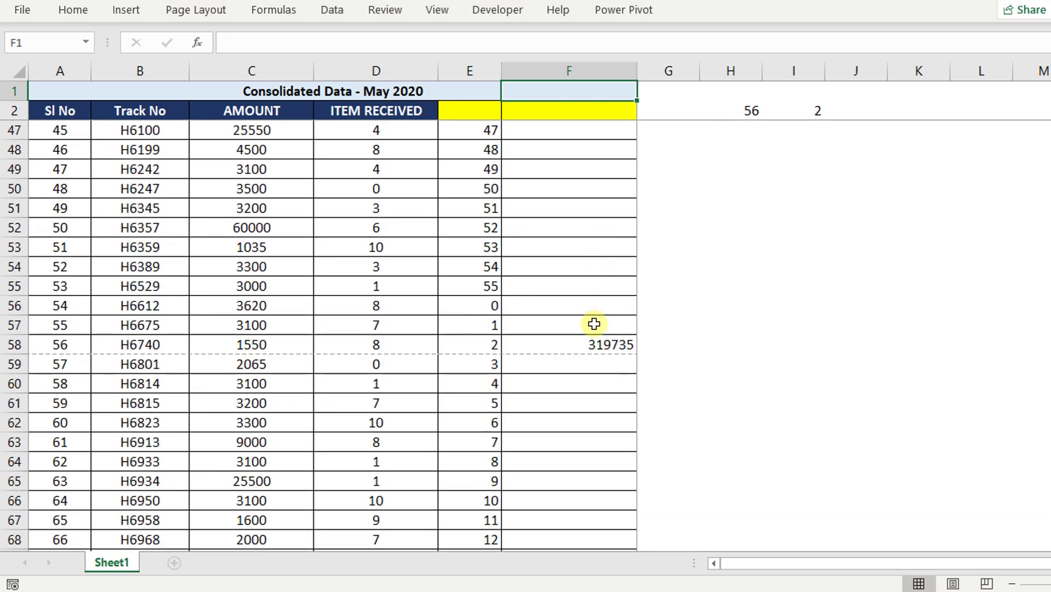
click(589, 347)
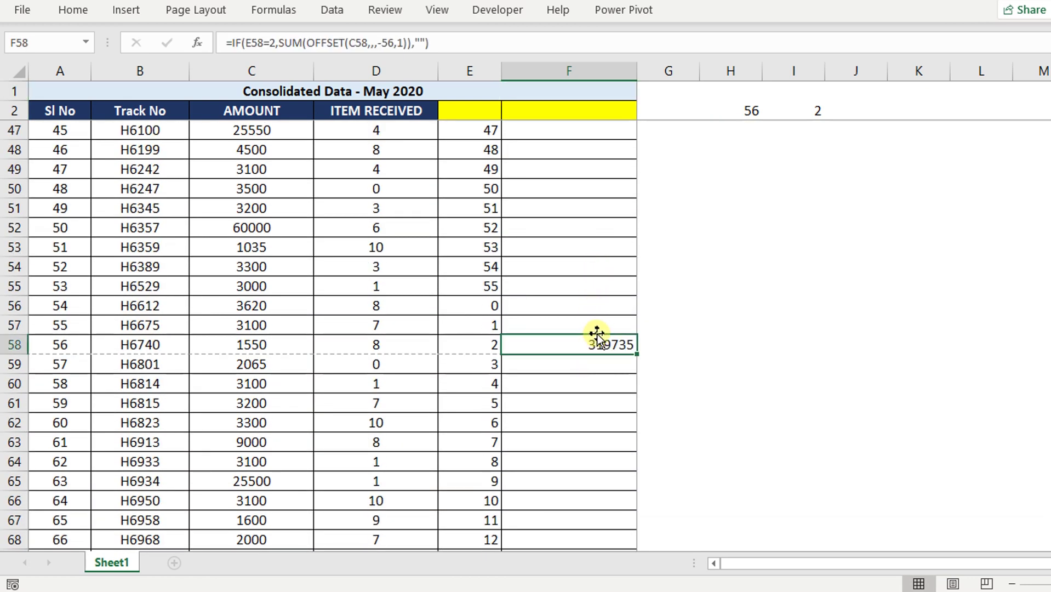
scroll(599, 334, down, 13)
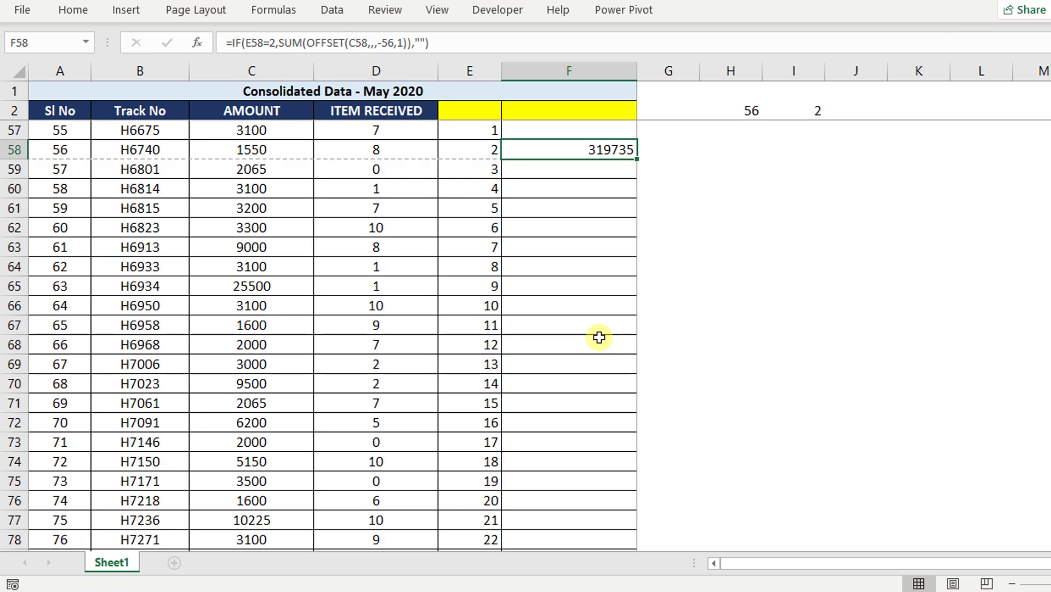
scroll(599, 337, down, 4)
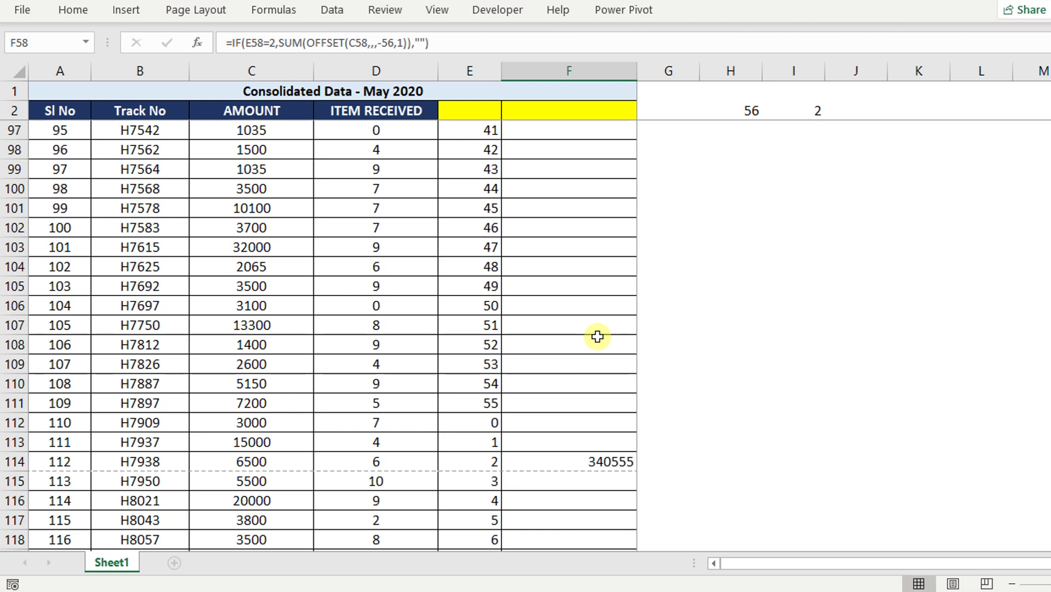
scroll(597, 336, up, 7)
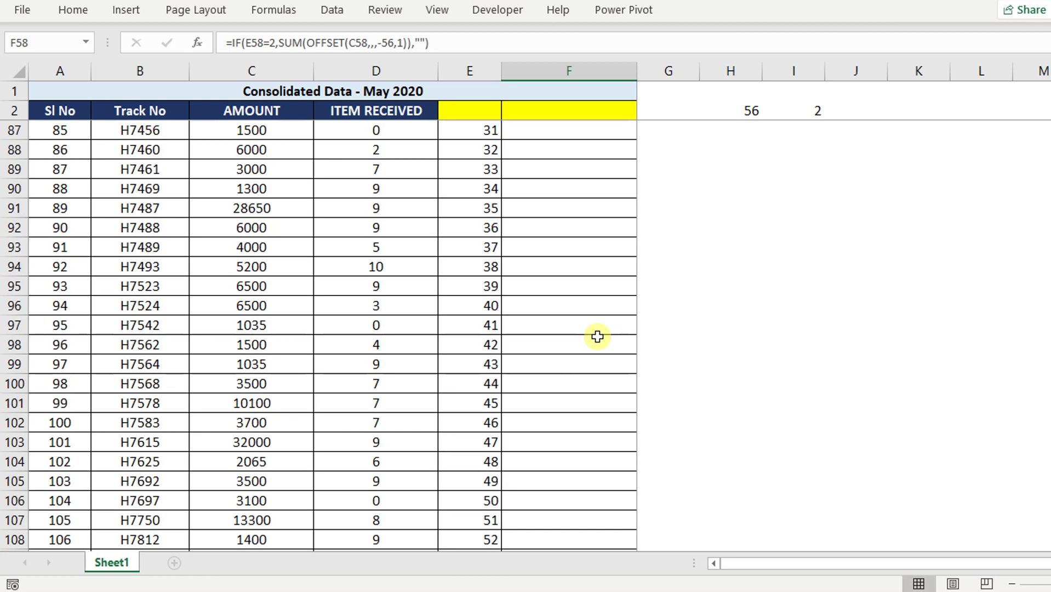
scroll(588, 283, up, 3)
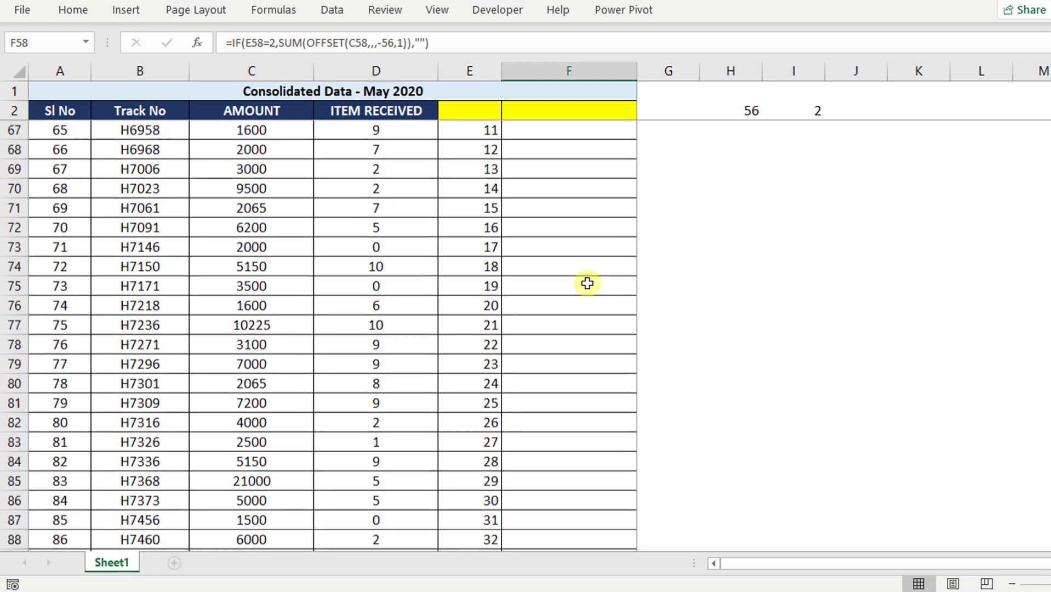
scroll(587, 251, up, 9)
scroll(587, 251, up, 13)
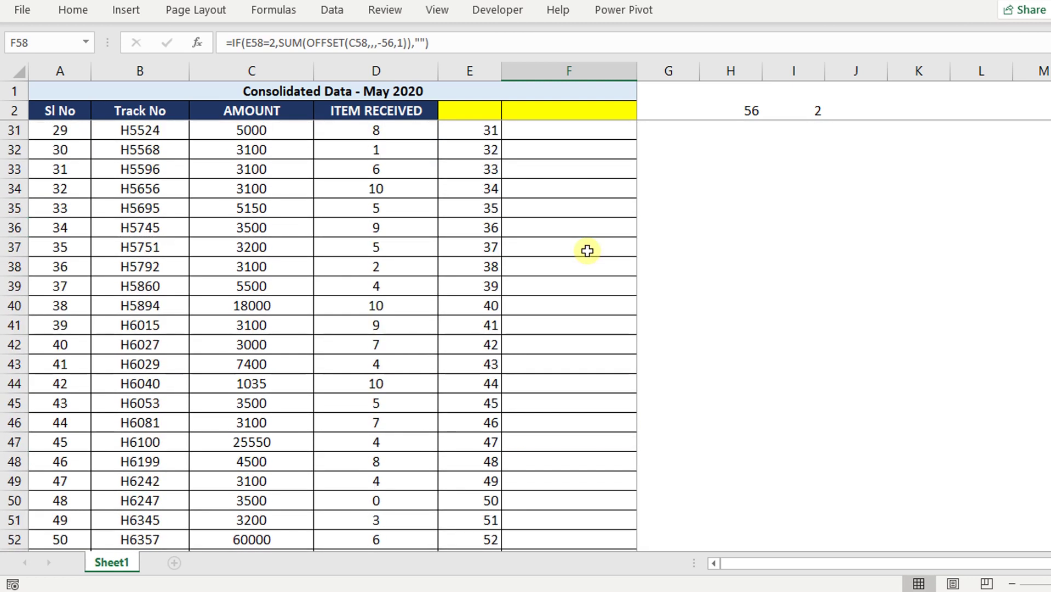
click(602, 130)
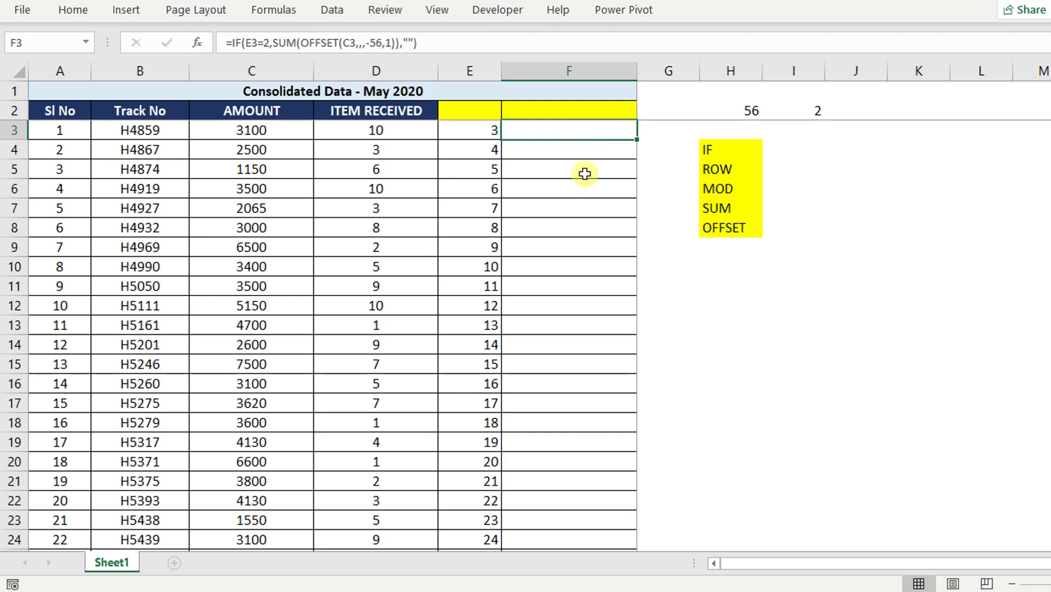
scroll(547, 284, down, 13)
scroll(541, 313, down, 3)
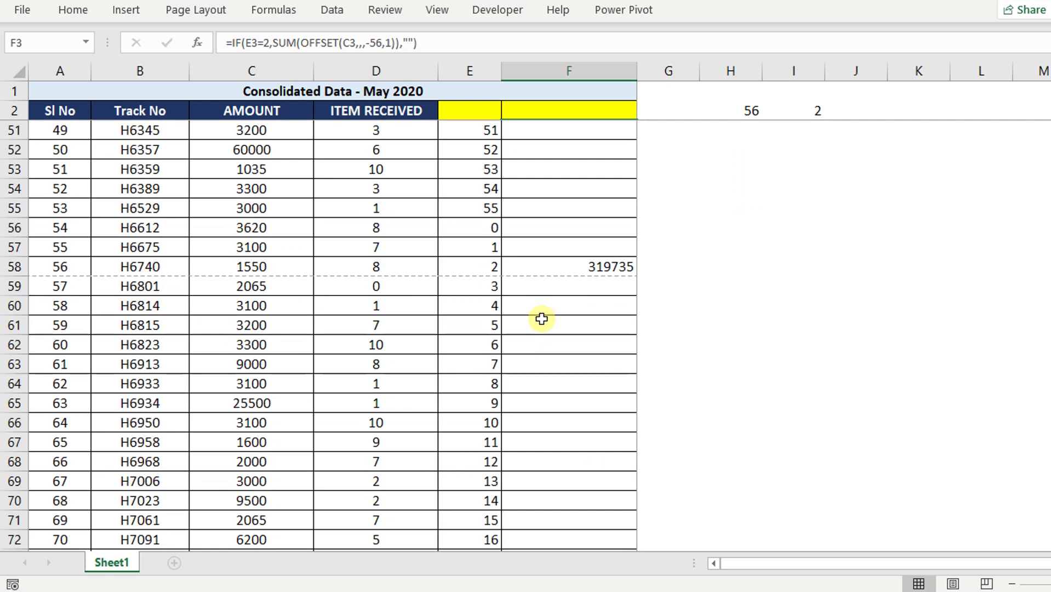
click(490, 267)
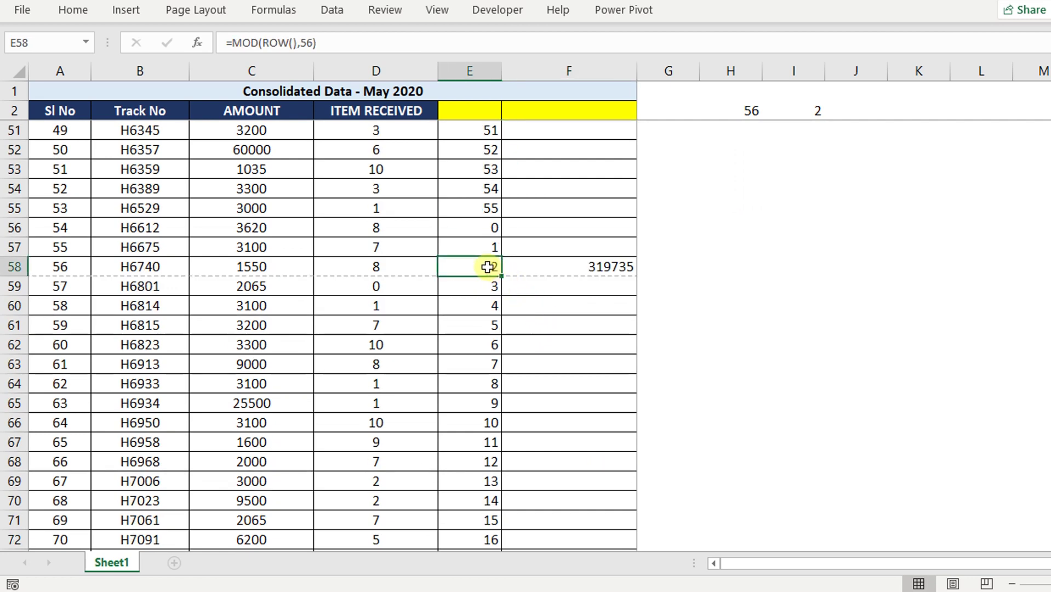
click(543, 266)
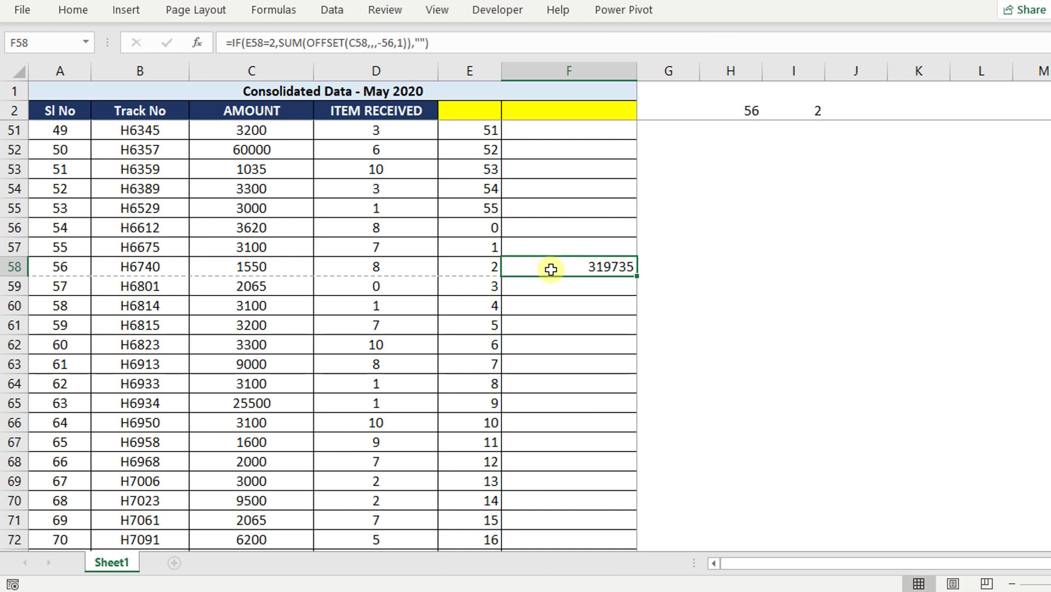
click(565, 248)
click(570, 263)
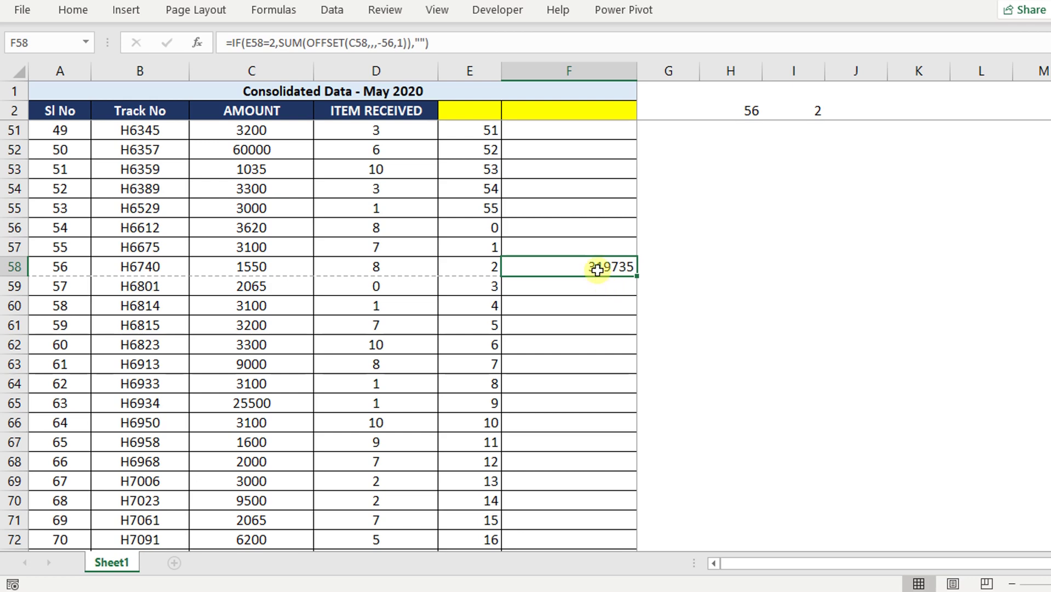
key(ctrl+Home)
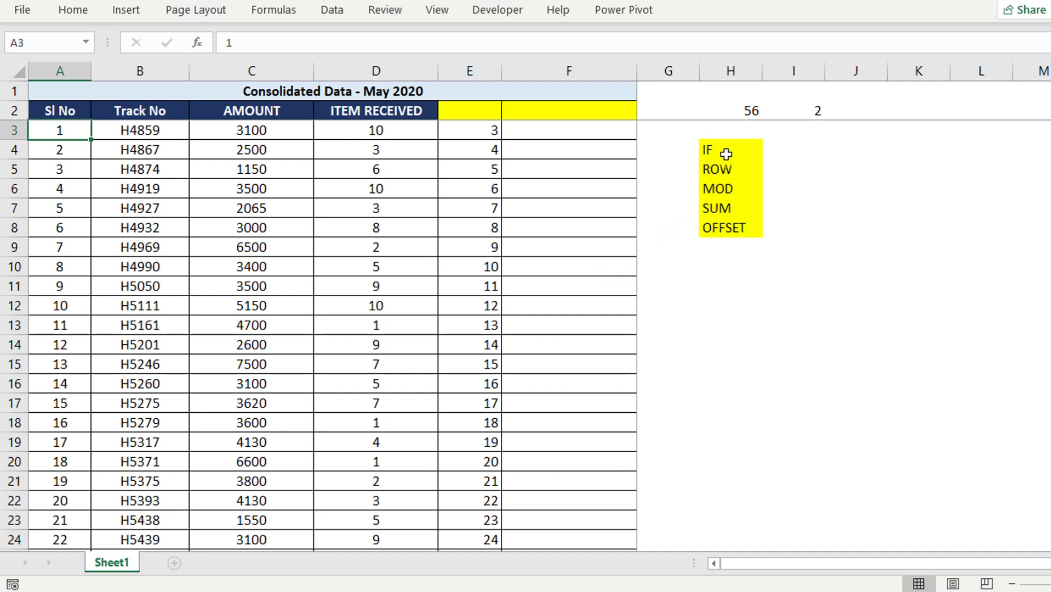
drag(726, 152, 741, 227)
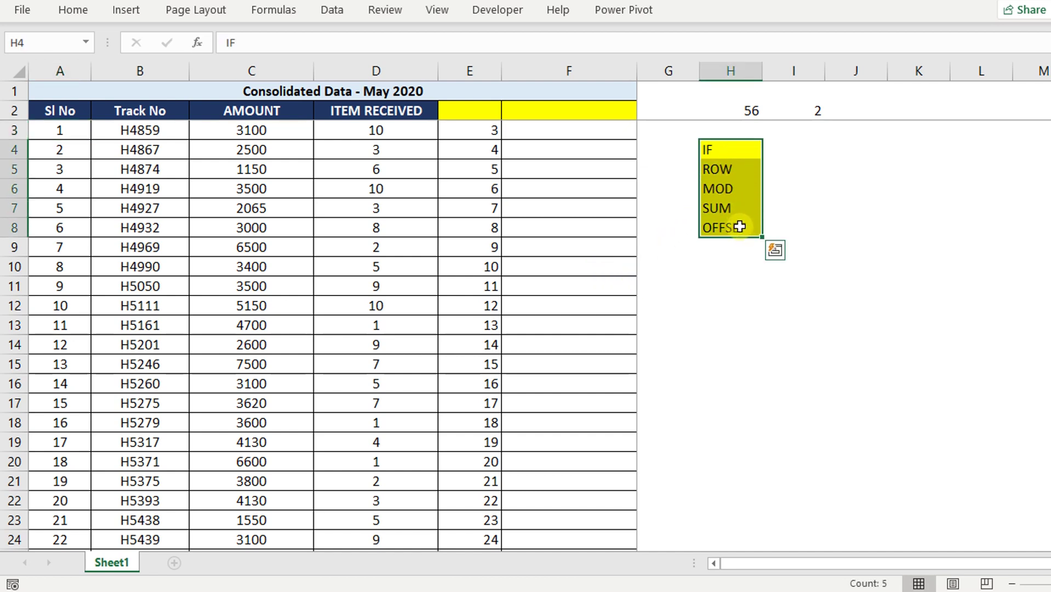
click(773, 232)
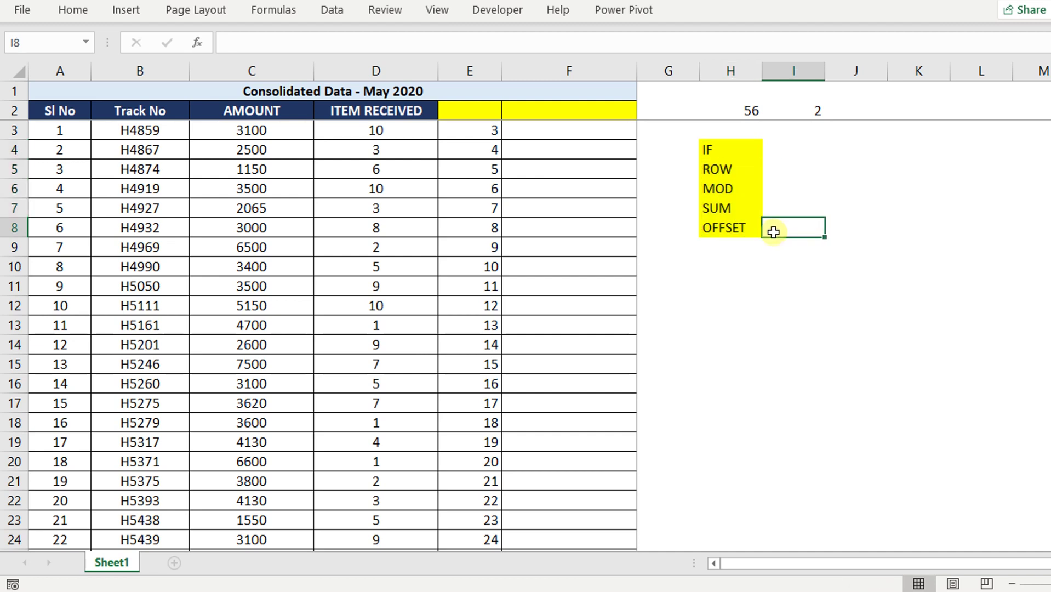
click(740, 188)
click(740, 168)
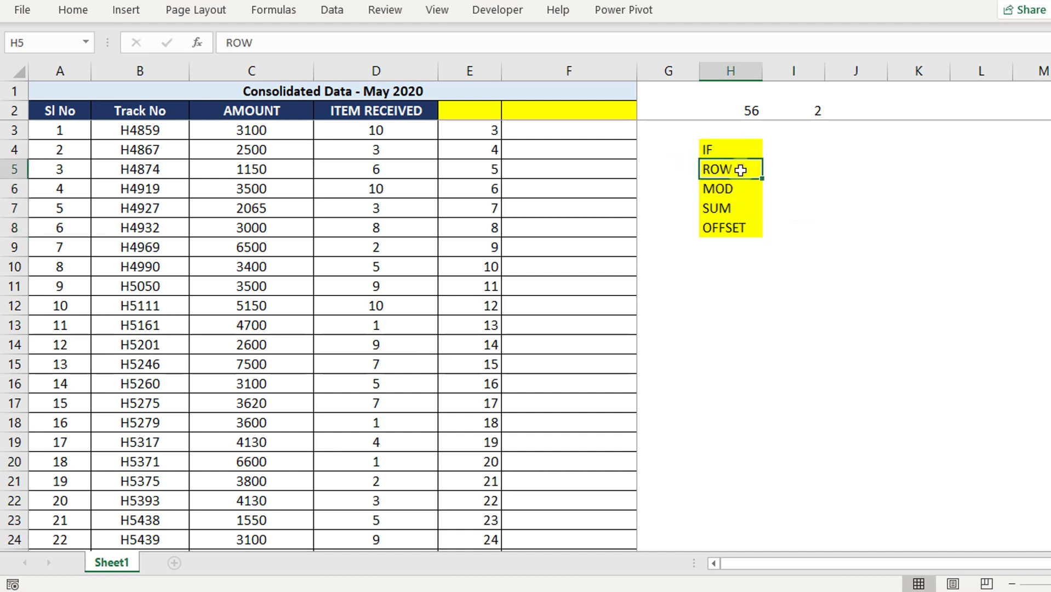
click(494, 130)
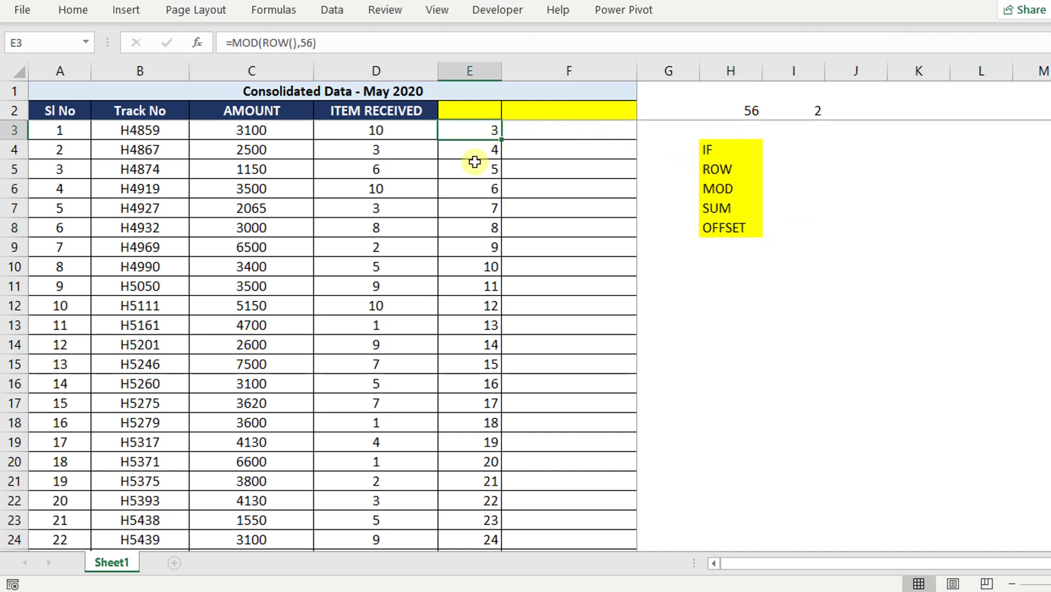
scroll(475, 161, down, 13)
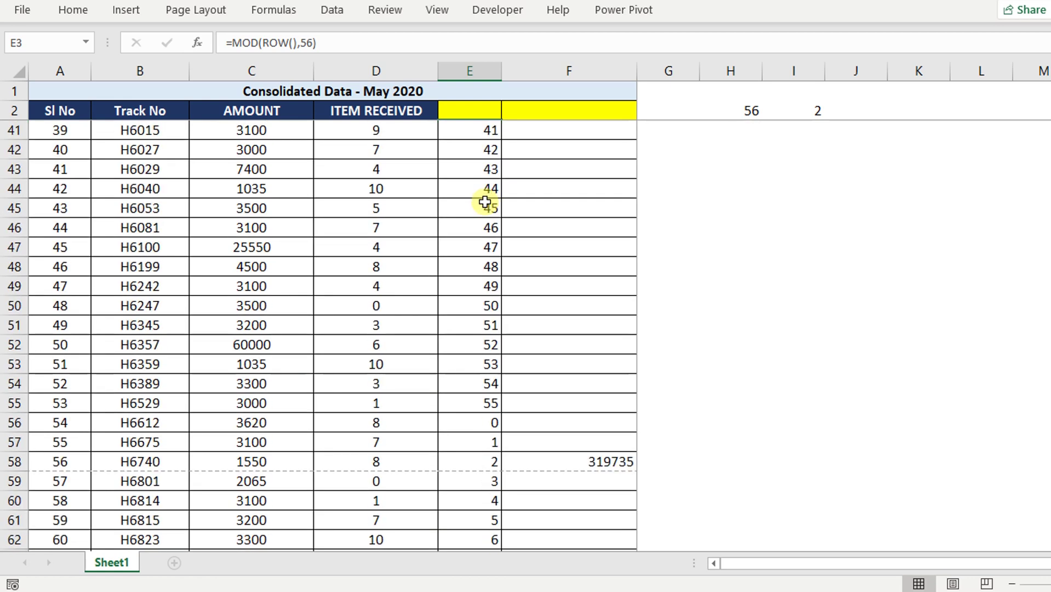
scroll(485, 202, down, 4)
click(486, 229)
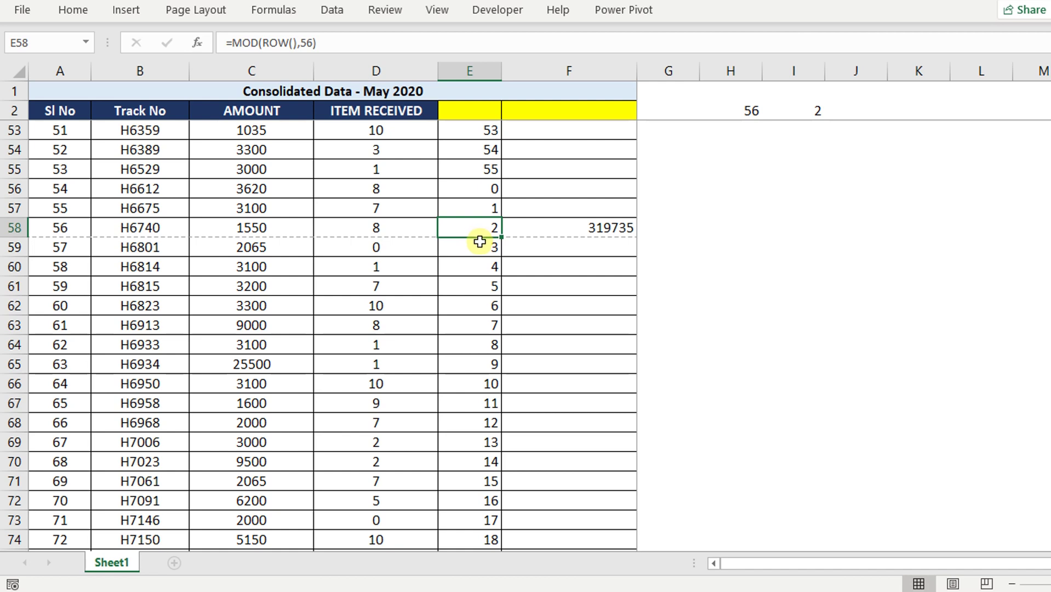
click(520, 231)
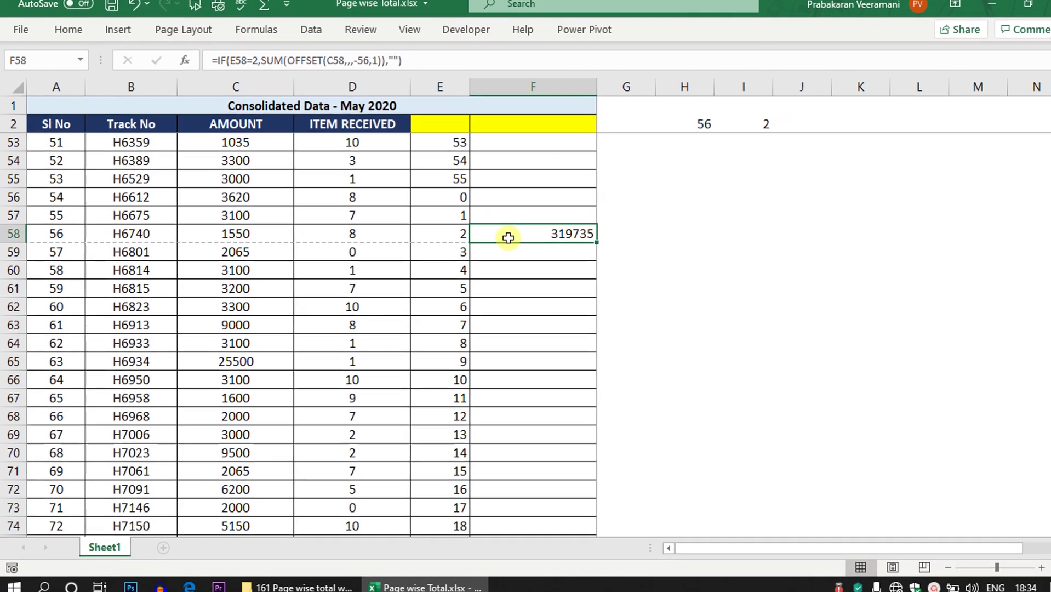
double_click(543, 232)
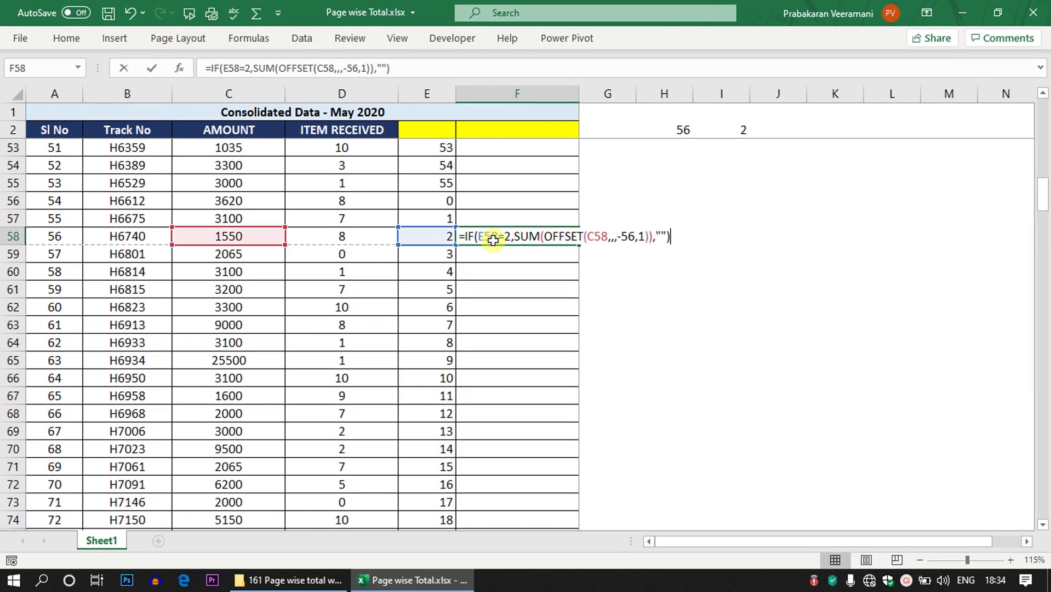
double_click(566, 236)
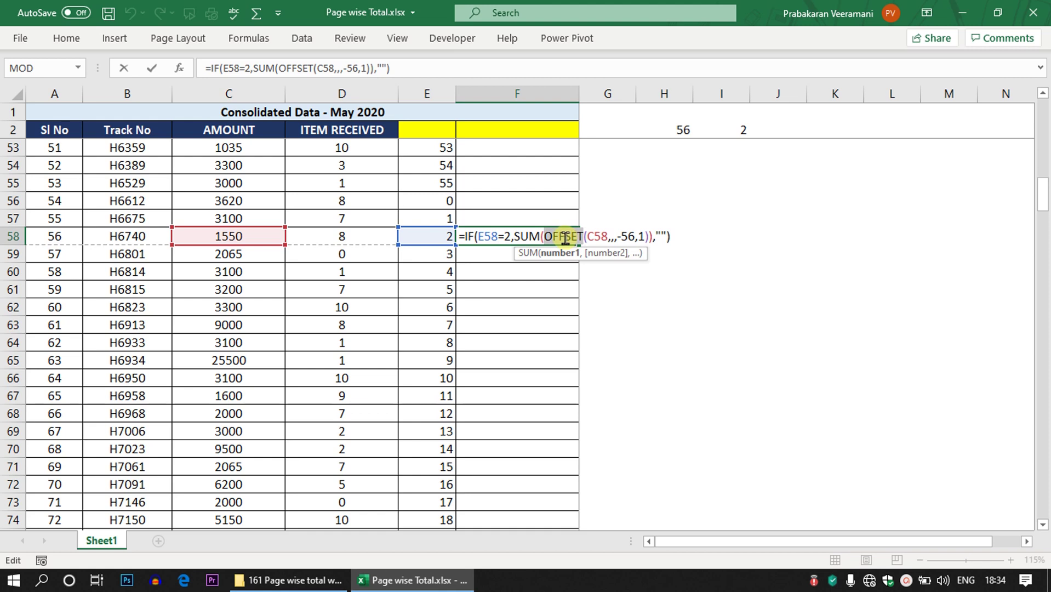
key(Escape)
key(ctrl+Home)
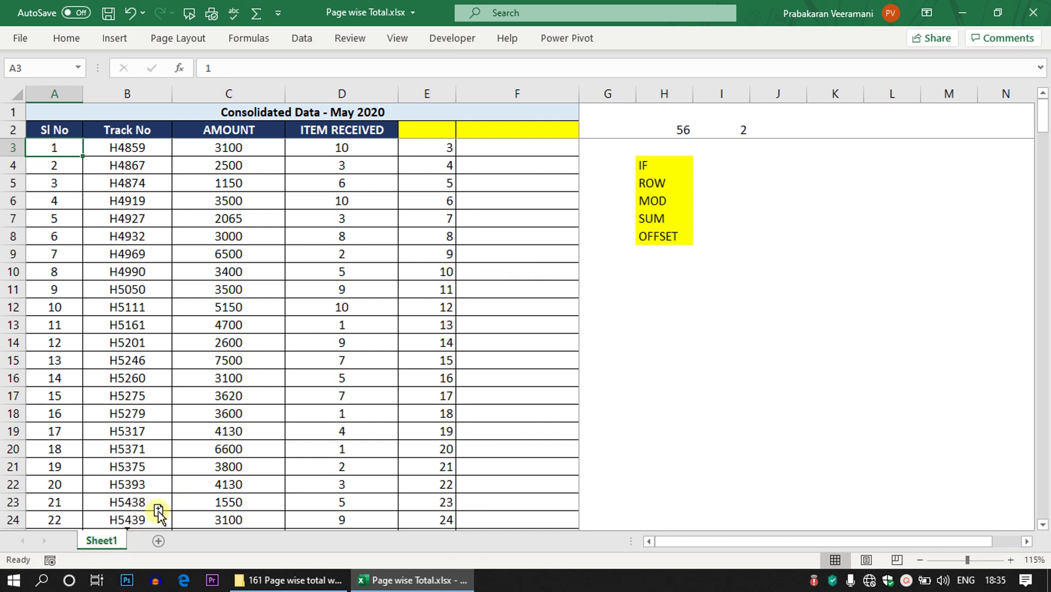
Duplicate Sheet1 as Sheet1 (2) and select rows 3 through 269
drag(164, 525, 164, 537)
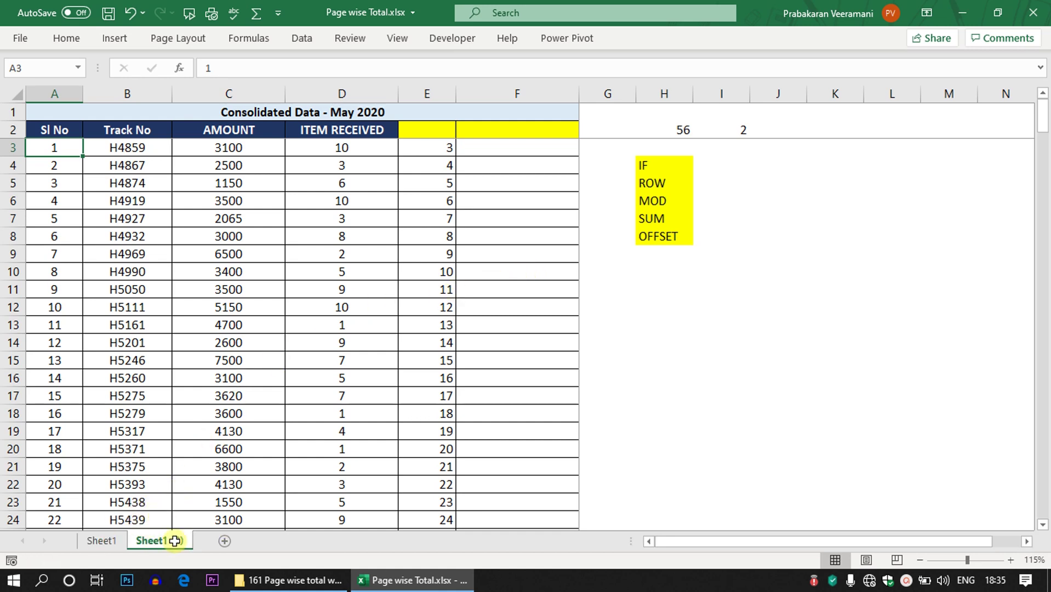
click(201, 324)
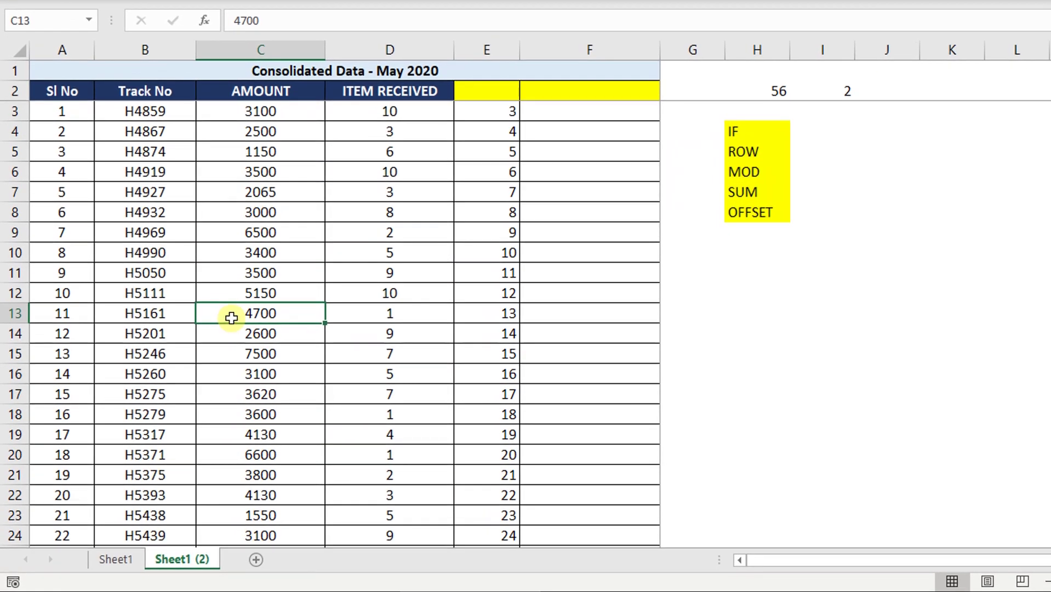
click(15, 110)
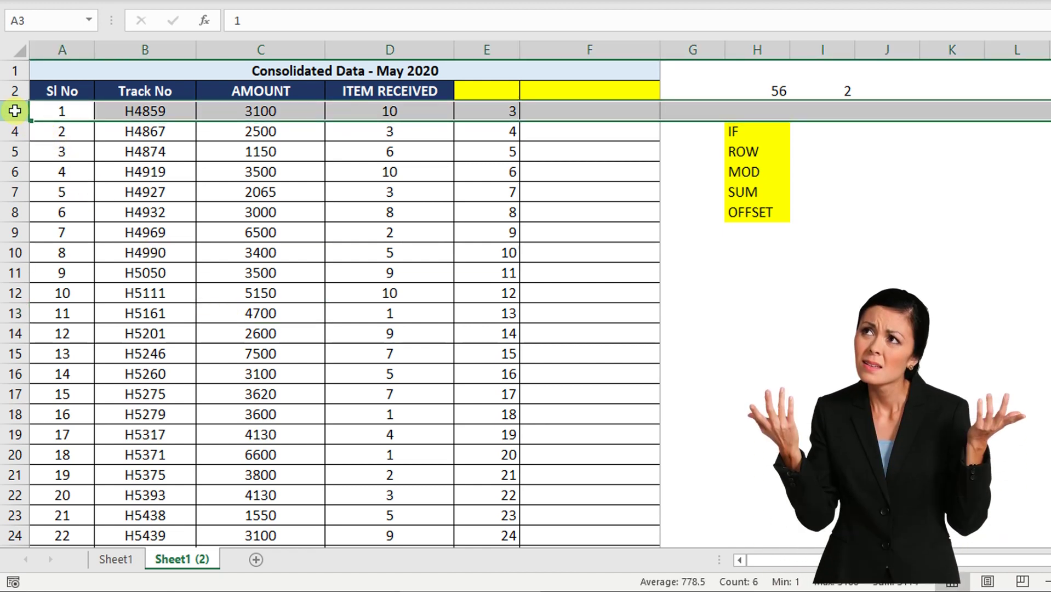
drag(15, 110, 11, 111)
Increase the height of the selected rows and open the print preview
scroll(223, 235, down, 5)
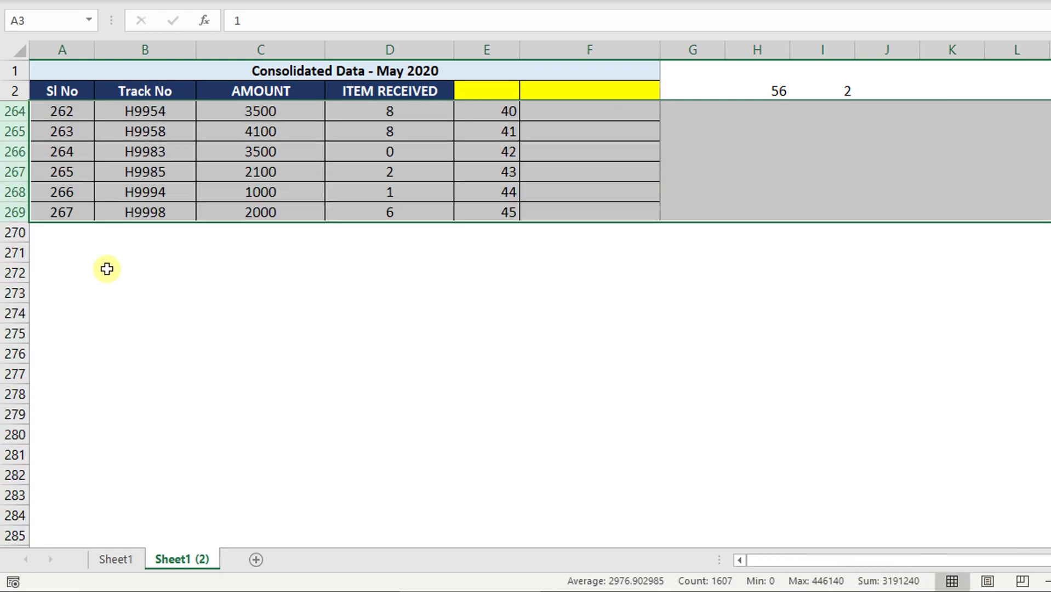
scroll(105, 268, up, 1)
drag(21, 262, 11, 277)
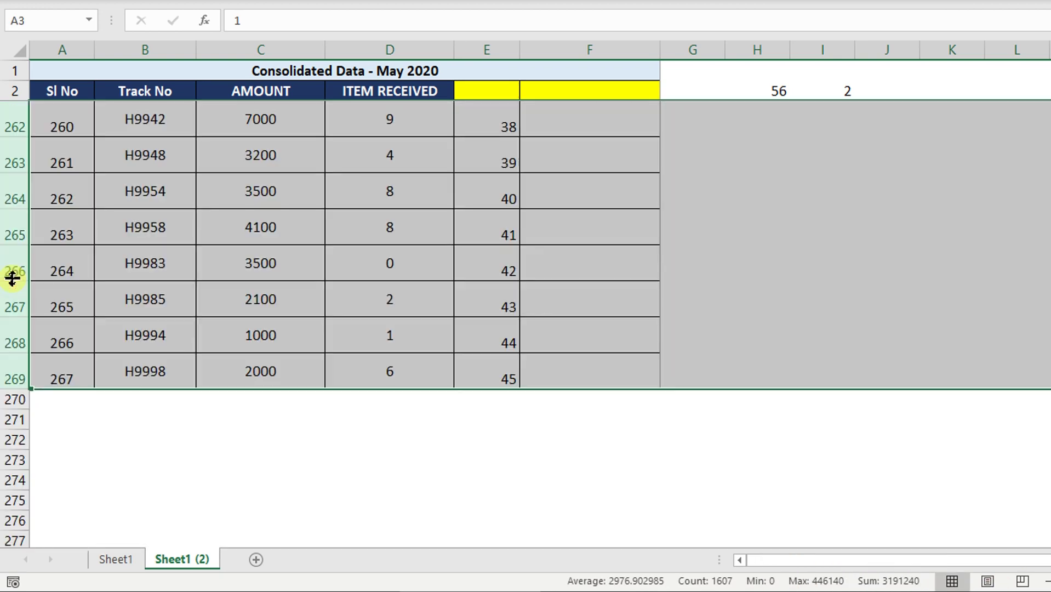
click(93, 259)
key(ctrl+Home)
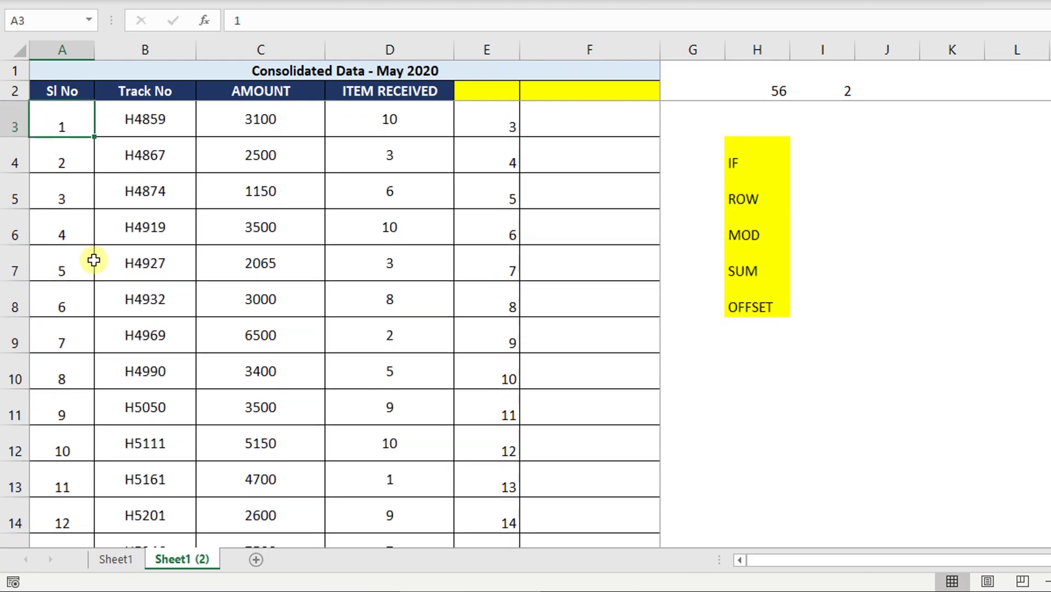
key(ctrl+p)
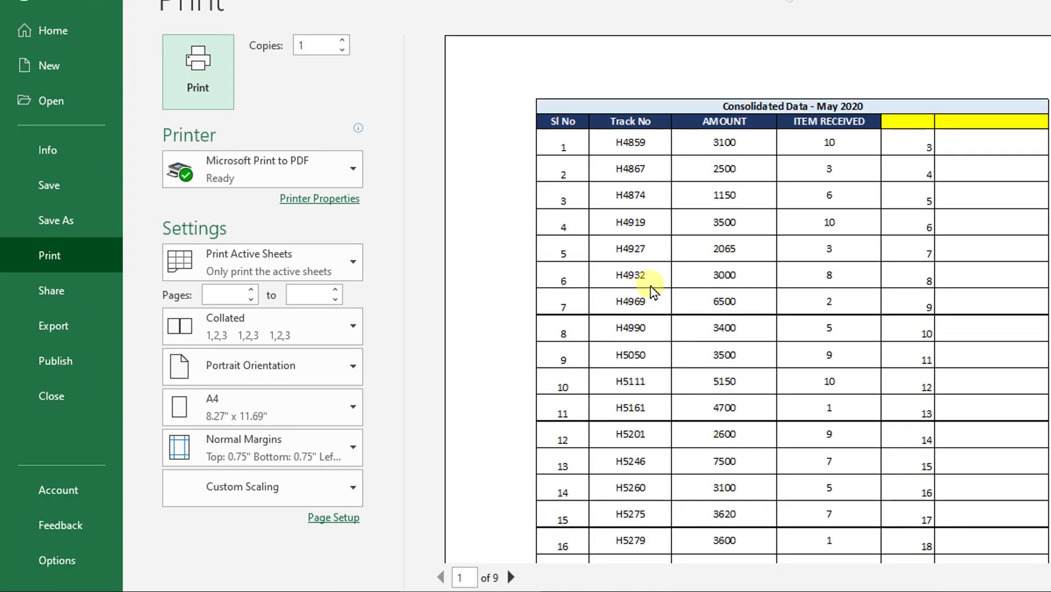
Look through print preview pages 1 and 2, then close the preview
scroll(652, 296, down, 8)
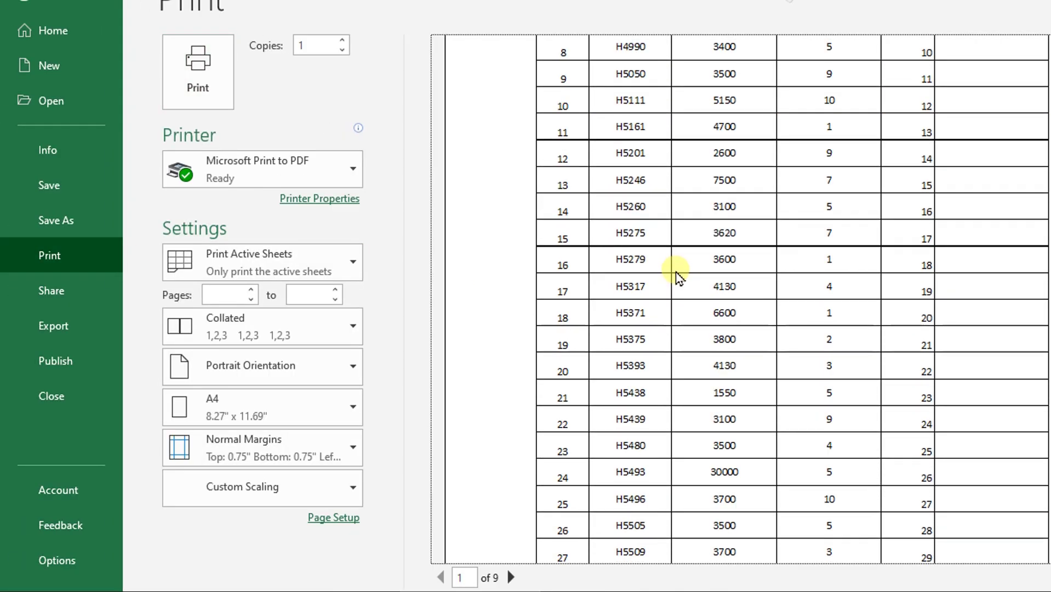
scroll(674, 277, down, 3)
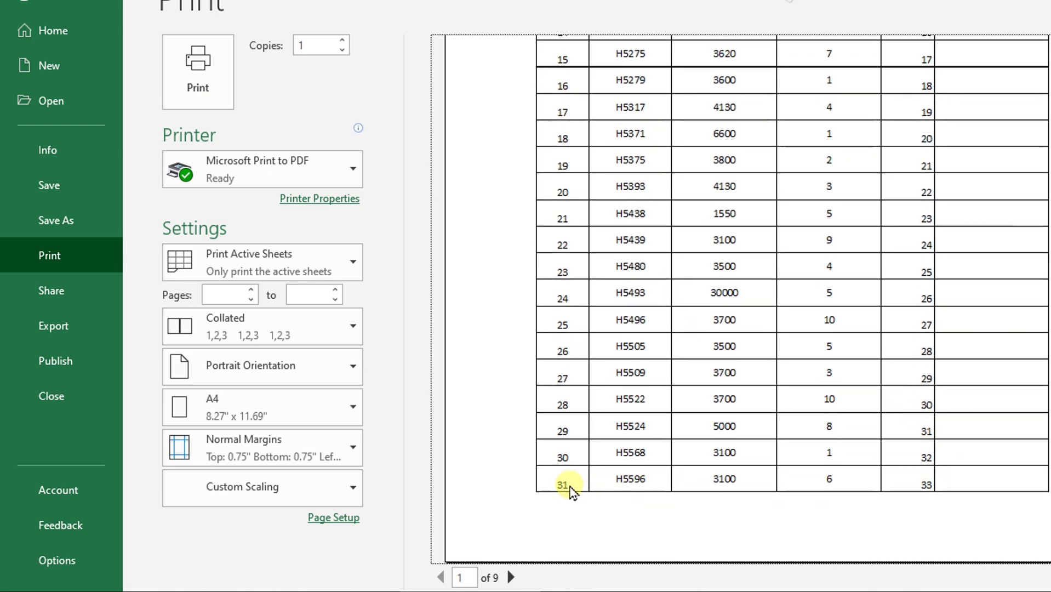
click(512, 577)
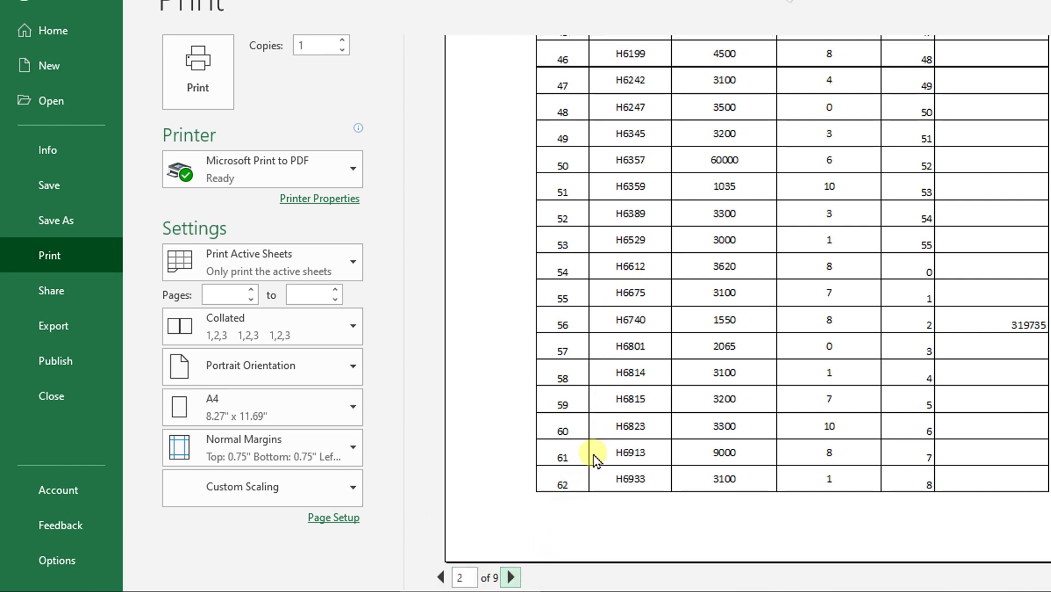
key(Escape)
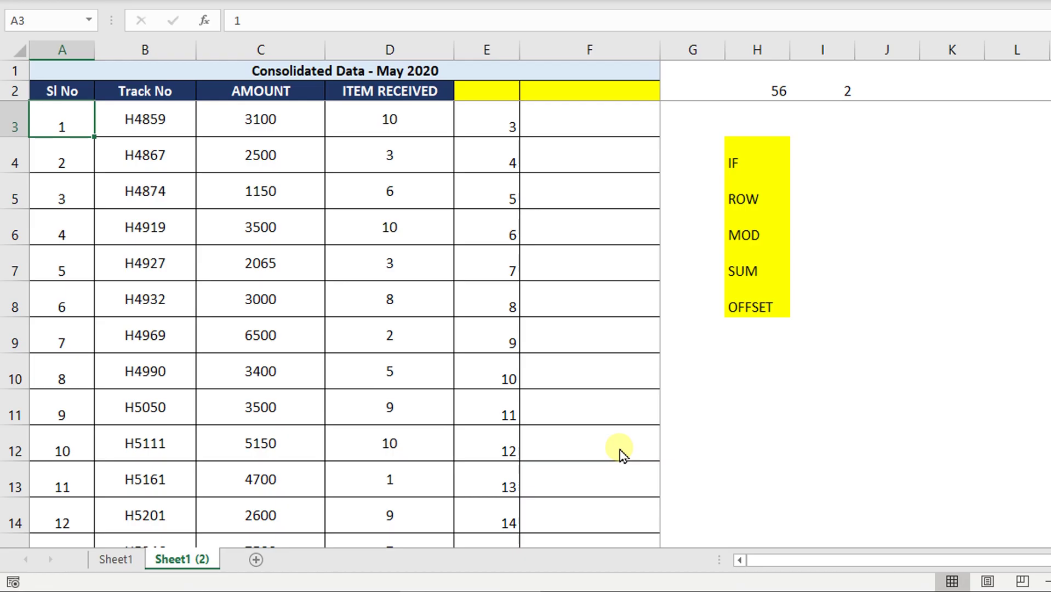
Change the page size in H2 from 56 to 31
click(713, 353)
key(ctrl+Home)
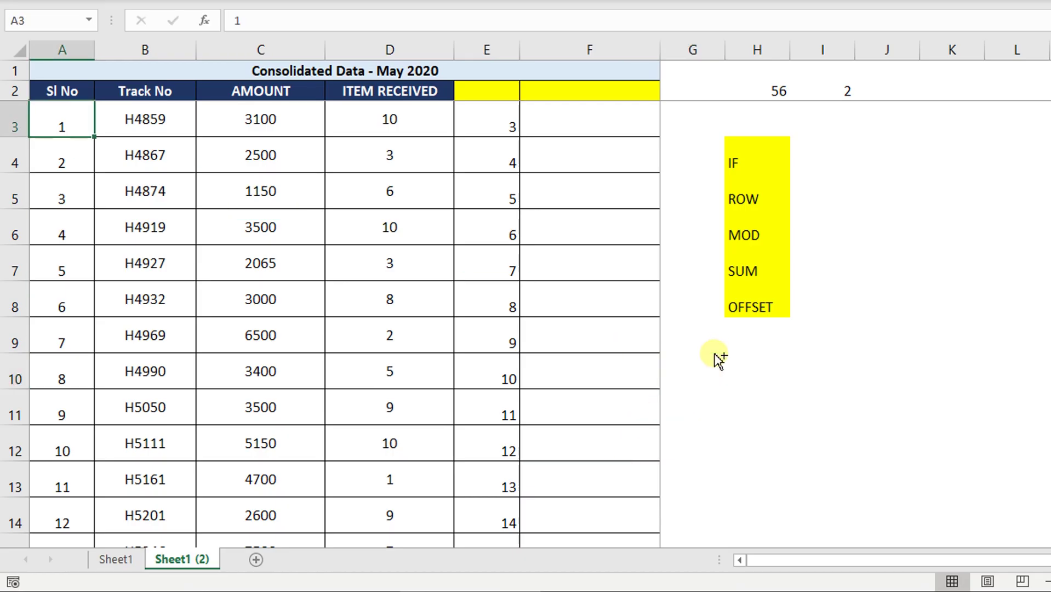
click(507, 123)
double_click(508, 124)
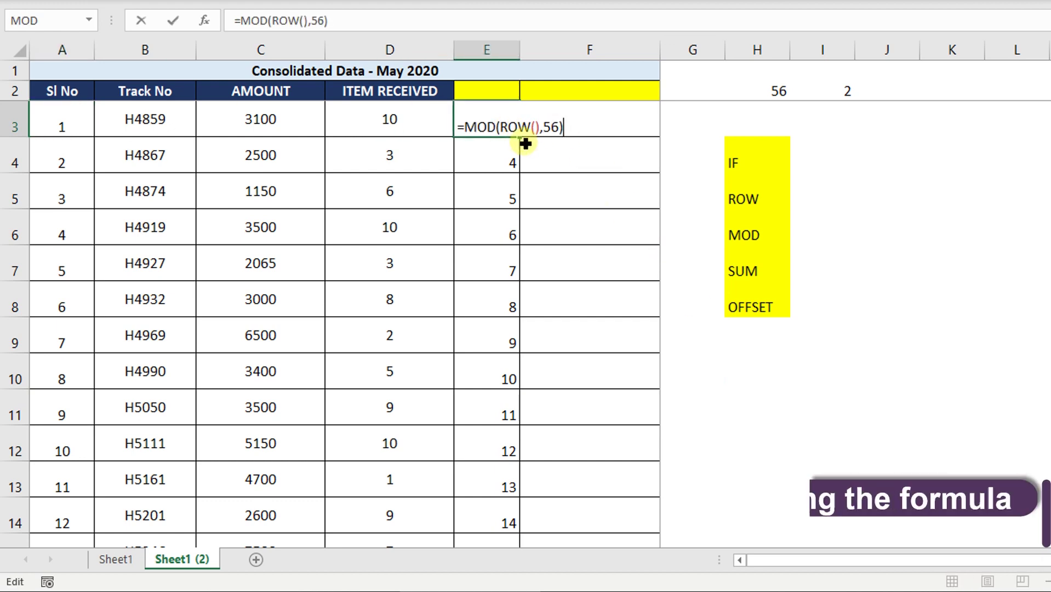
click(768, 87)
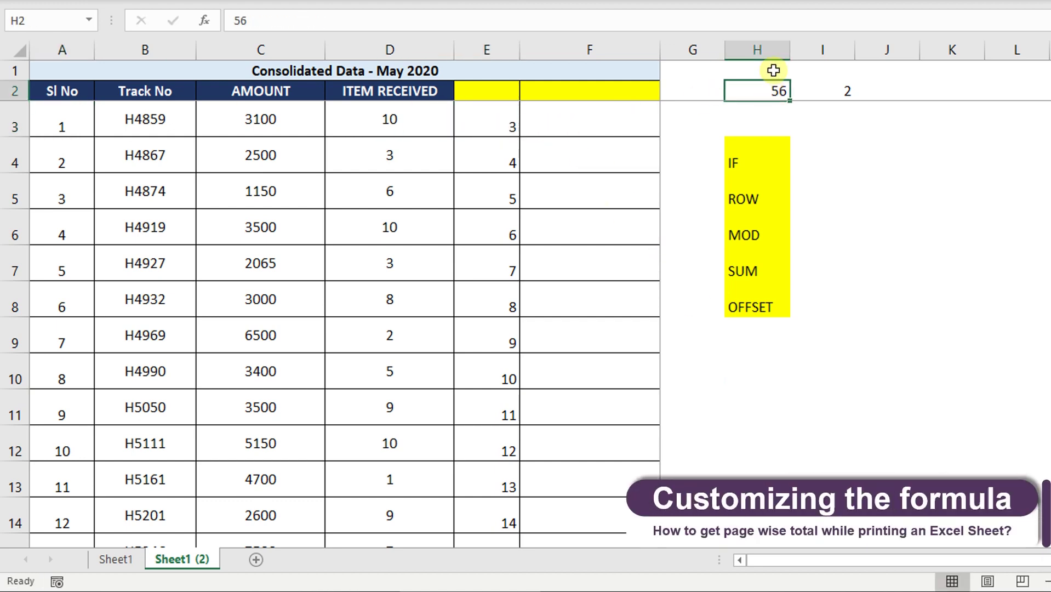
text(31)
key(Tab)
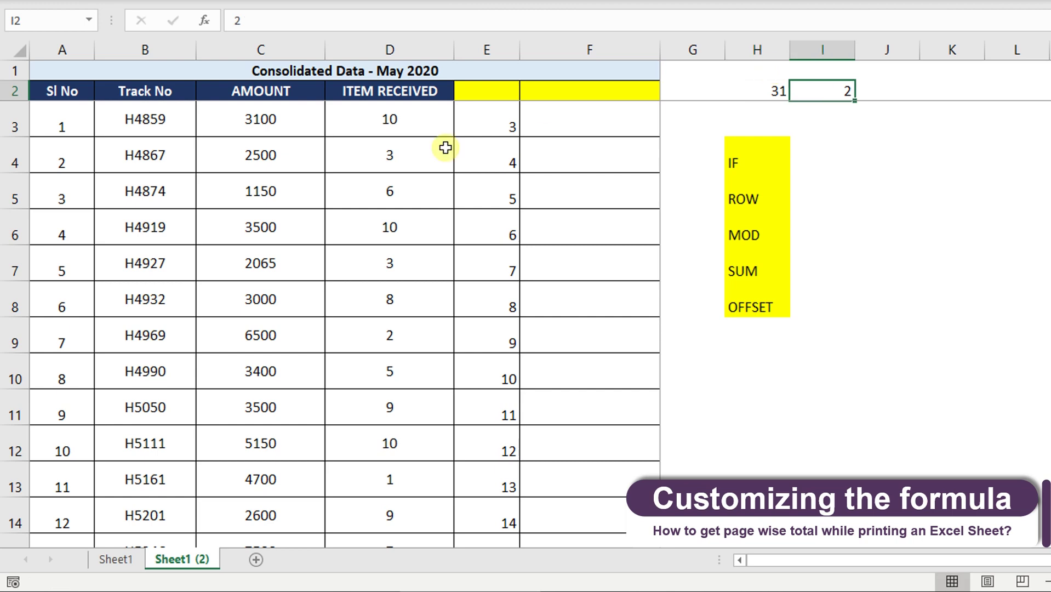
Change E3 to =MOD(ROW(),31) and fill it down column E
click(501, 127)
double_click(501, 127)
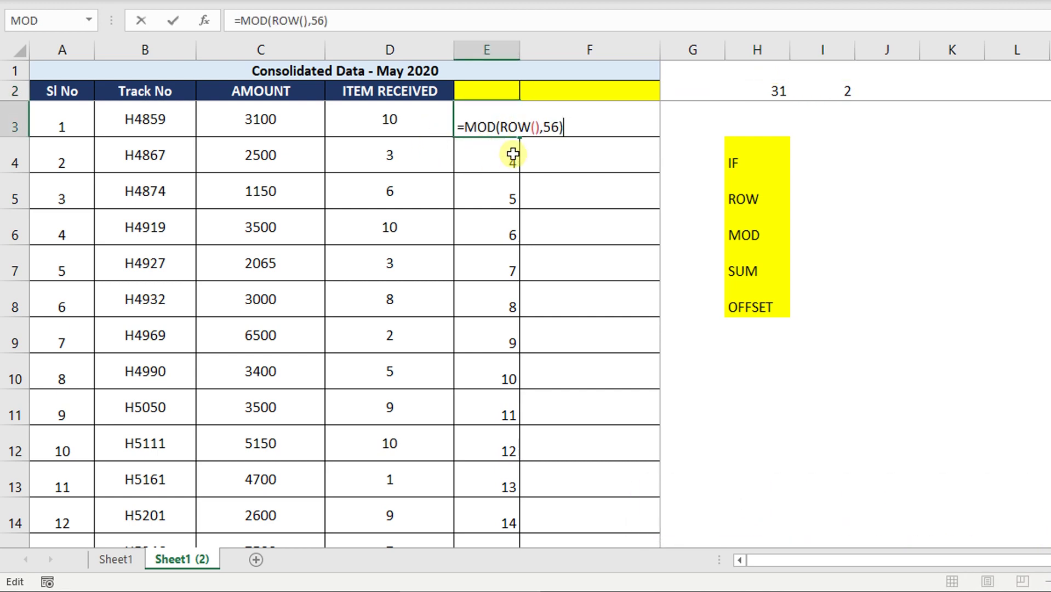
double_click(552, 128)
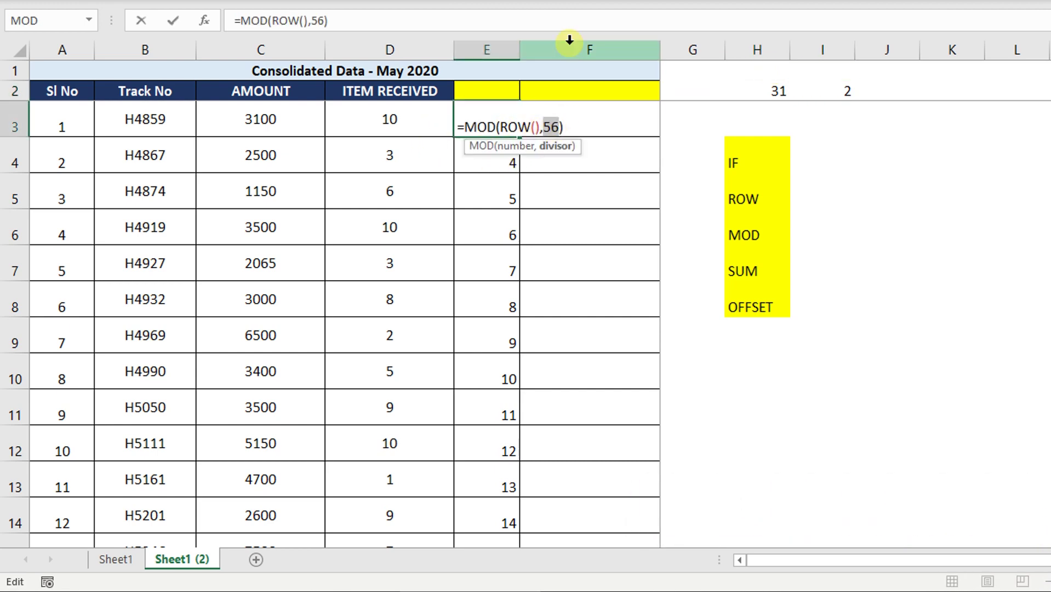
text(3)
key(Return)
text(3)
key(Escape)
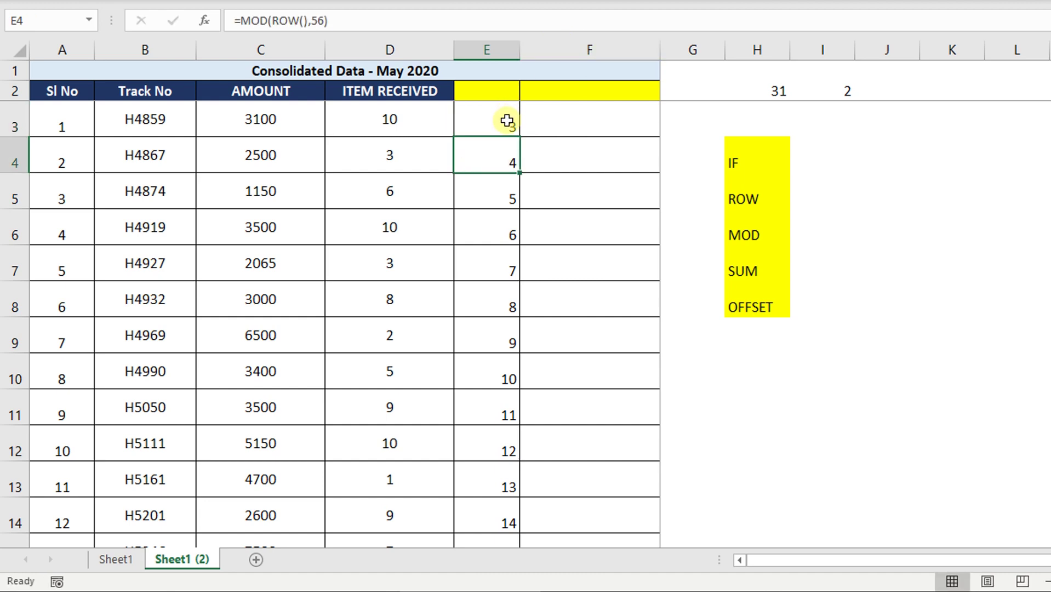
click(507, 121)
double_click(520, 138)
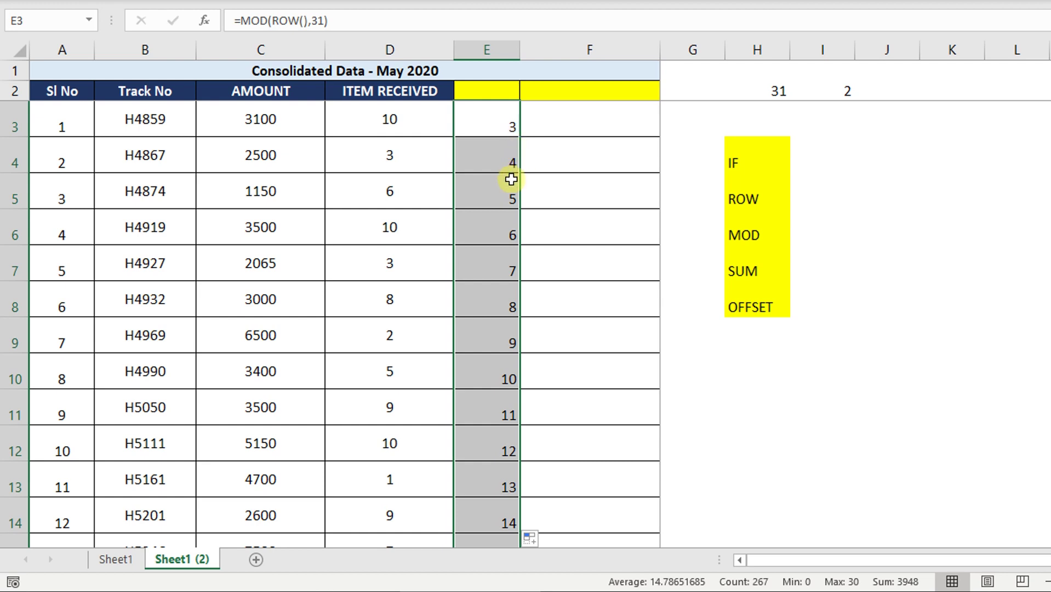
scroll(511, 180, down, 6)
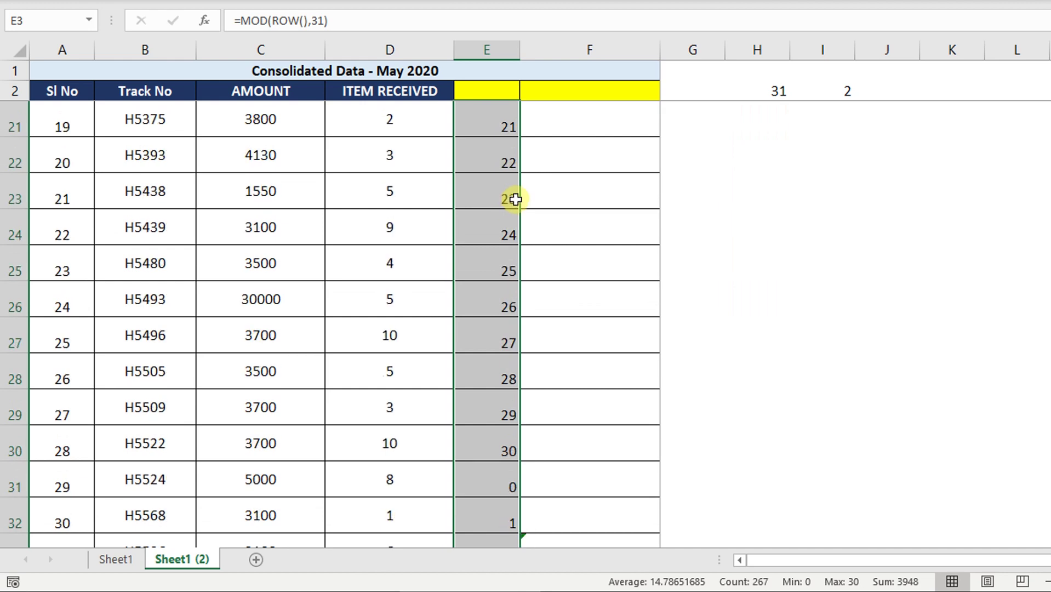
scroll(515, 199, down, 2)
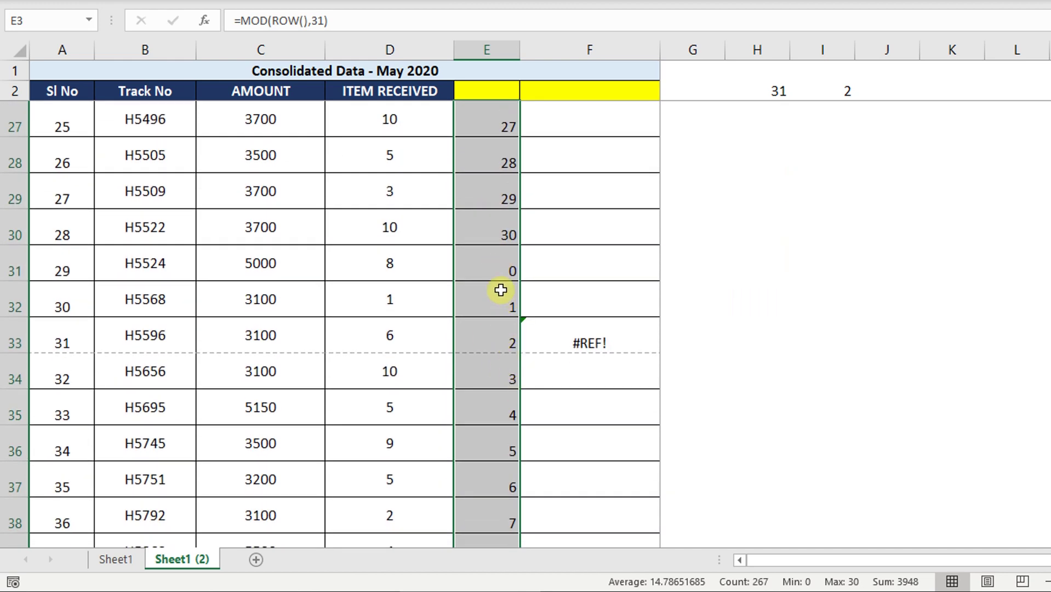
click(80, 340)
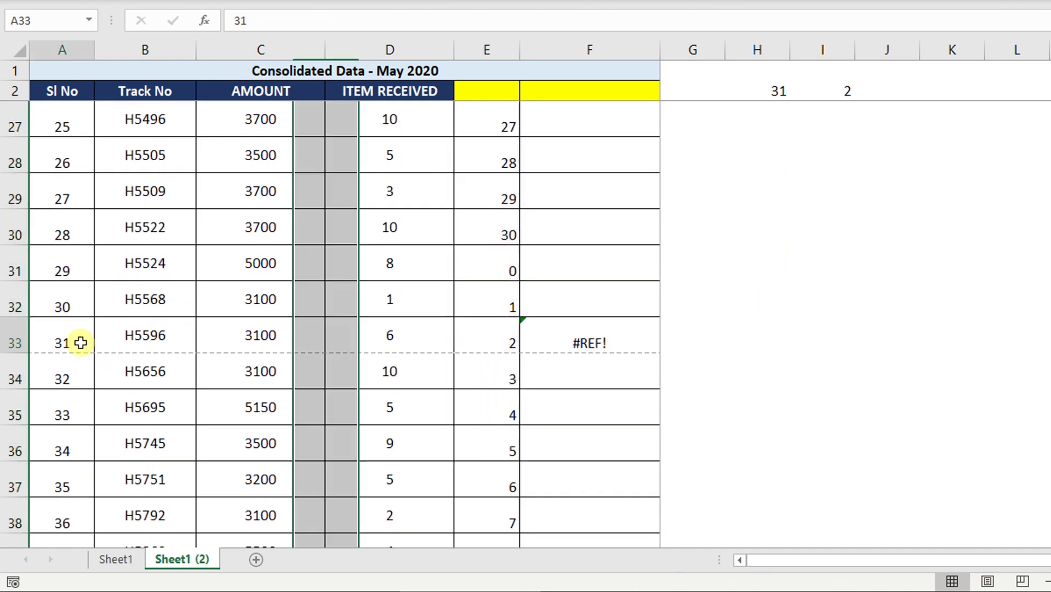
click(484, 335)
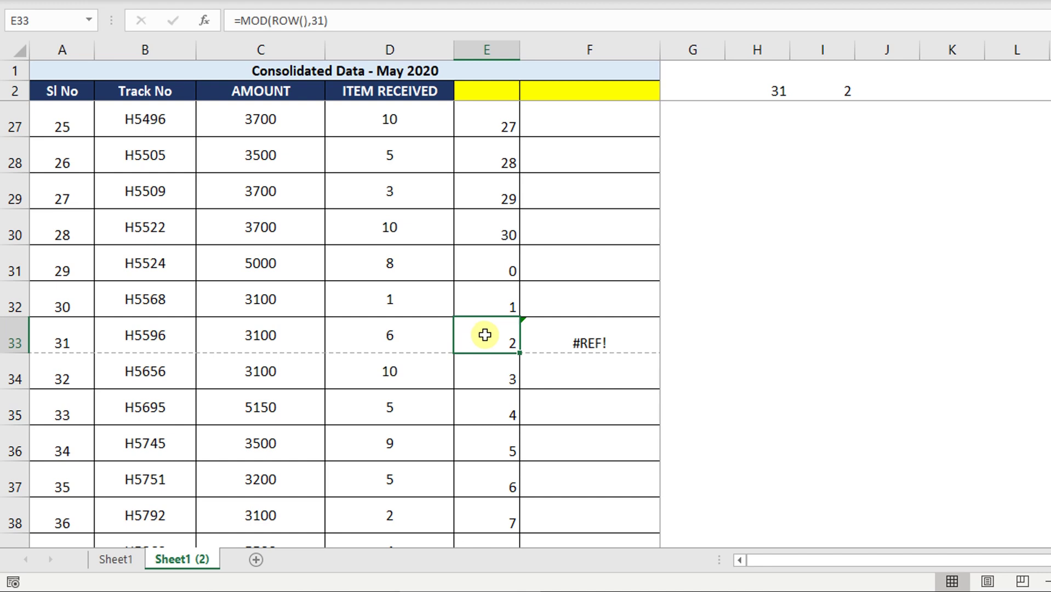
scroll(486, 331, down, 8)
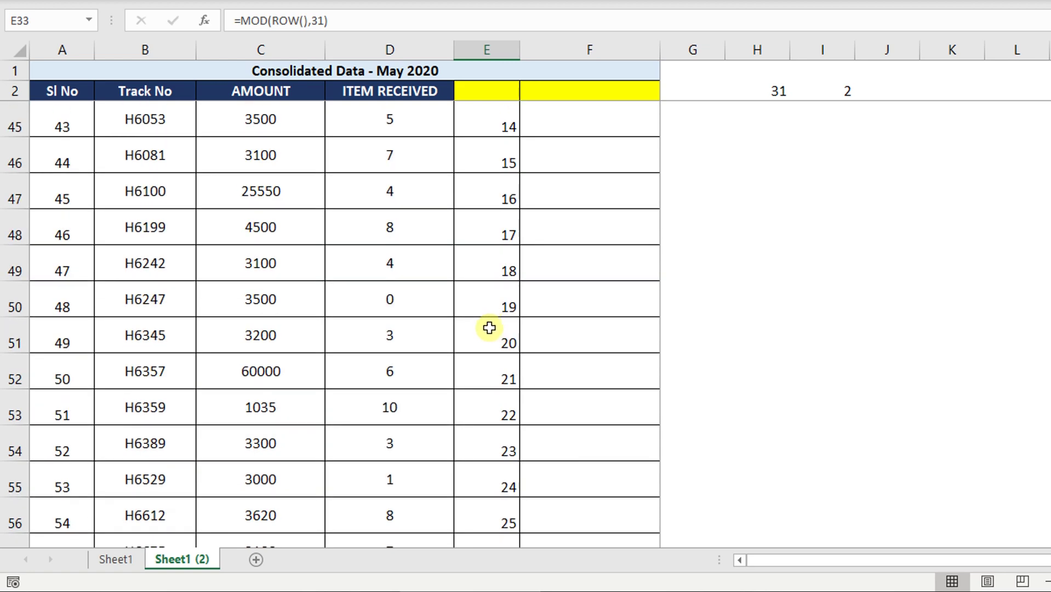
scroll(488, 327, down, 2)
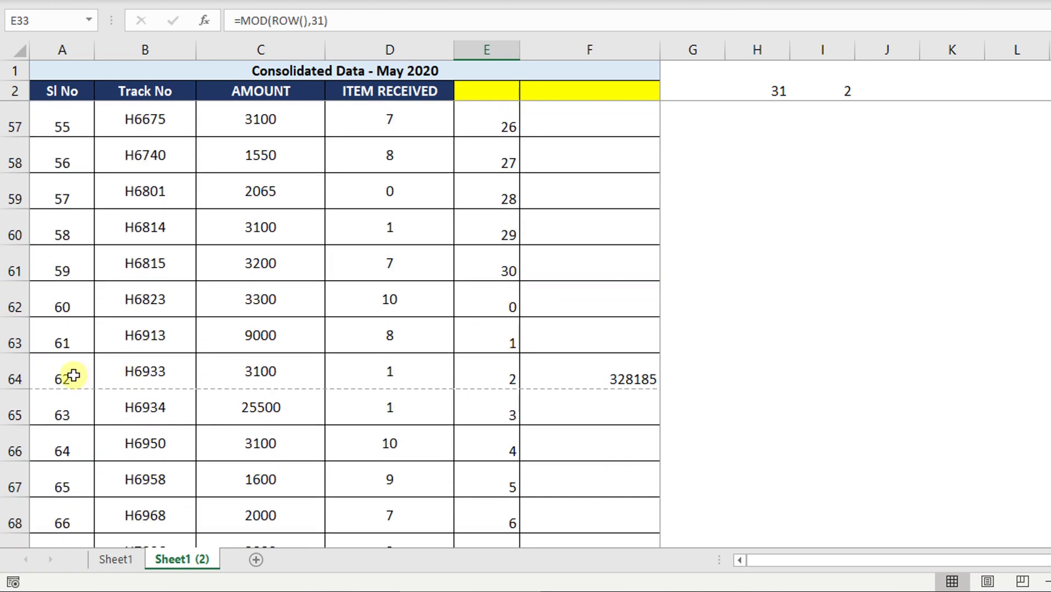
click(504, 371)
click(579, 377)
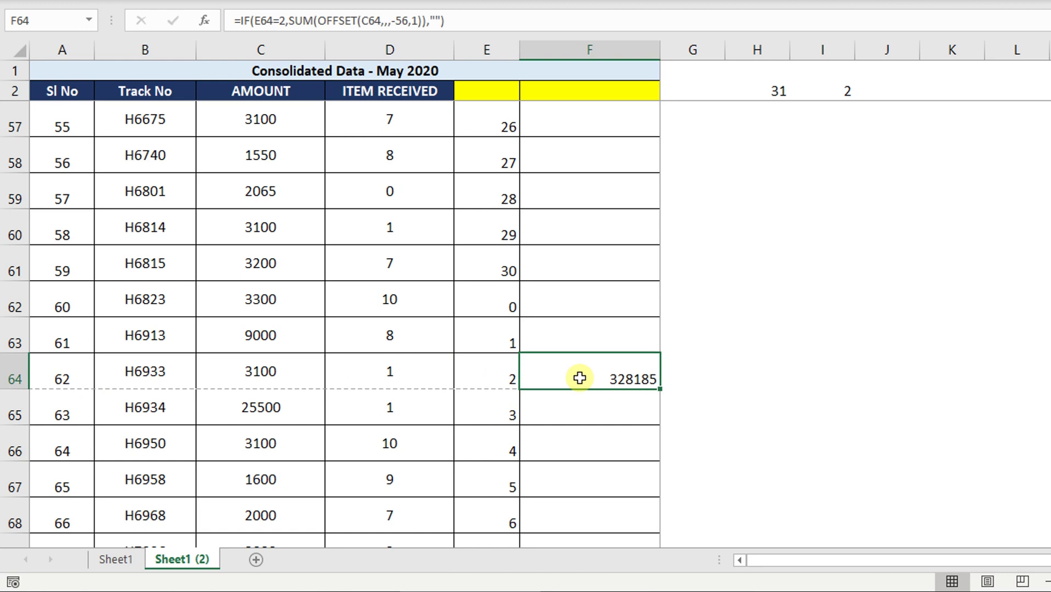
key(ctrl+Home)
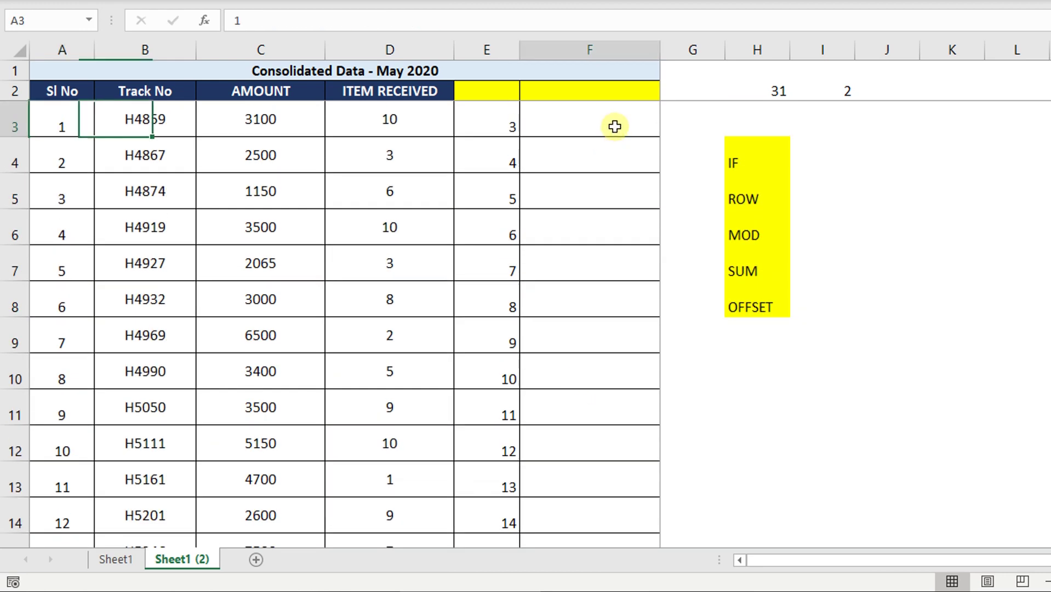
Change F3's OFFSET row count from 56 to 31 and fill it down column F
click(614, 127)
double_click(614, 127)
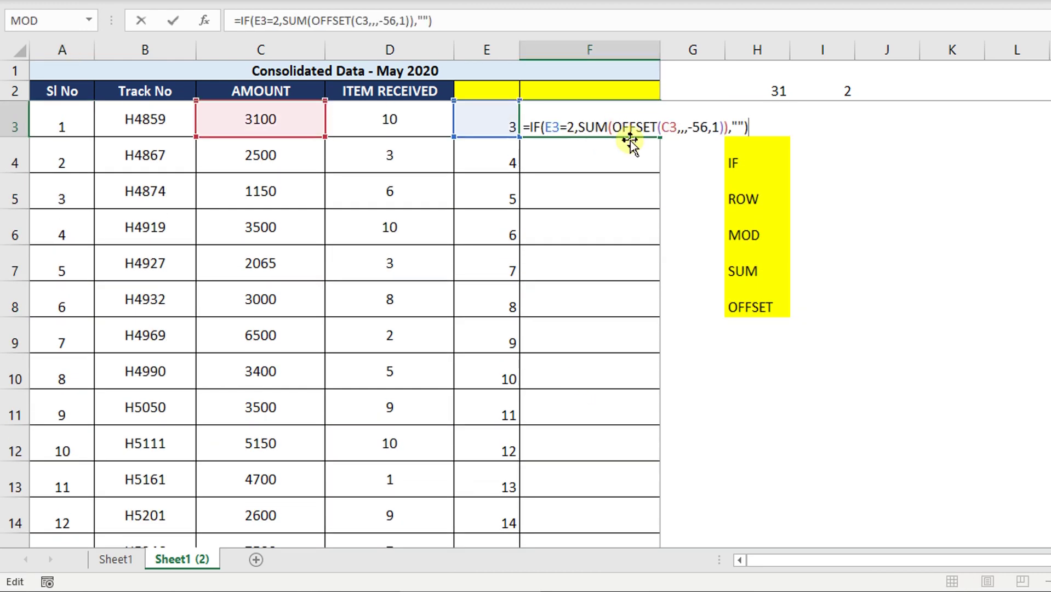
drag(693, 128, 707, 127)
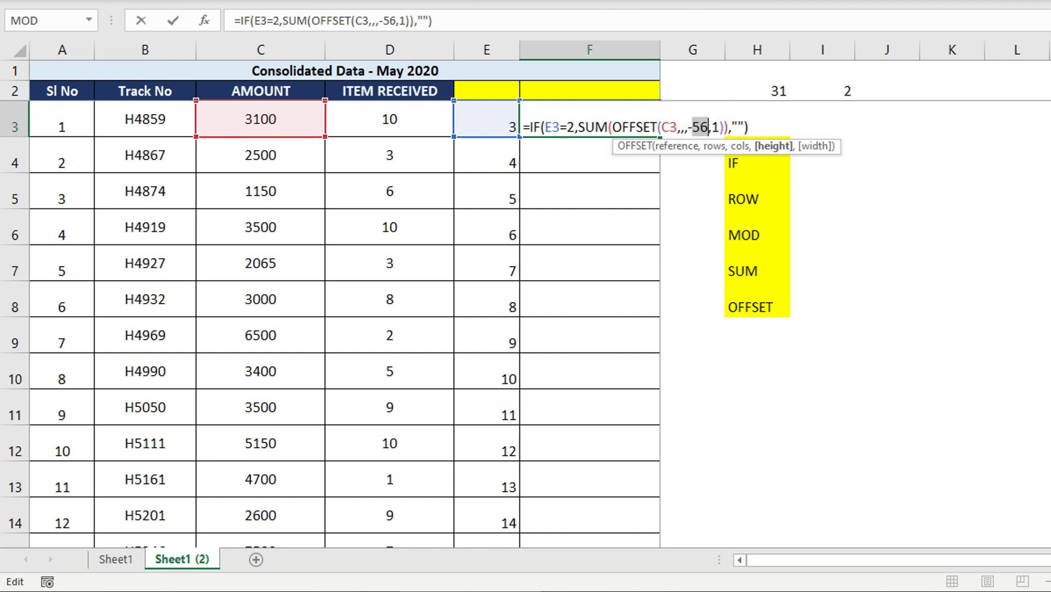
text(3)
key(ctrl+z)
key(Return)
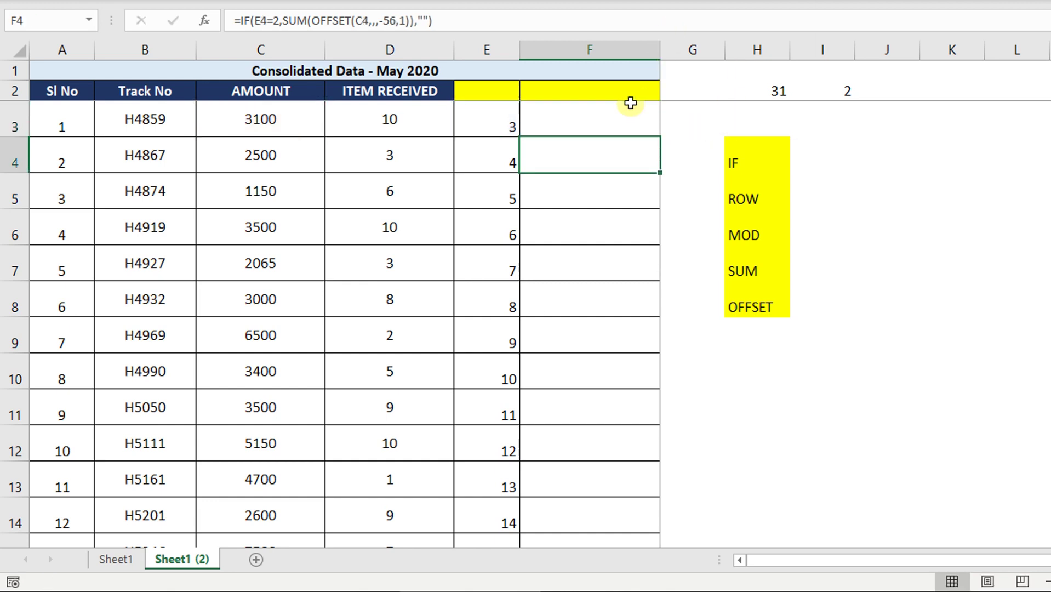
click(630, 103)
double_click(660, 137)
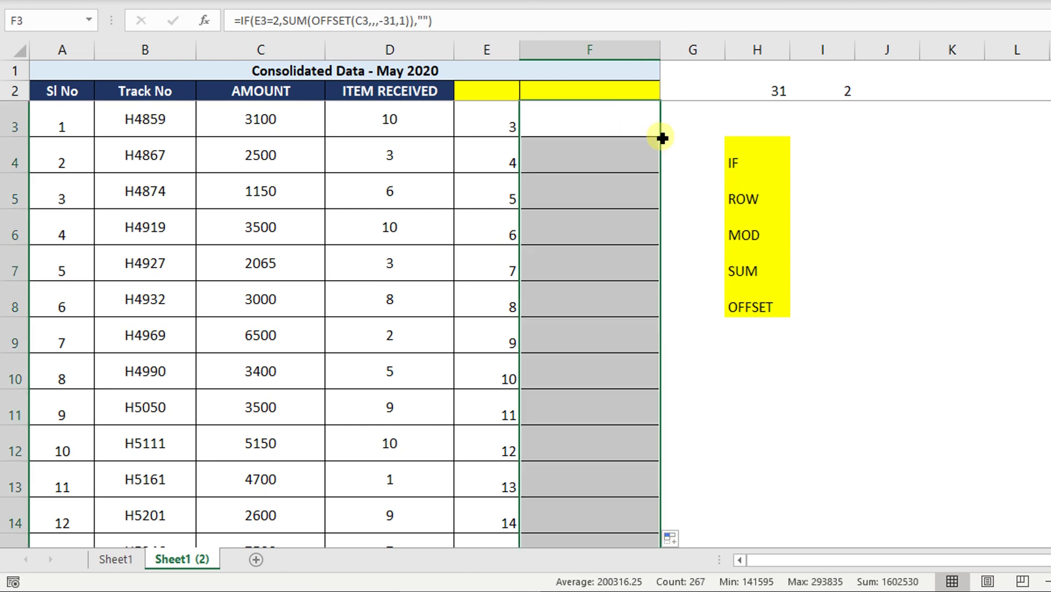
scroll(635, 197, down, 10)
scroll(624, 258, up, 2)
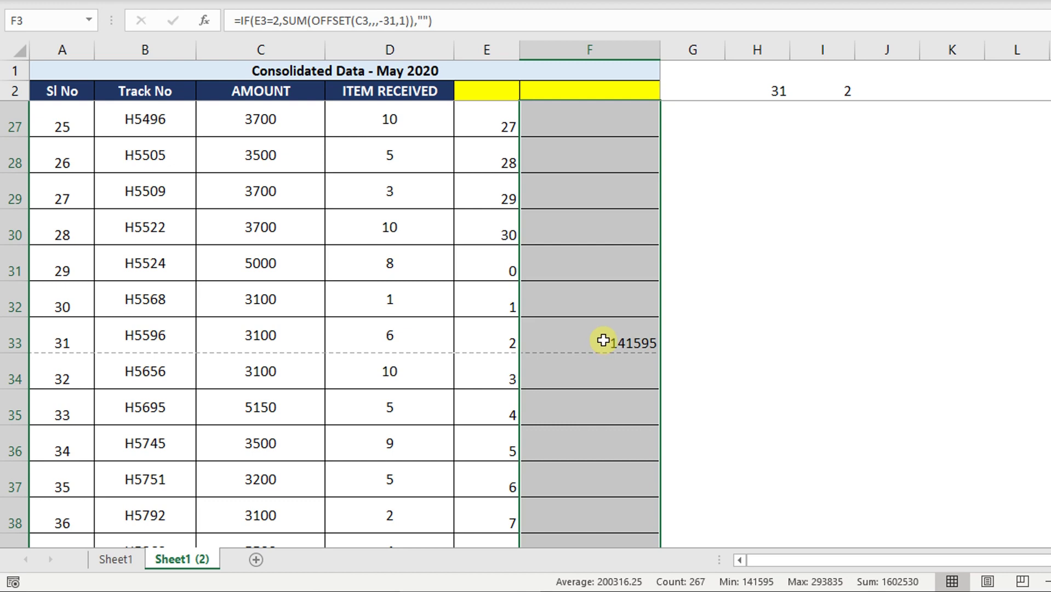
Verify that F33 now shows the subtotal 141595 for the 31 rows above
click(482, 331)
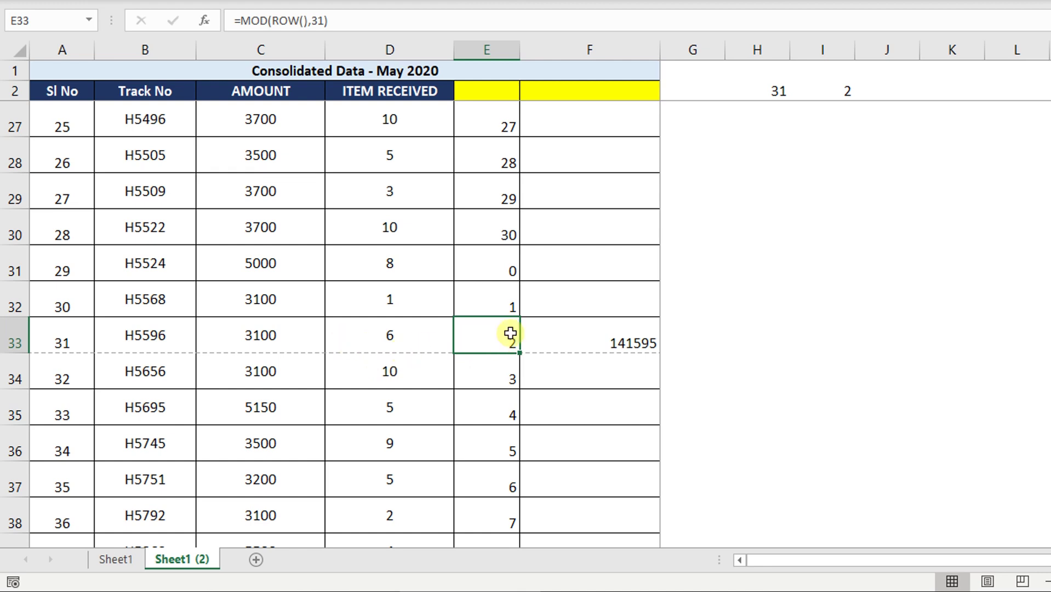
click(570, 333)
double_click(404, 22)
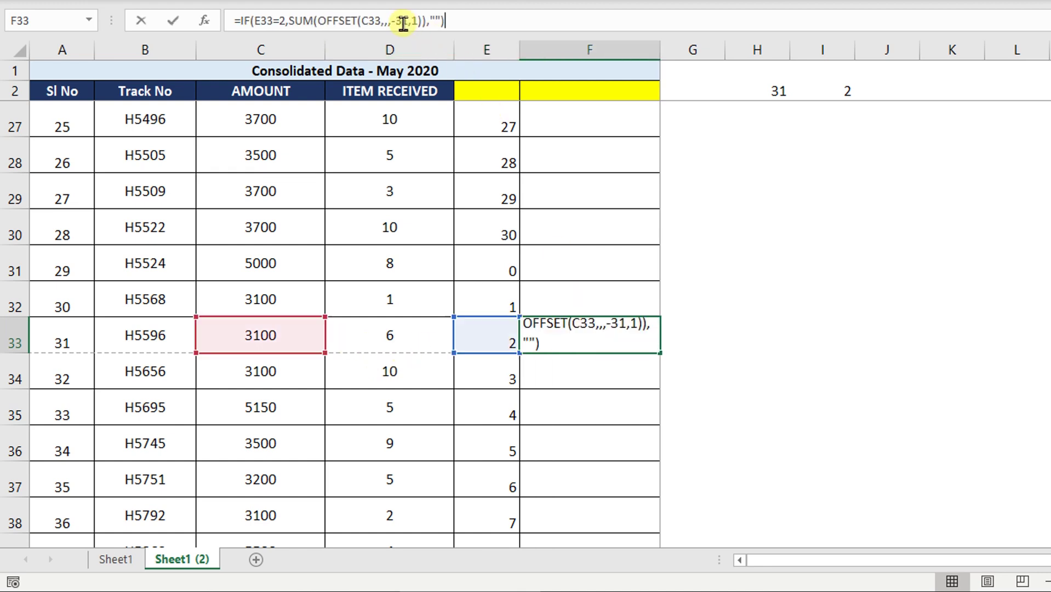
key(ctrl+Return)
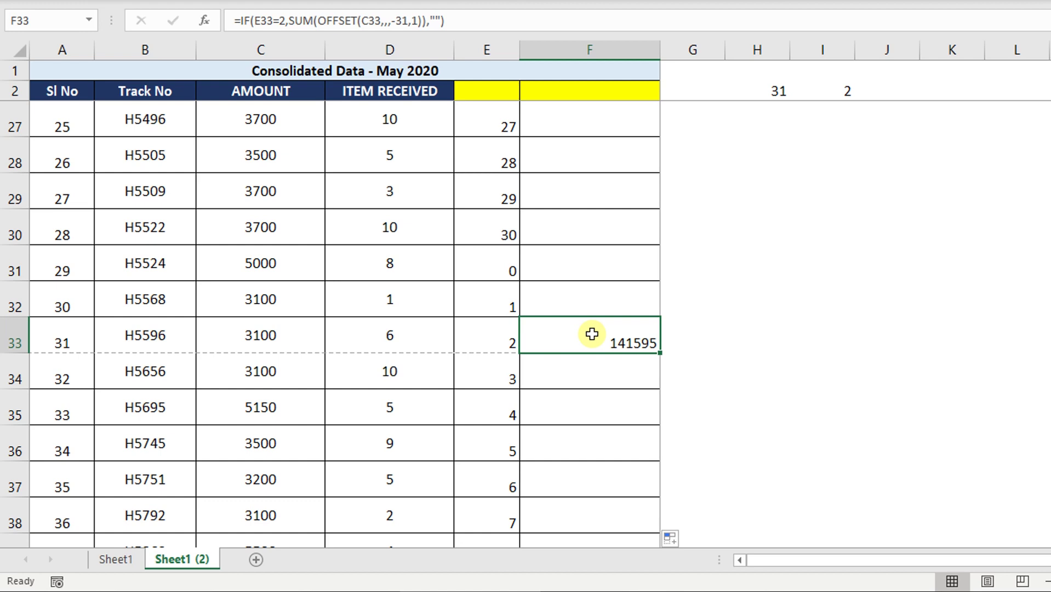
key(ctrl+Home)
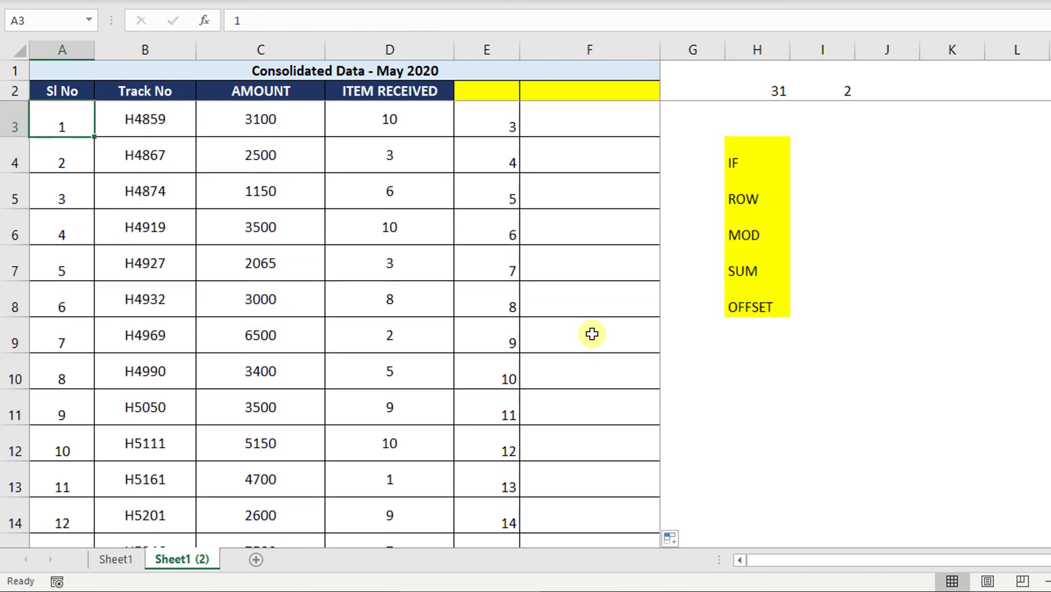
click(603, 120)
key(F2)
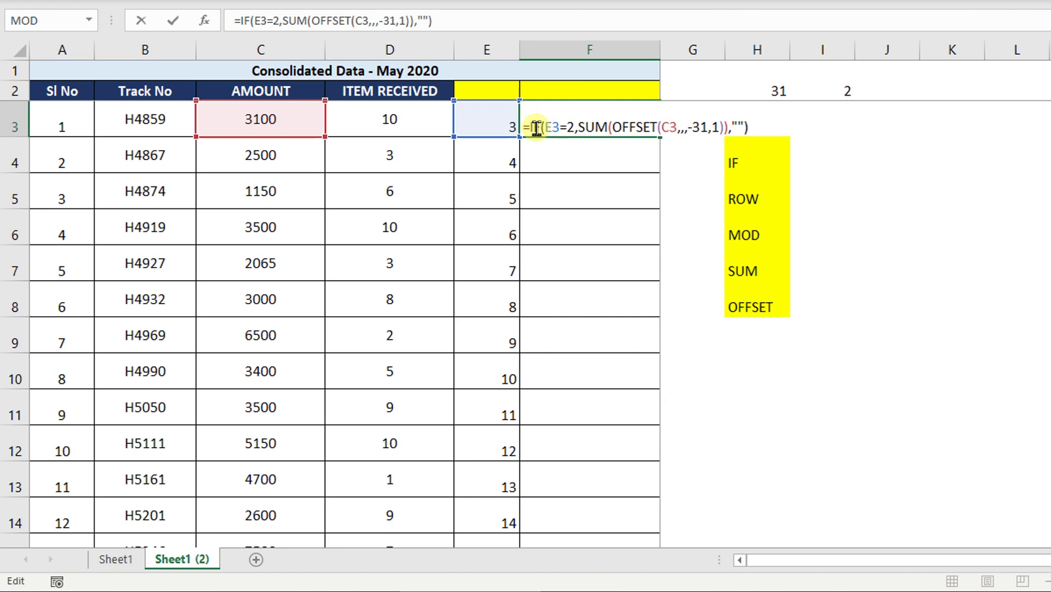
key(Escape)
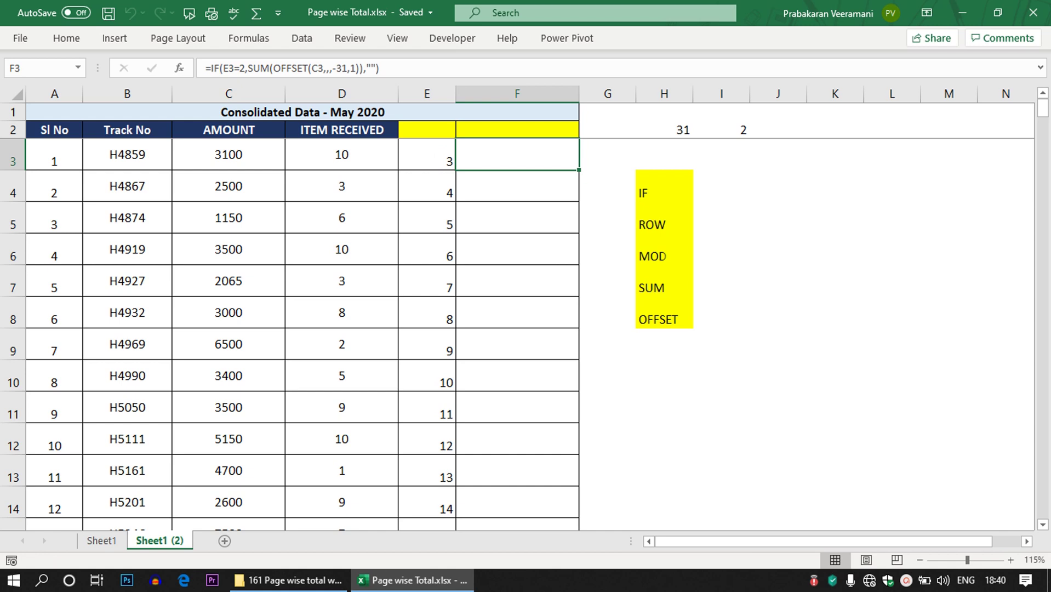
double_click(499, 162)
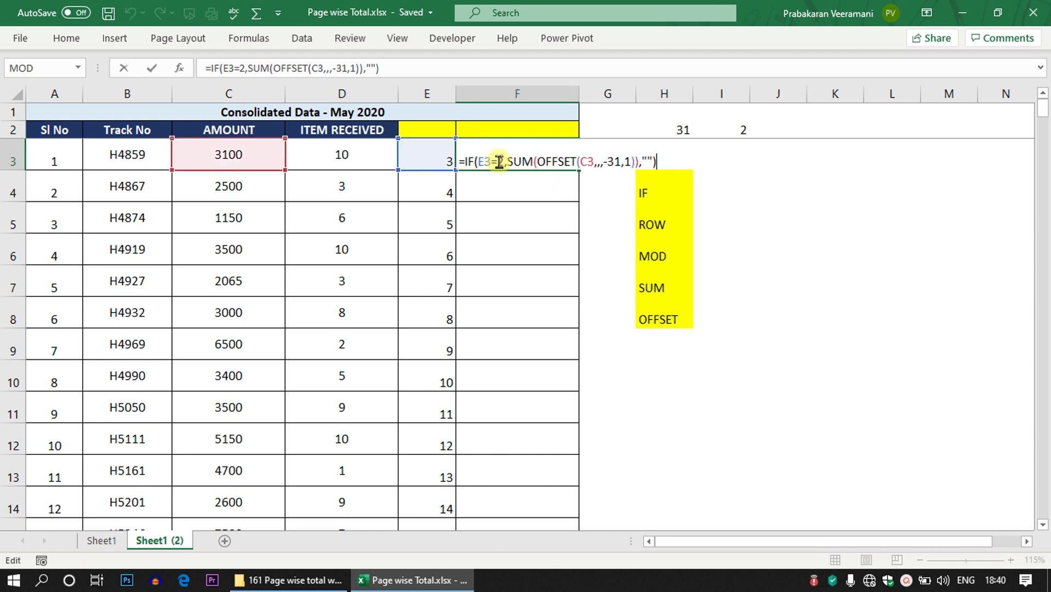
key(Escape)
double_click(447, 159)
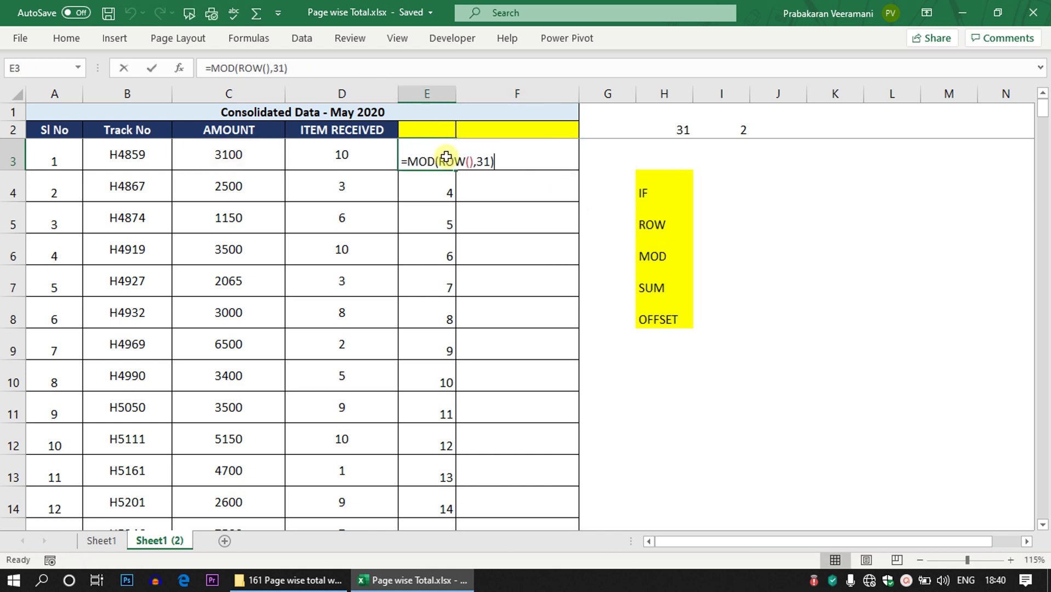
key(Escape)
double_click(476, 161)
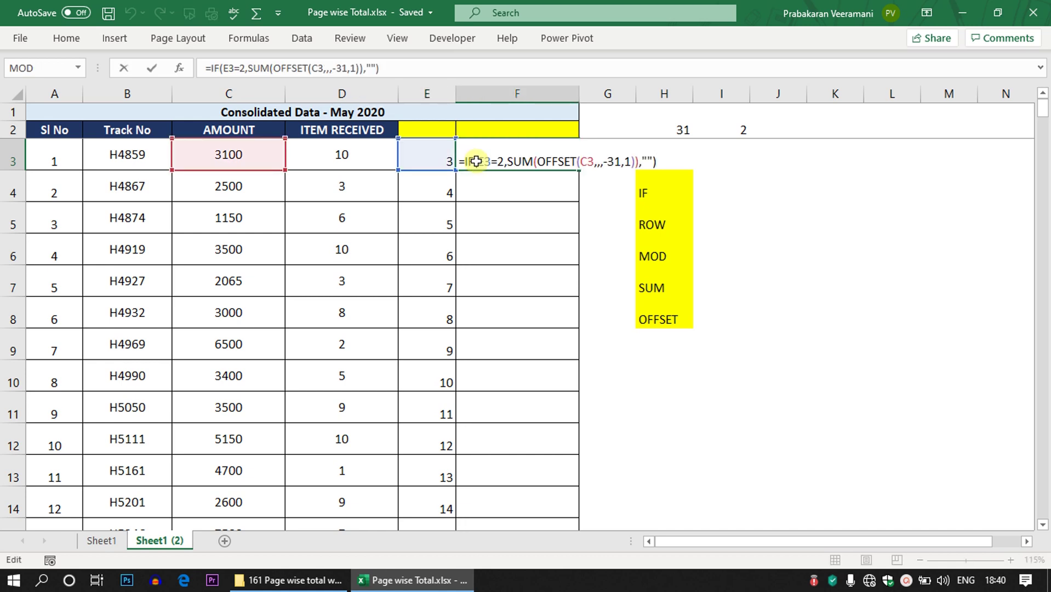
key(Escape)
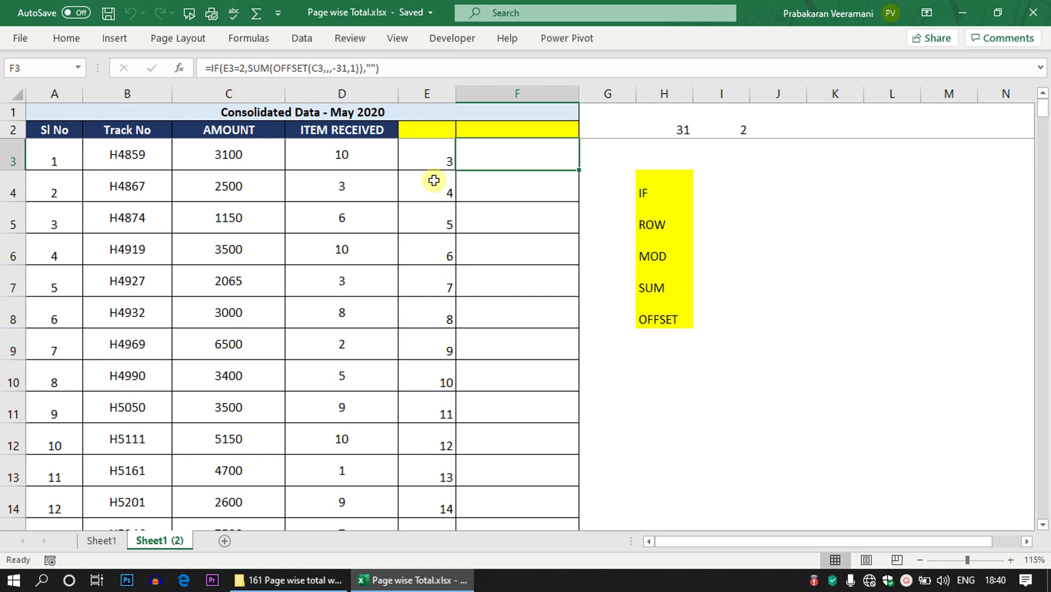
double_click(481, 163)
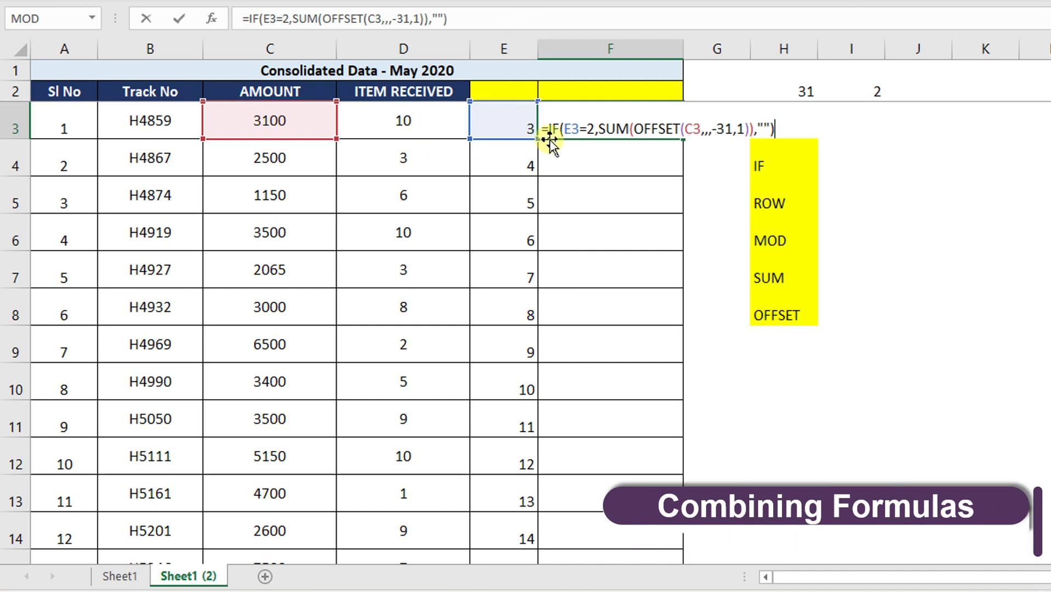
Replace the E3 reference in F3's formula with MOD(ROW(),31) copied from E3
double_click(571, 128)
key(Escape)
click(527, 123)
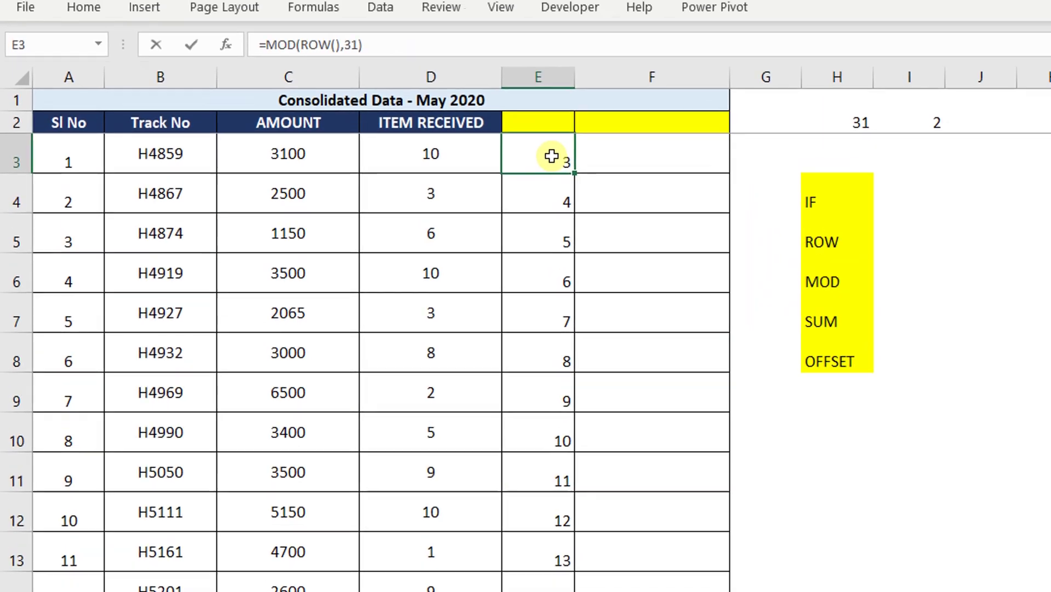
double_click(490, 130)
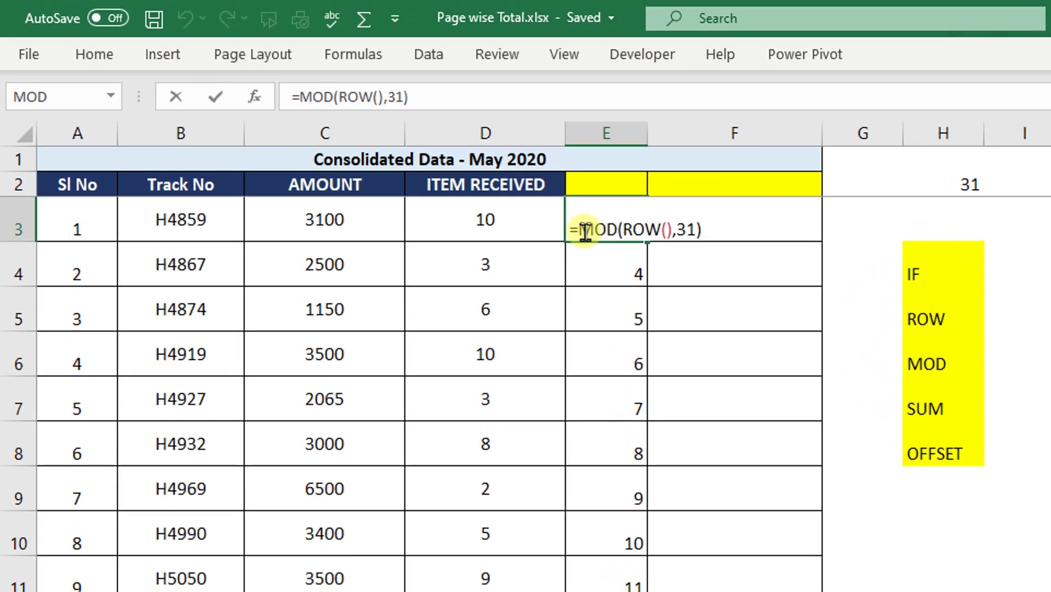
drag(580, 232, 744, 235)
key(ctrl+c)
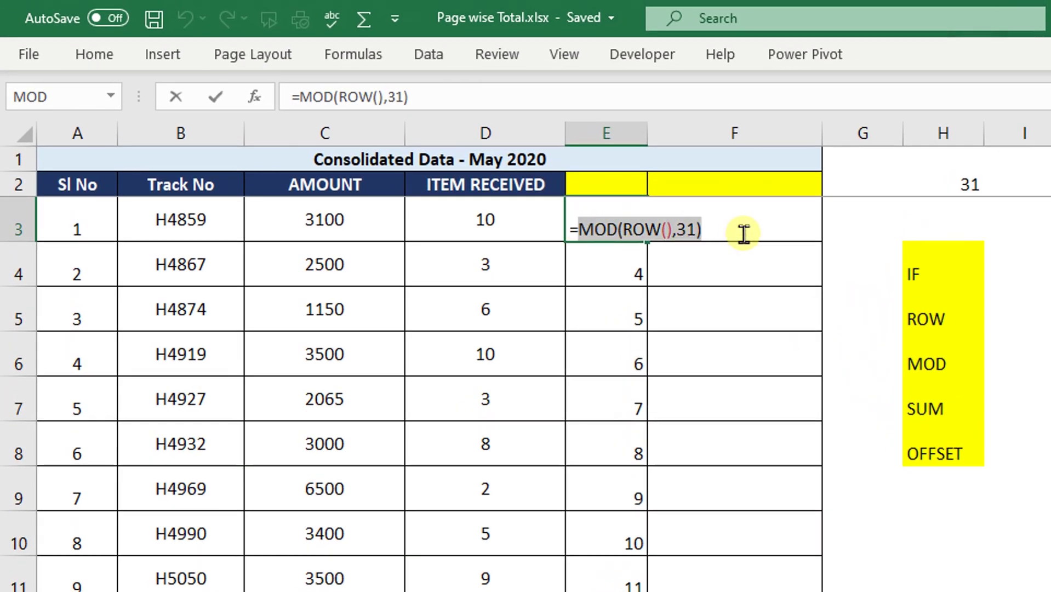
key(Escape)
double_click(718, 223)
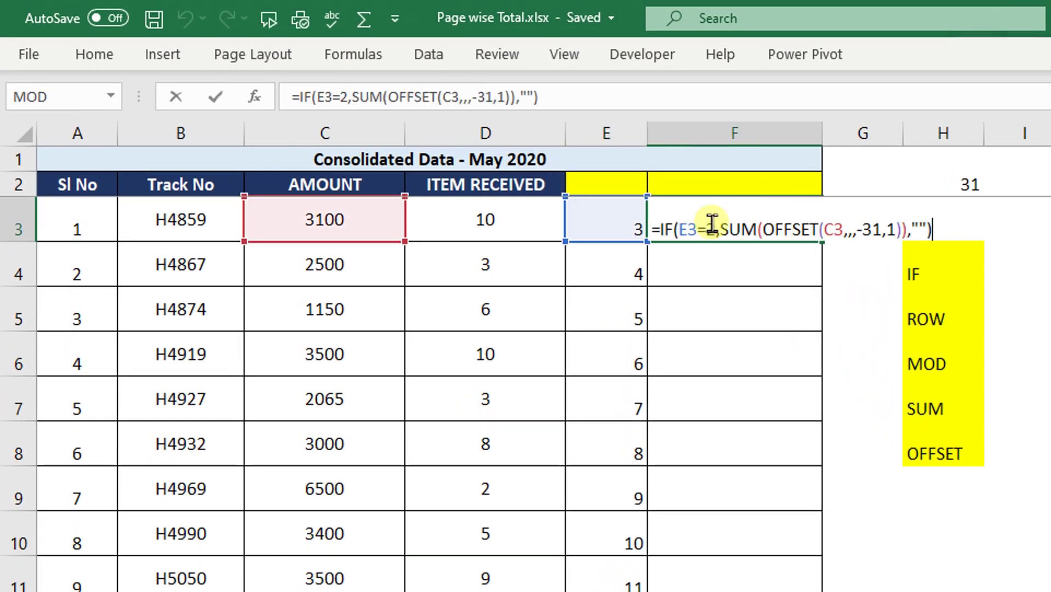
double_click(688, 229)
key(ctrl+v)
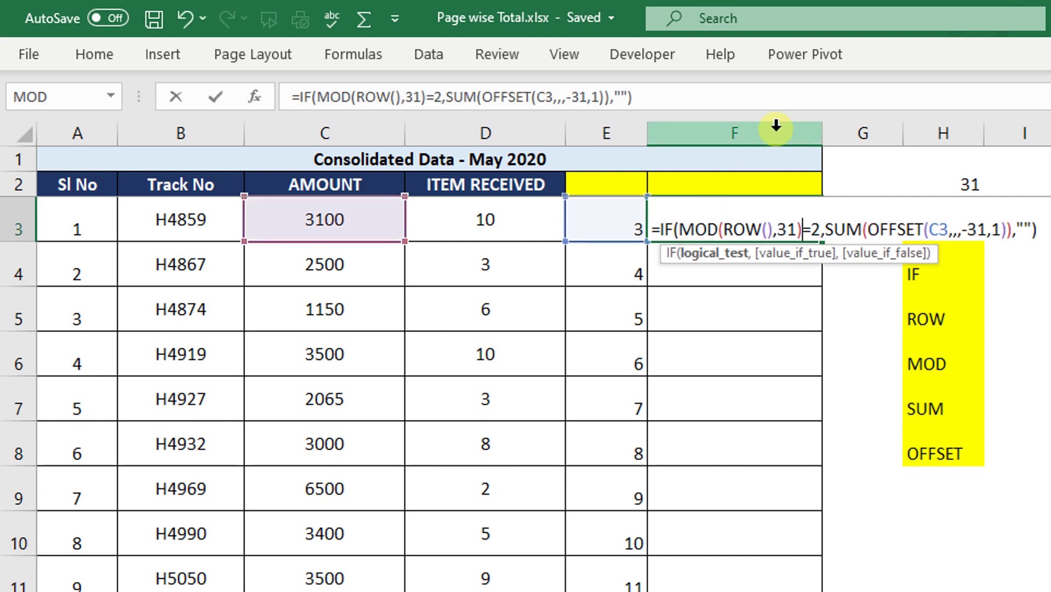
key(Return)
Clear the helper values from E3 down to the end of column E
click(605, 230)
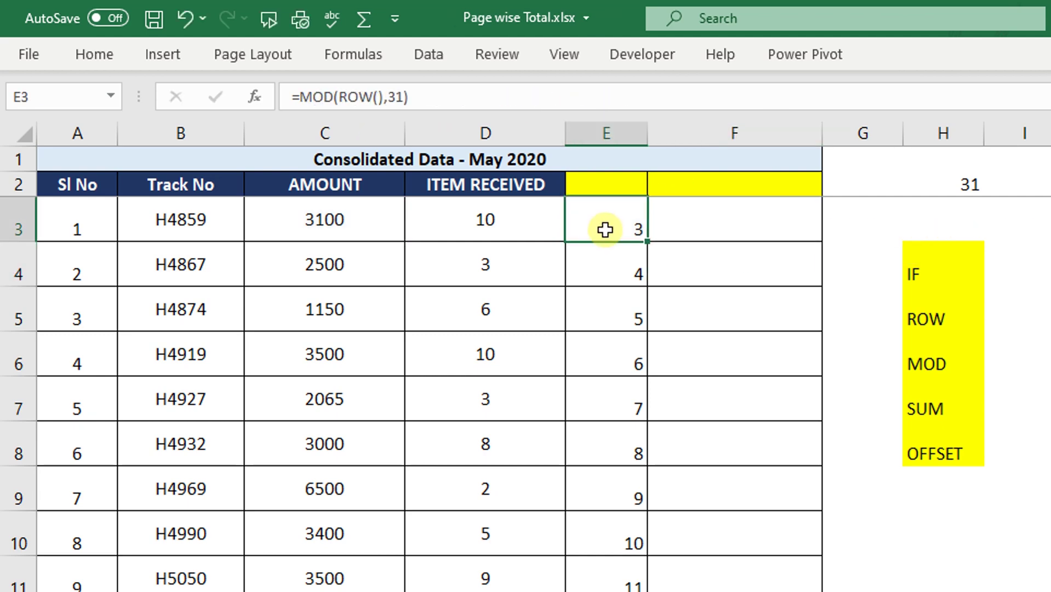
key(ctrl+shift+Down)
key(Delete)
key(Up)
Check F3's combined formula and fill it down all of column F
key(Right)
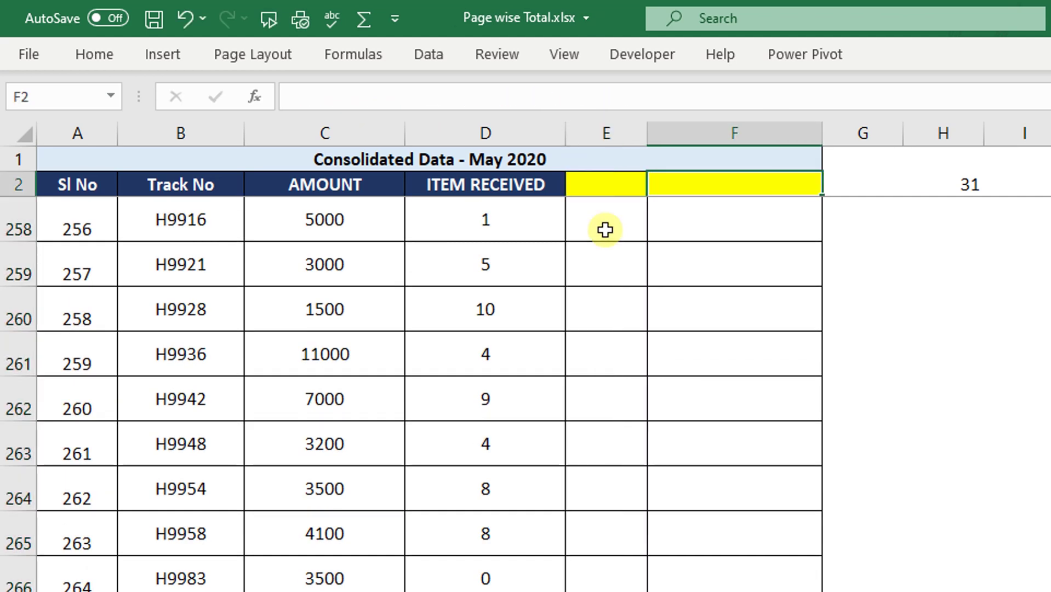
key(Down)
key(Up)
key(Up)
key(Down)
key(Down)
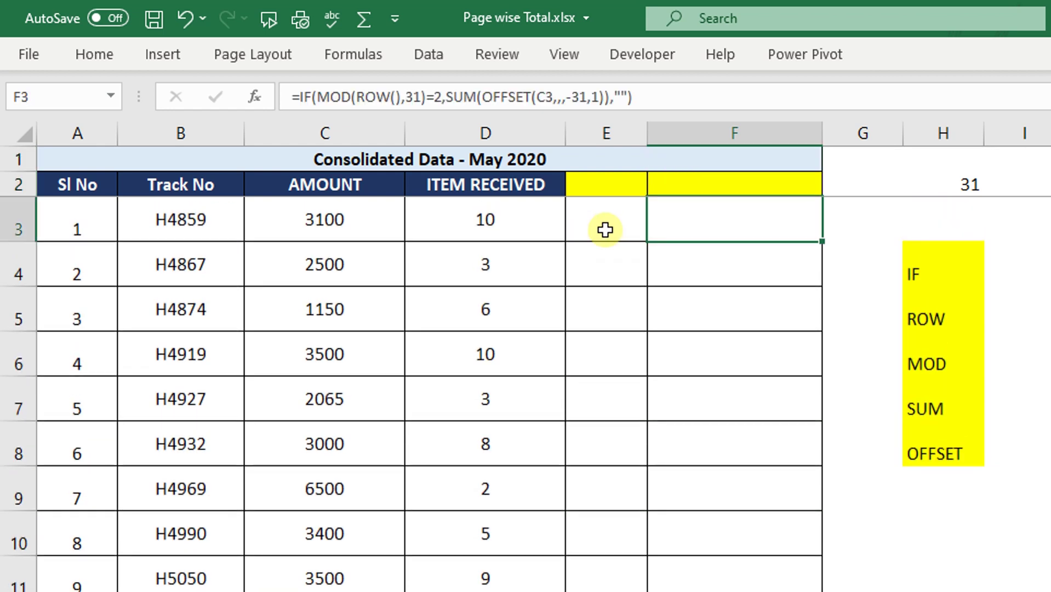
key(F2)
key(Escape)
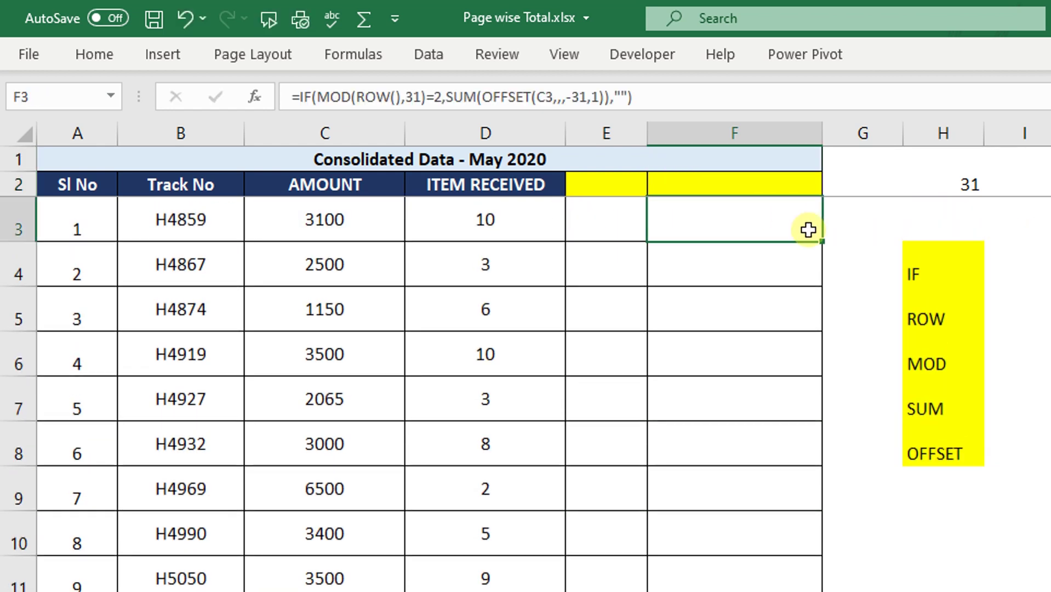
double_click(827, 246)
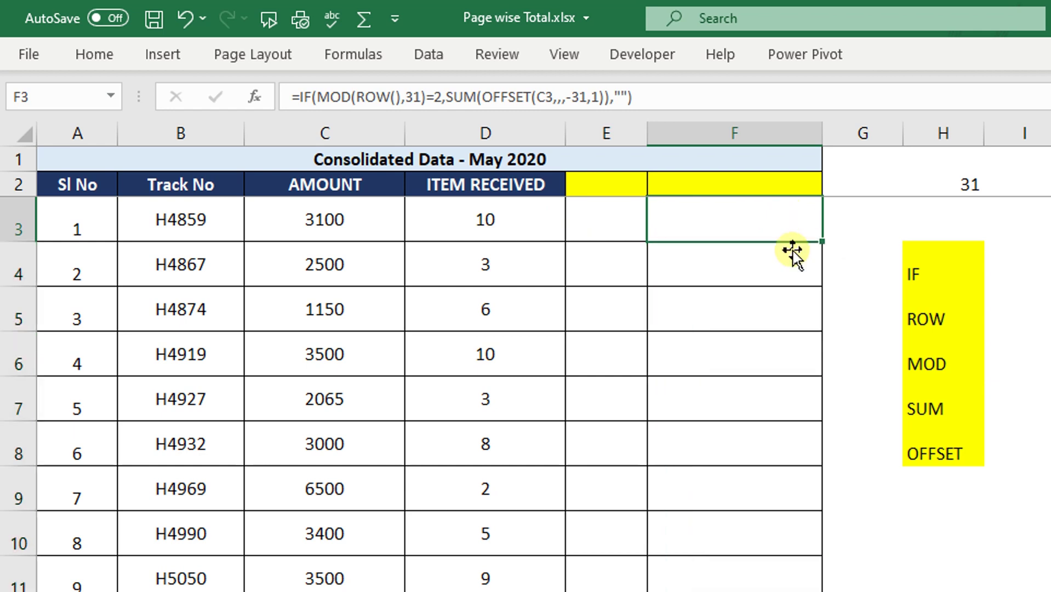
scroll(784, 269, down, 5)
scroll(778, 291, down, 3)
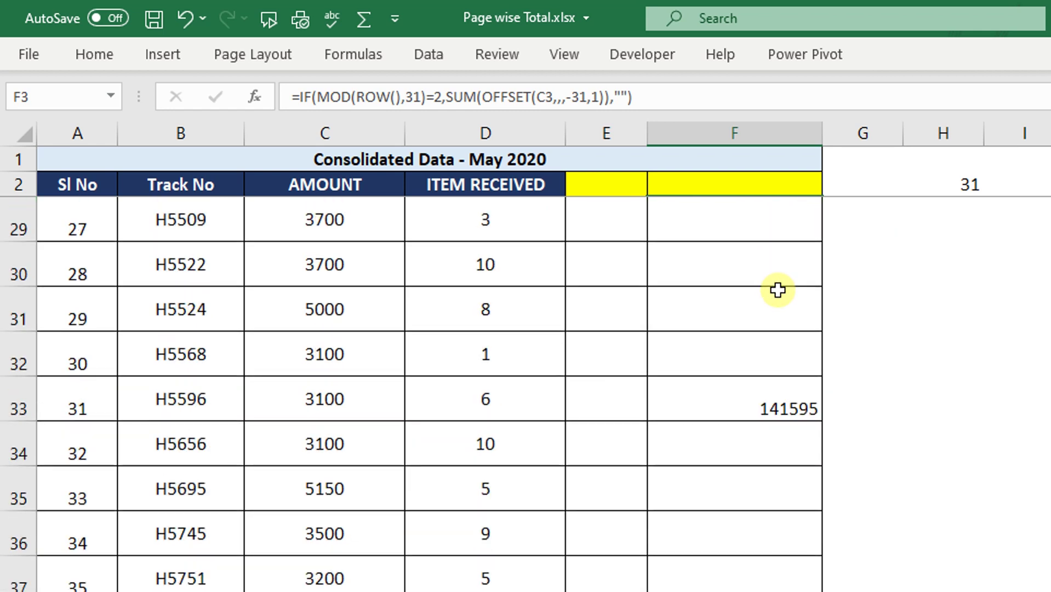
click(777, 401)
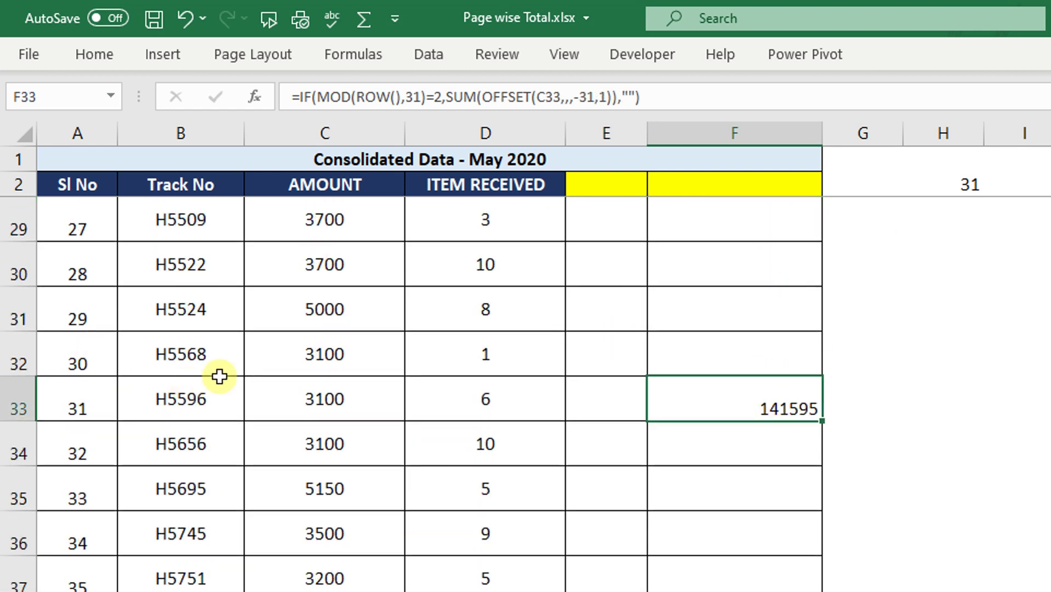
click(68, 403)
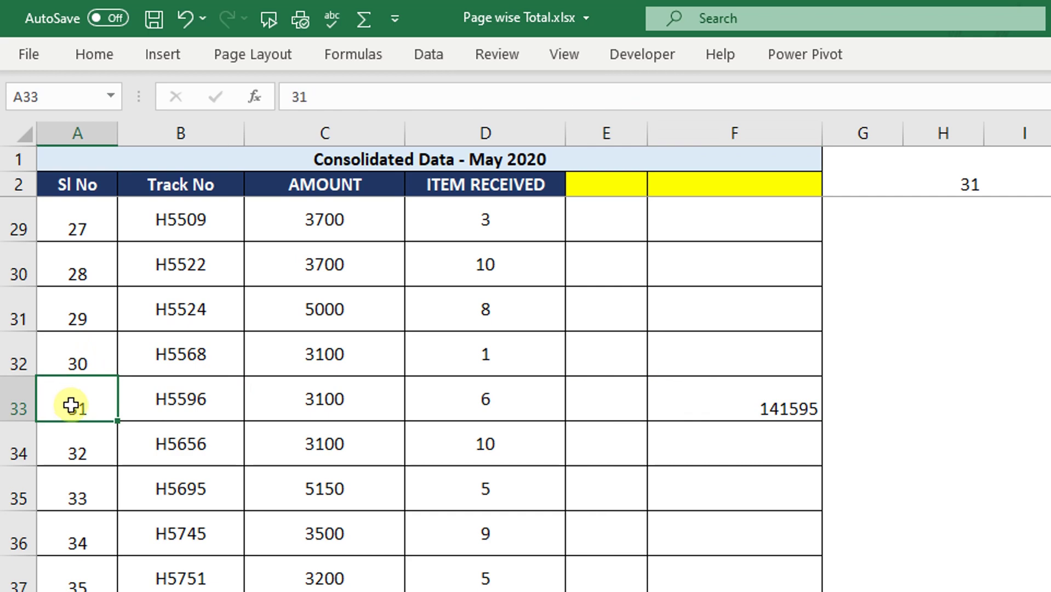
drag(72, 404, 82, 364)
scroll(753, 438, down, 6)
scroll(750, 437, down, 5)
scroll(471, 357, up, 16)
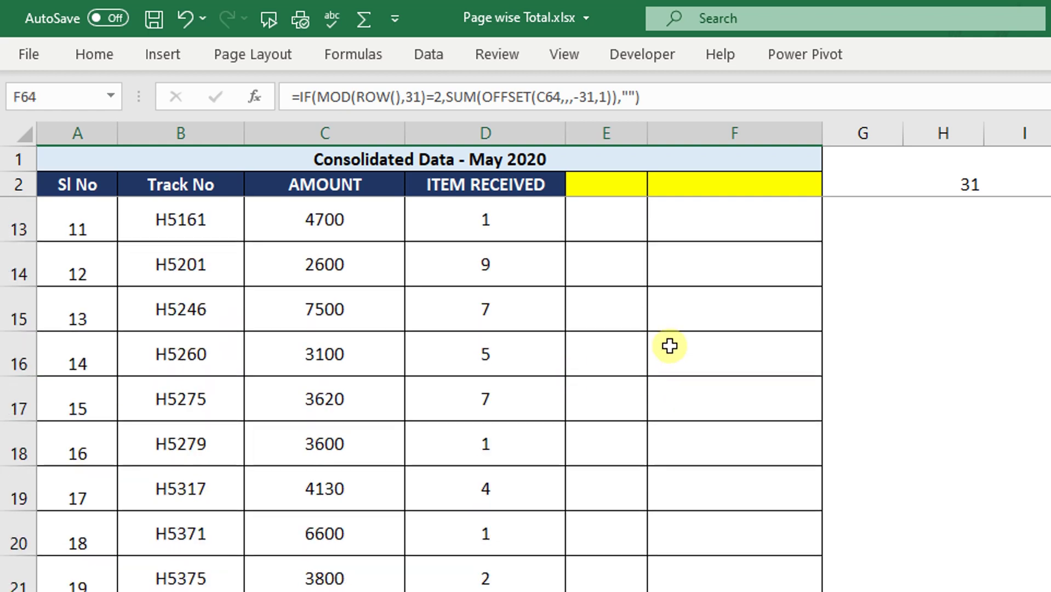
scroll(670, 346, up, 3)
double_click(785, 211)
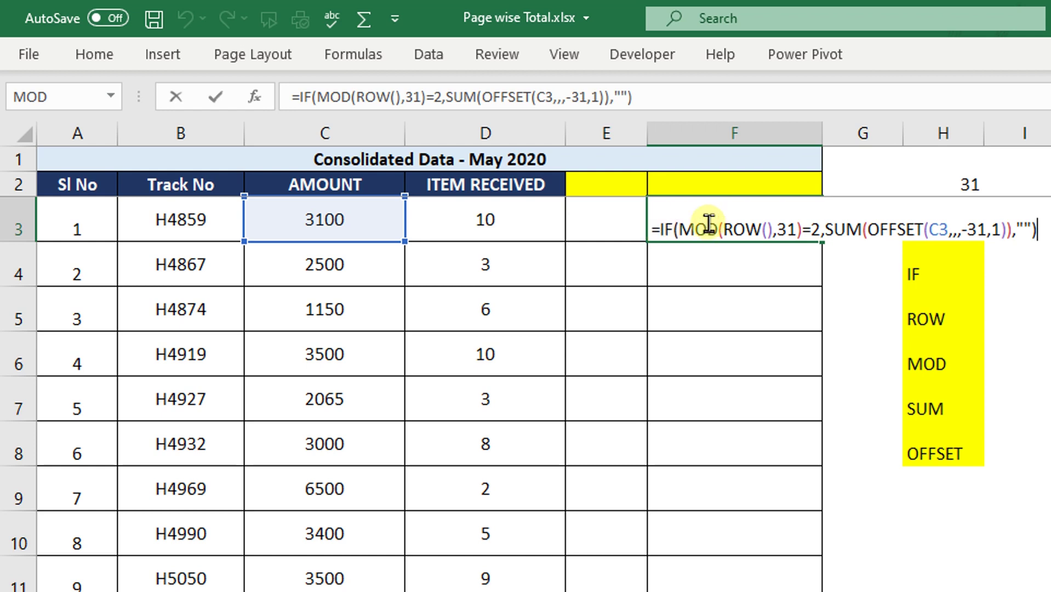
key(Escape)
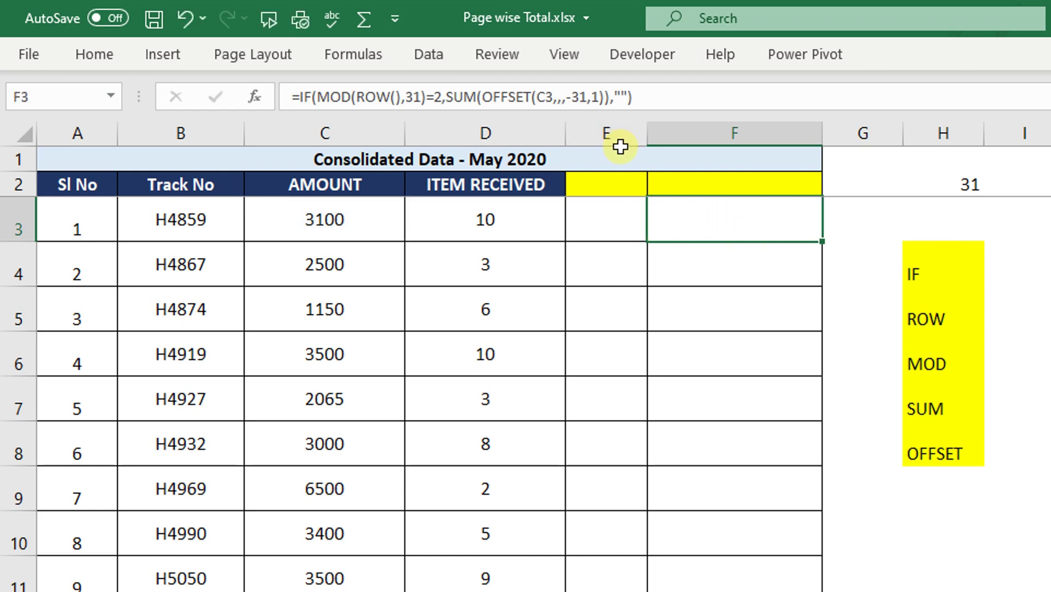
scroll(743, 323, down, 7)
scroll(744, 323, down, 3)
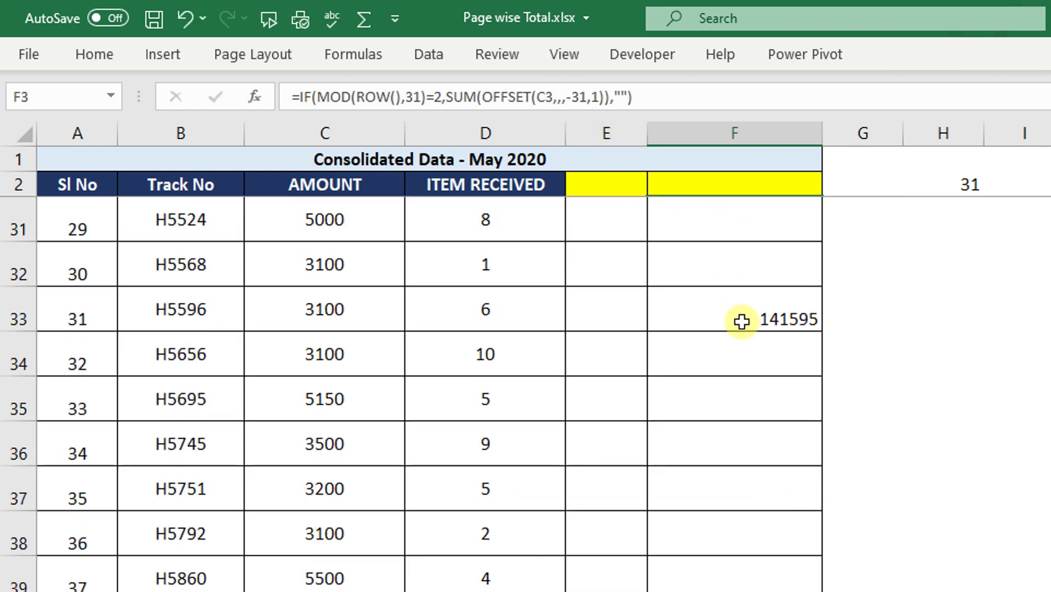
click(743, 319)
key(F2)
key(Escape)
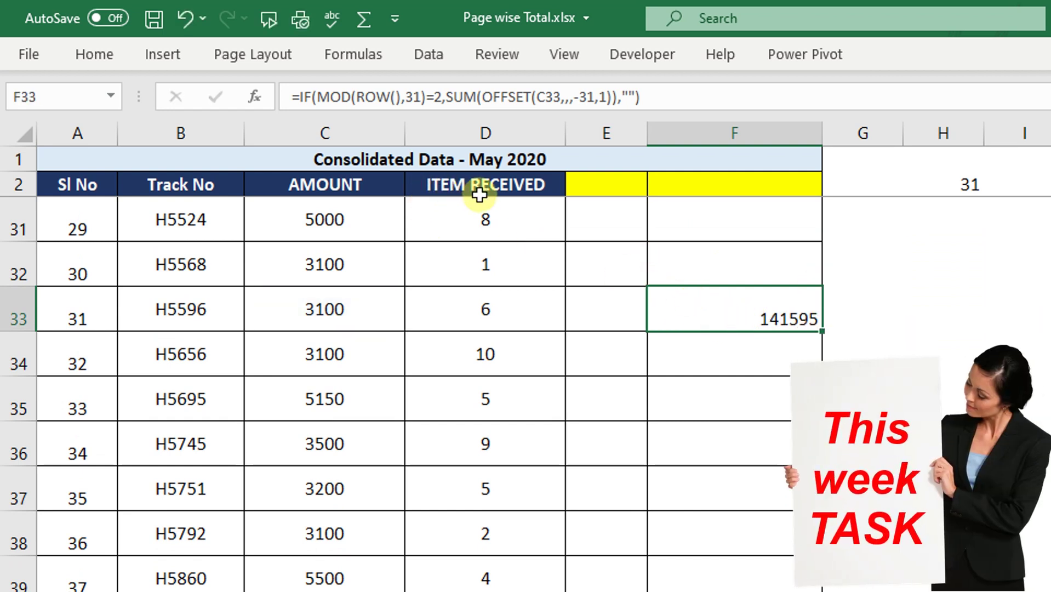
click(483, 222)
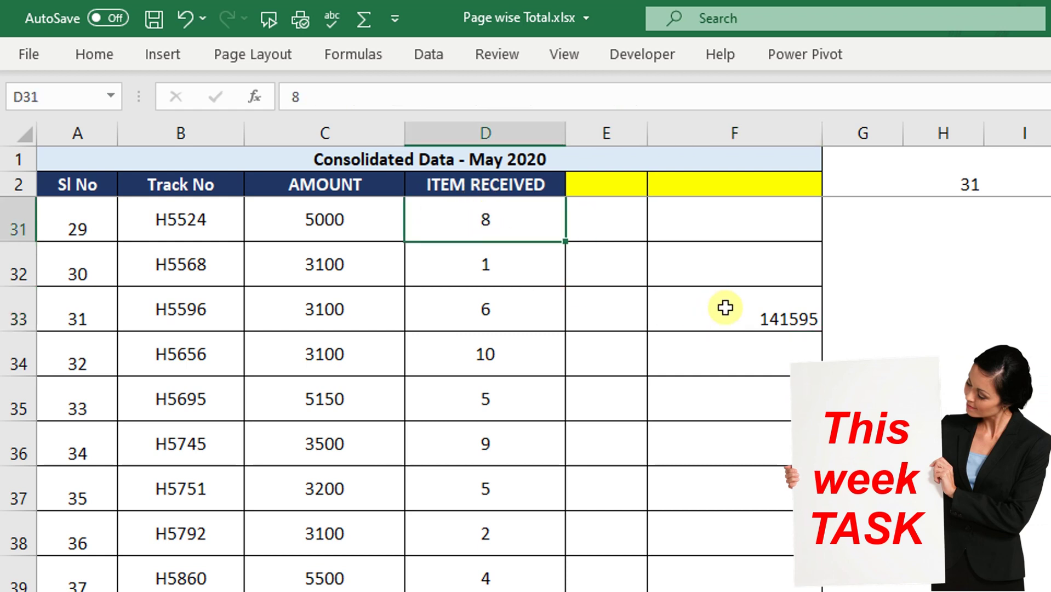
double_click(757, 321)
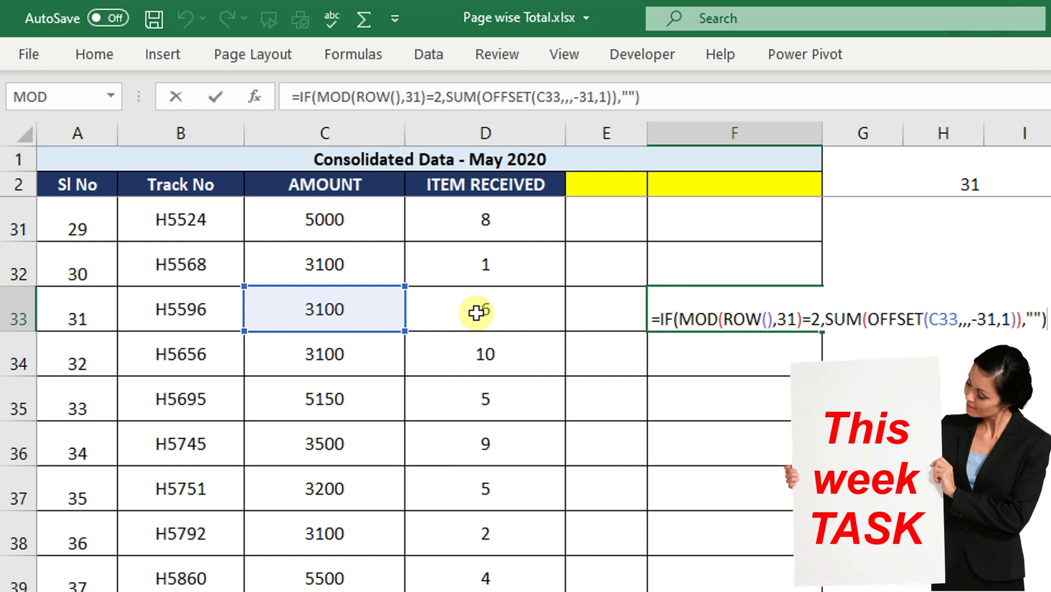
key(Escape)
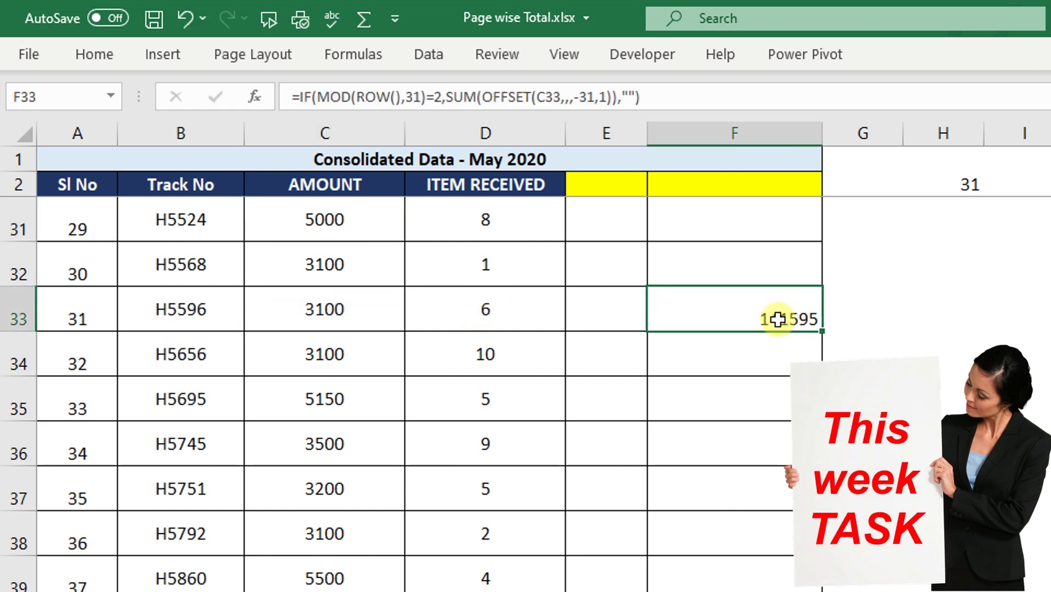
drag(372, 214, 374, 504)
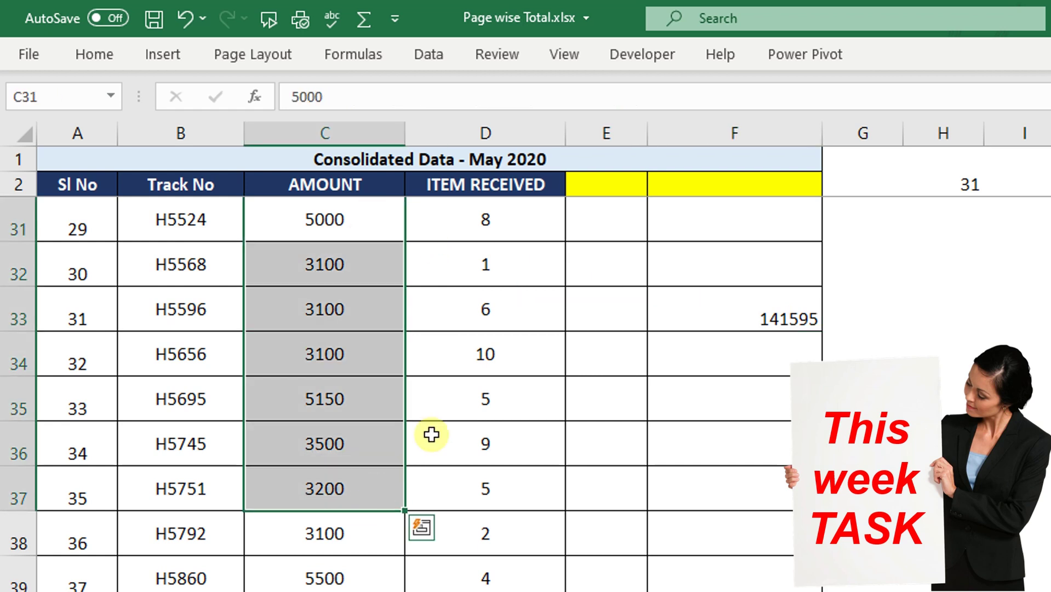
click(716, 321)
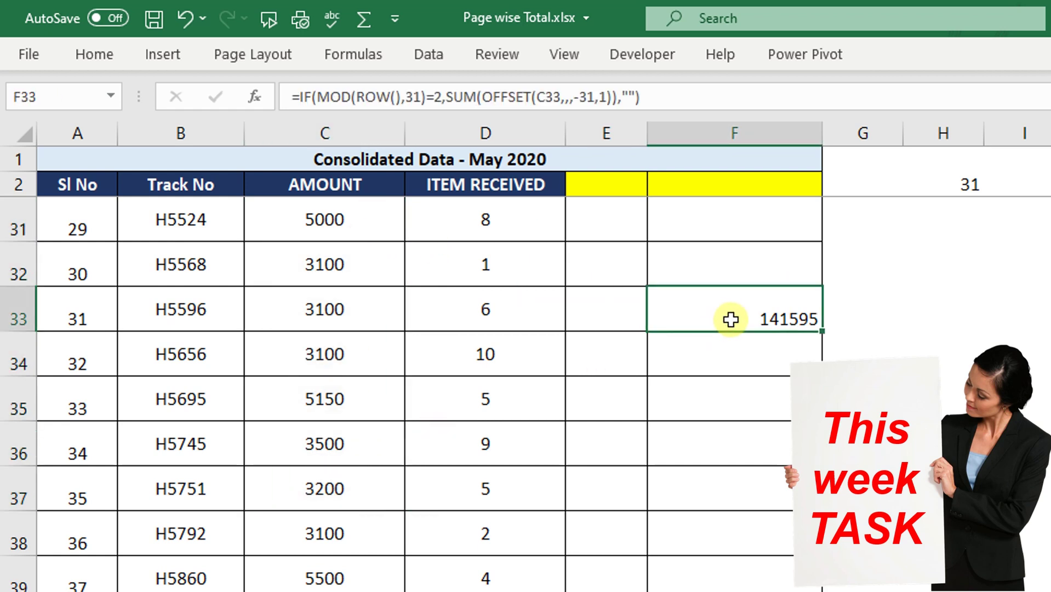
double_click(690, 316)
key(Escape)
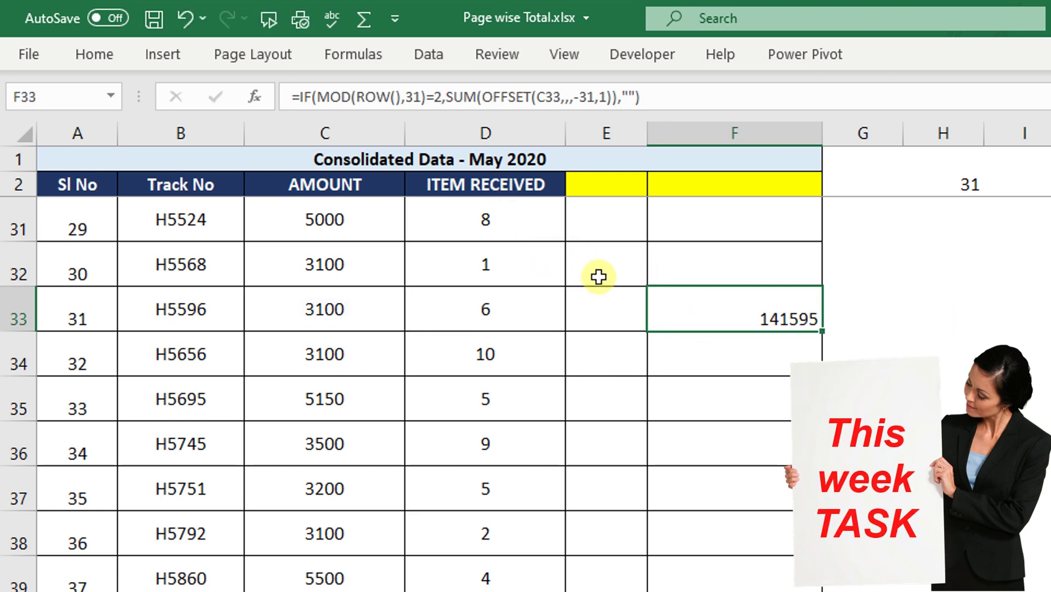
key(ctrl+Home)
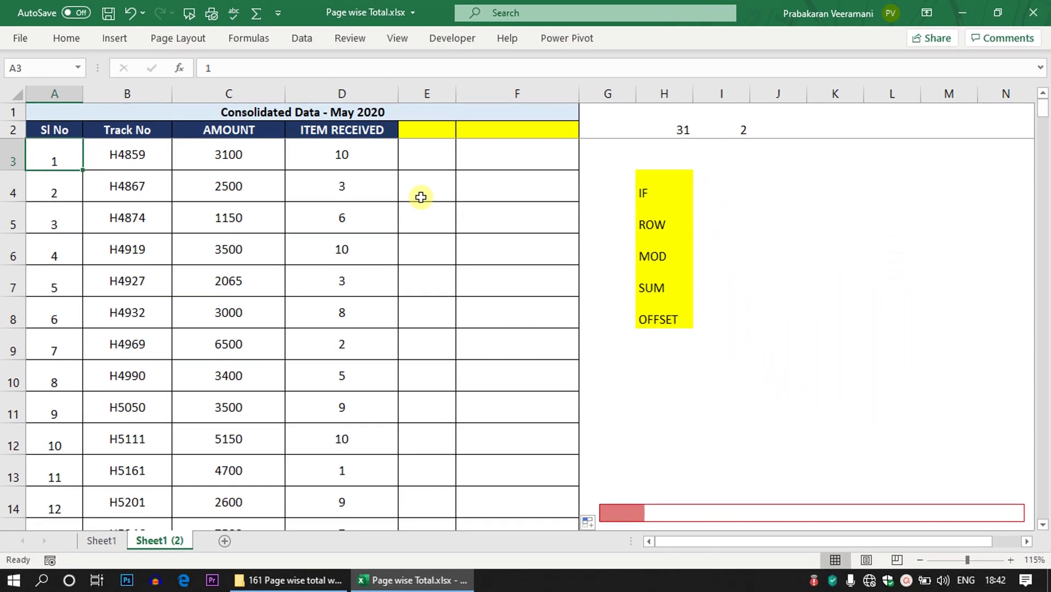